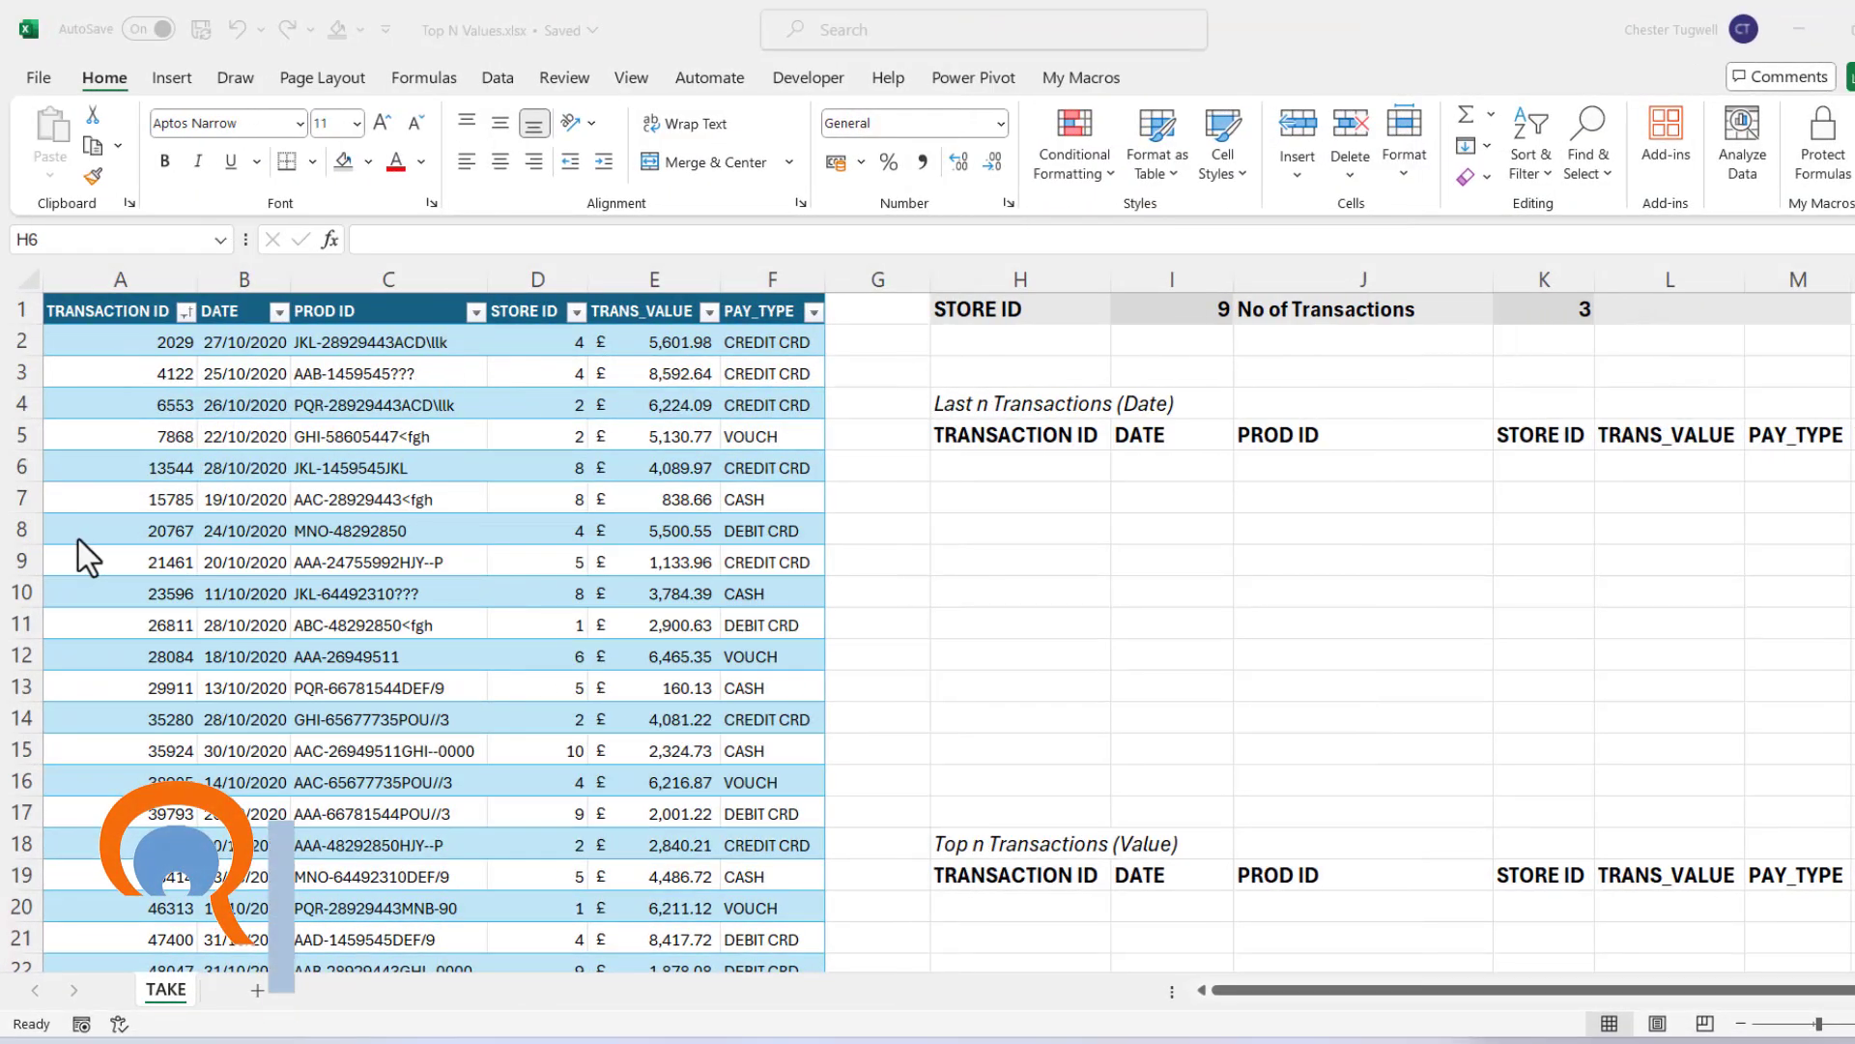
Check the Transactions table's name in its table properties and select H6 under TRANSACTION ID
left_click(358, 467)
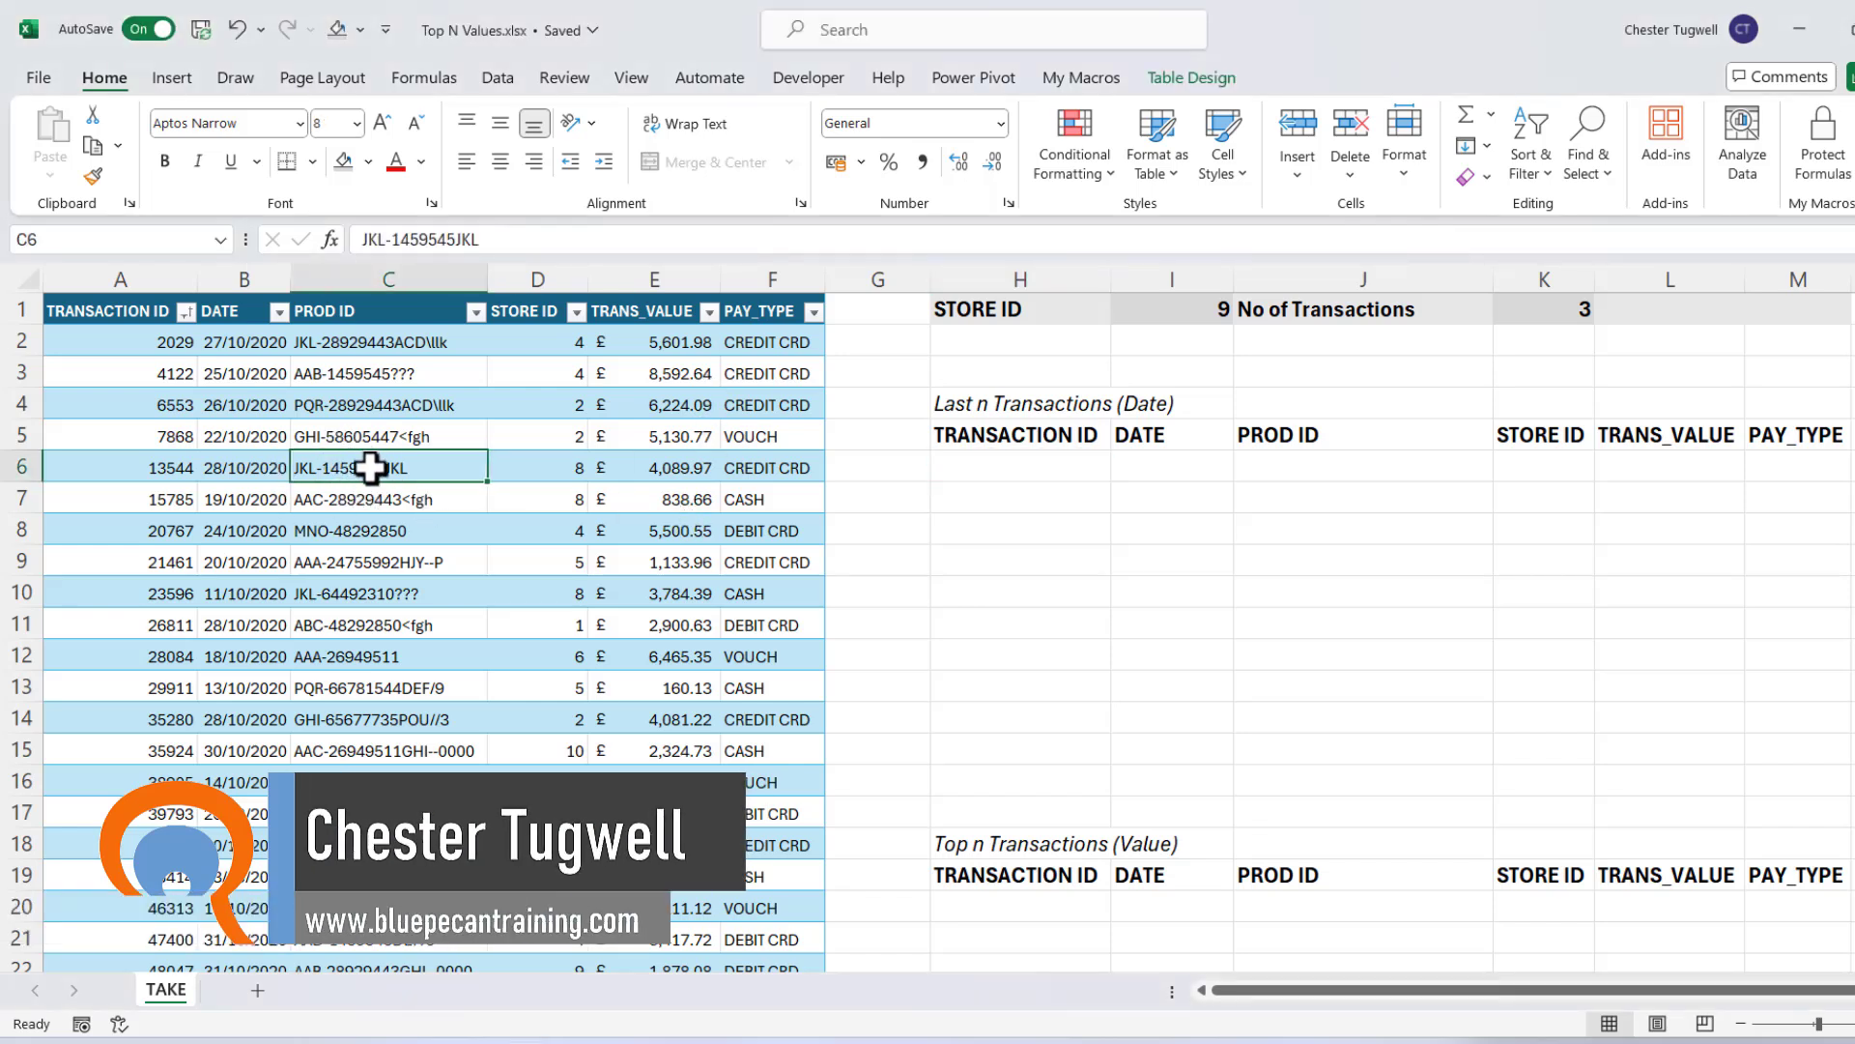
left_click(166, 81)
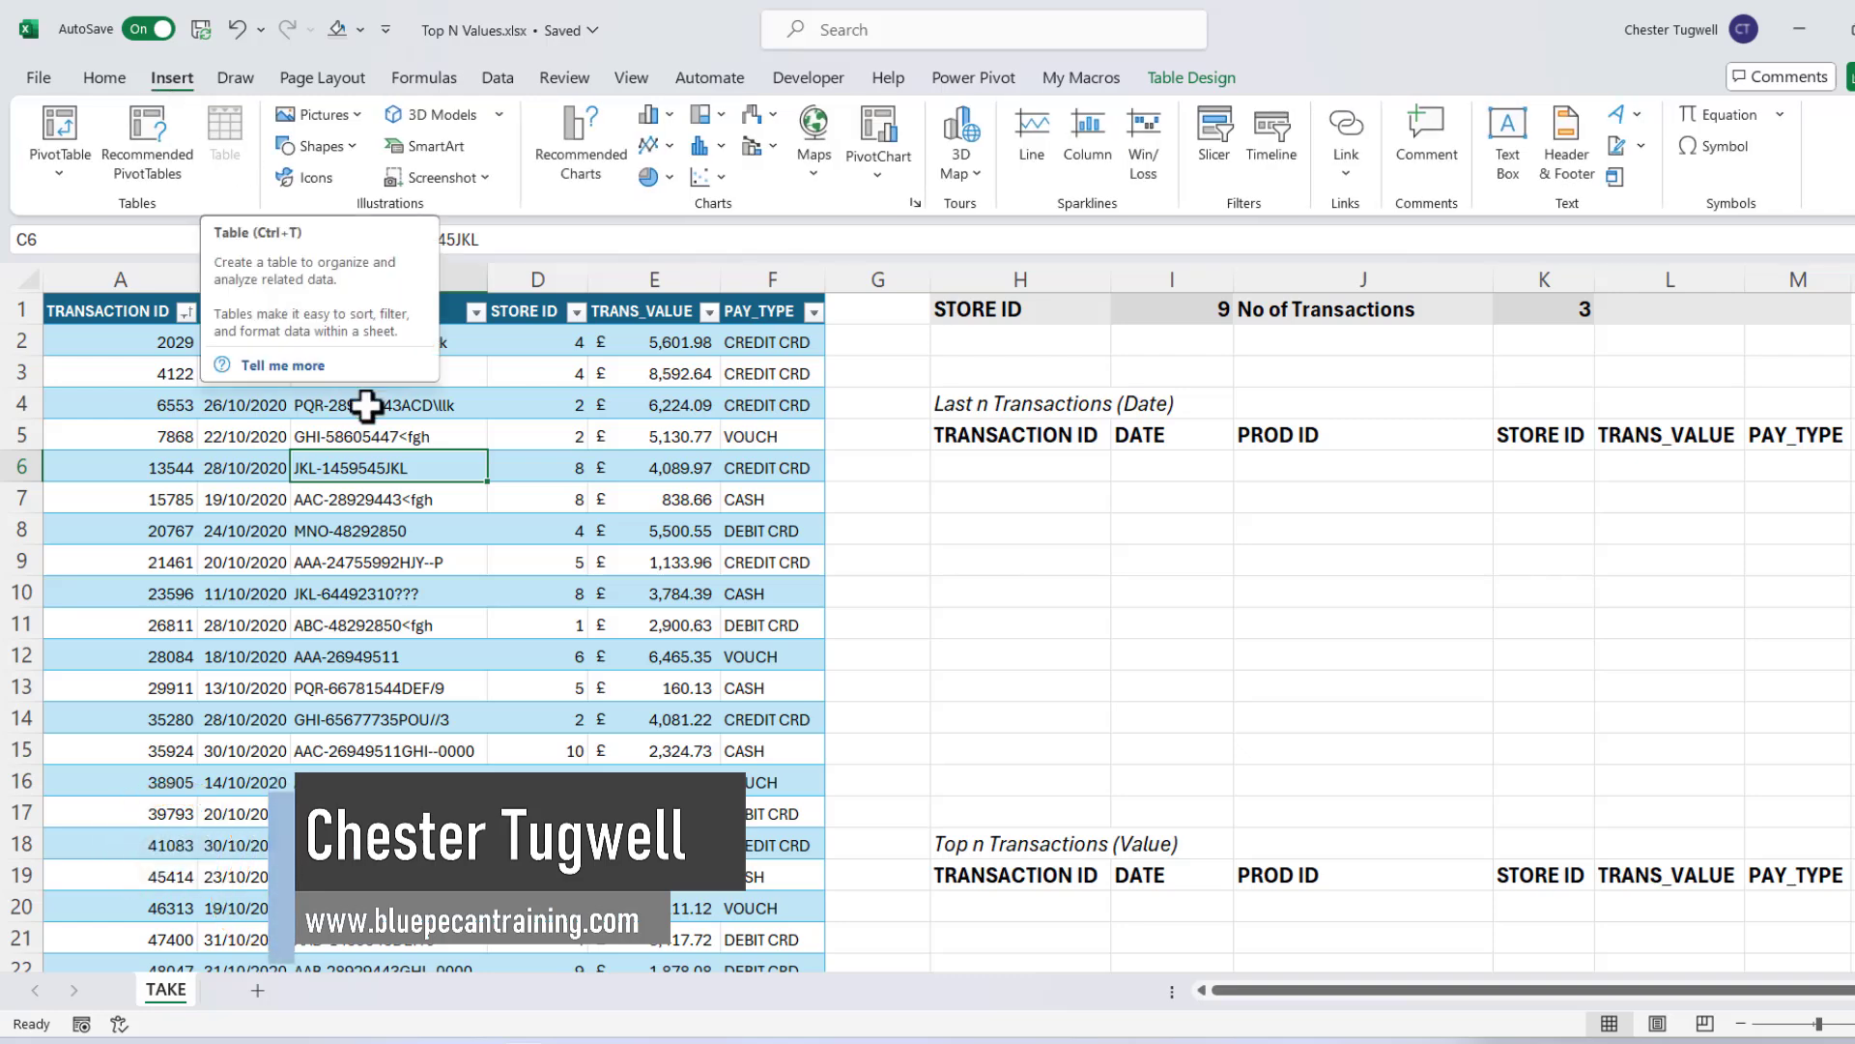
left_click(1171, 79)
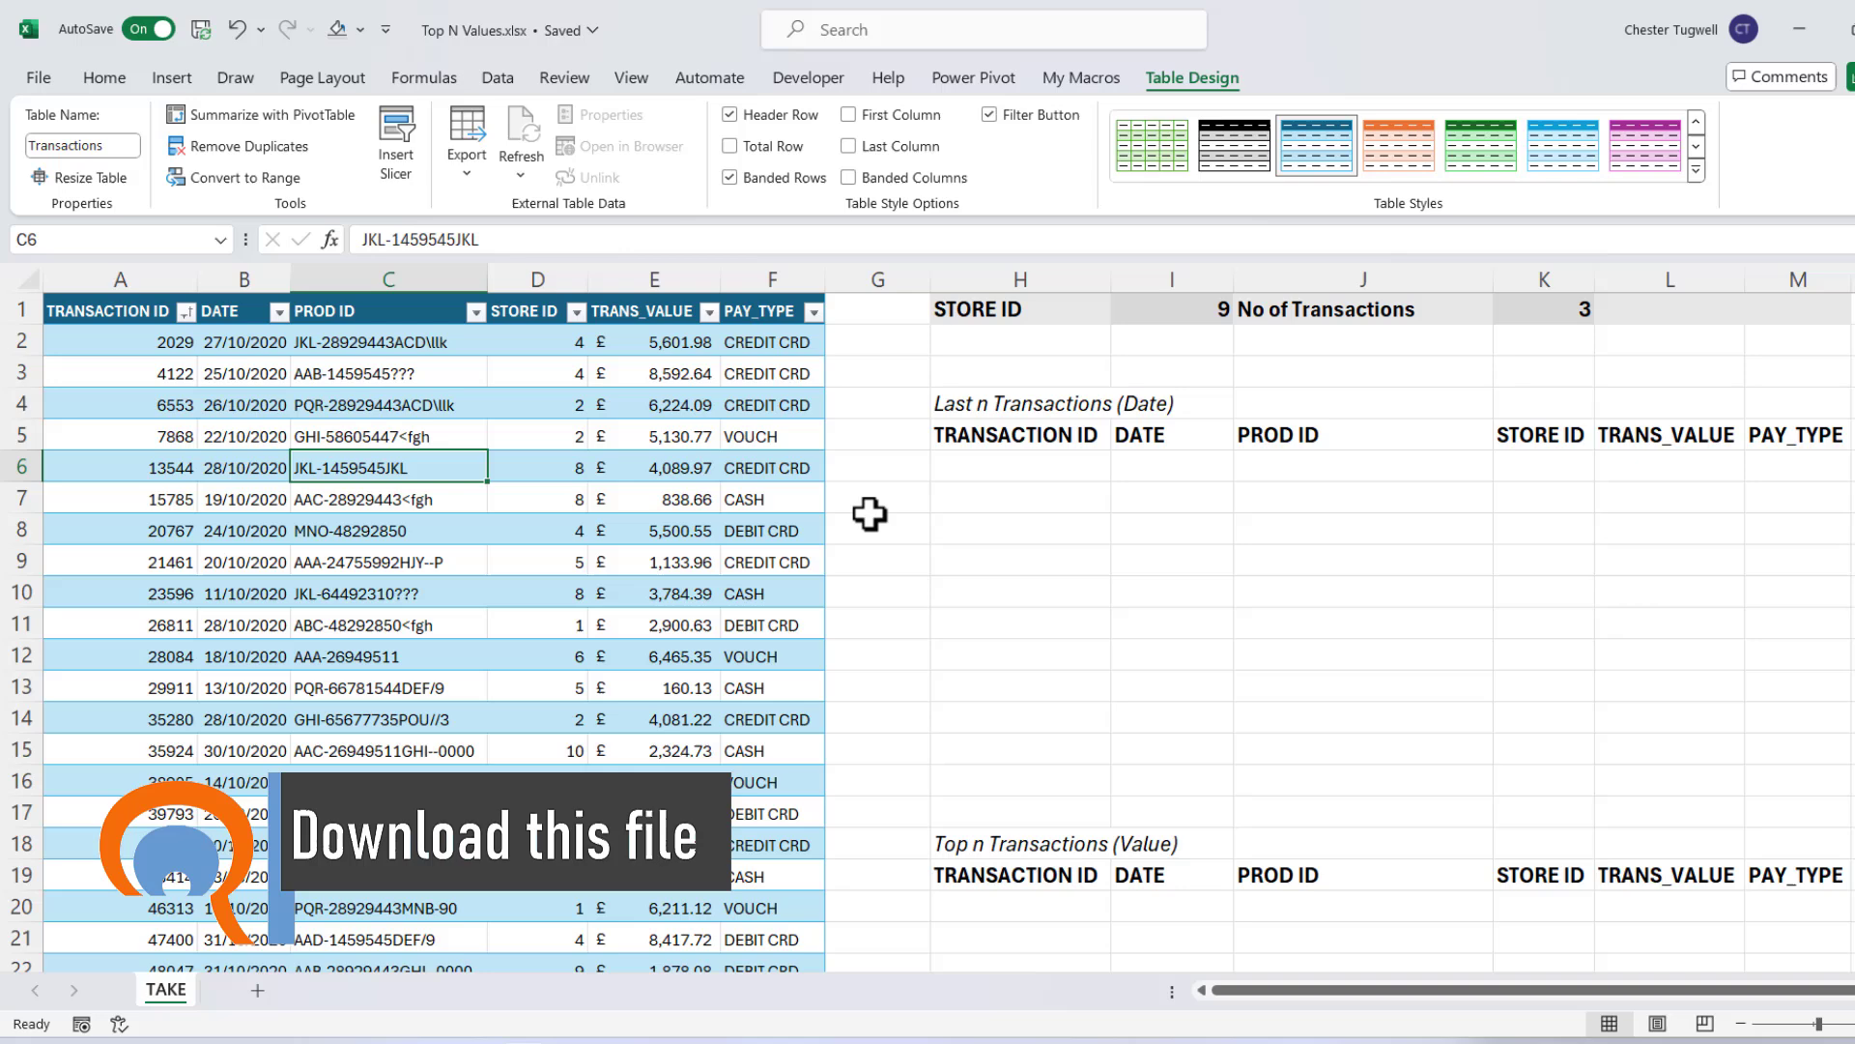
left_click(1016, 471)
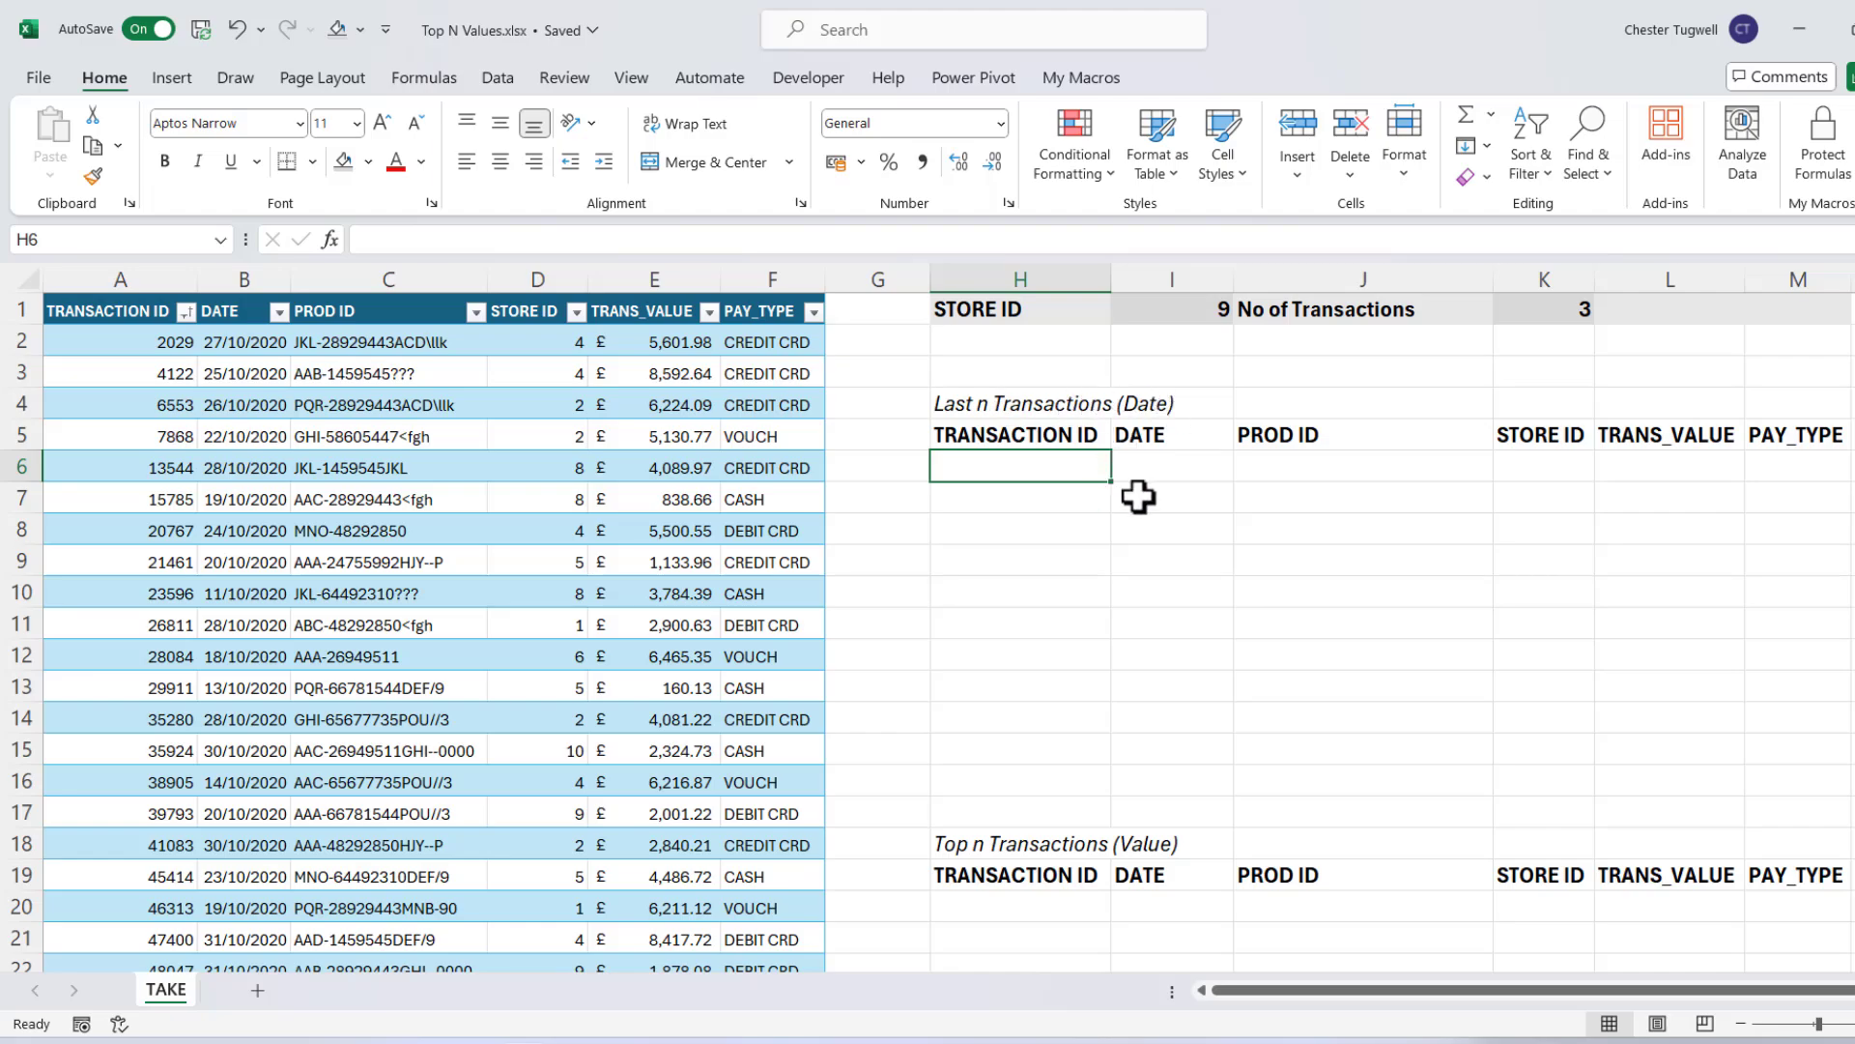
Enter =FILTER(Transactions,Transactions[STORE ID]=I1) in H6 to list store 9's transactions
type("=")
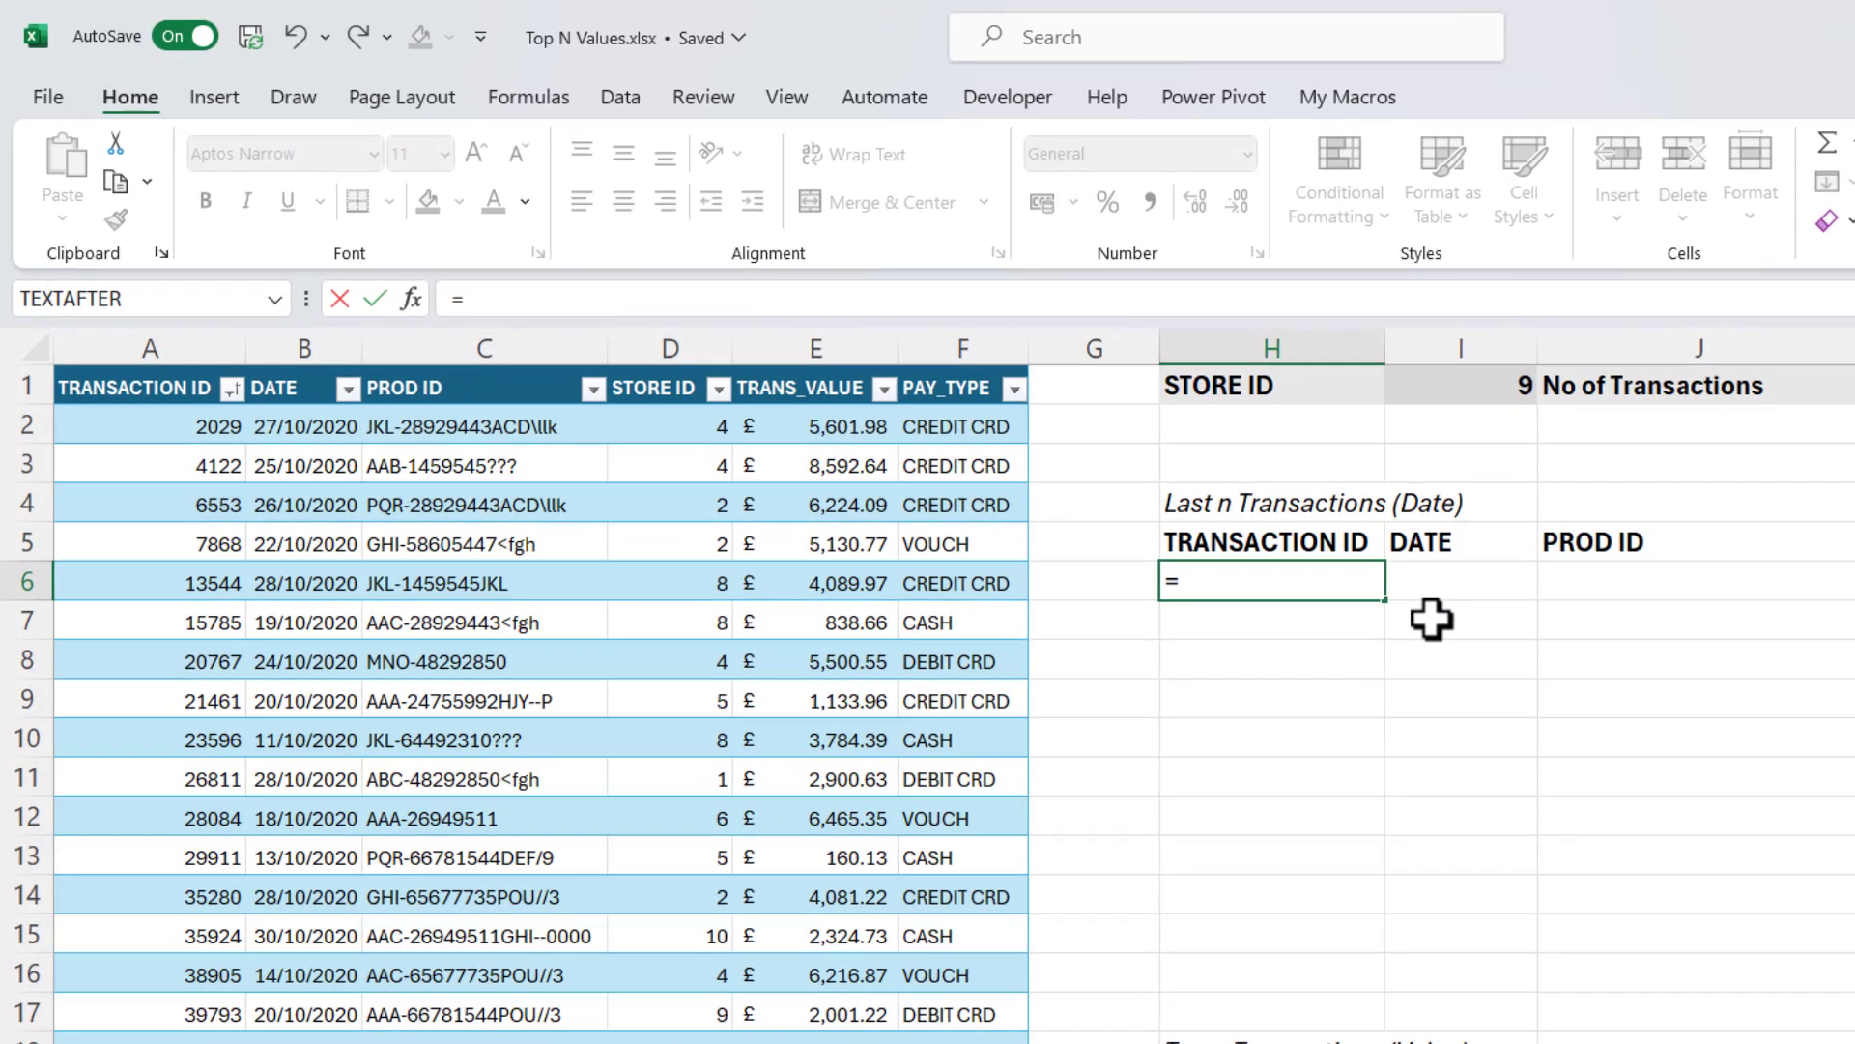
type("FILT")
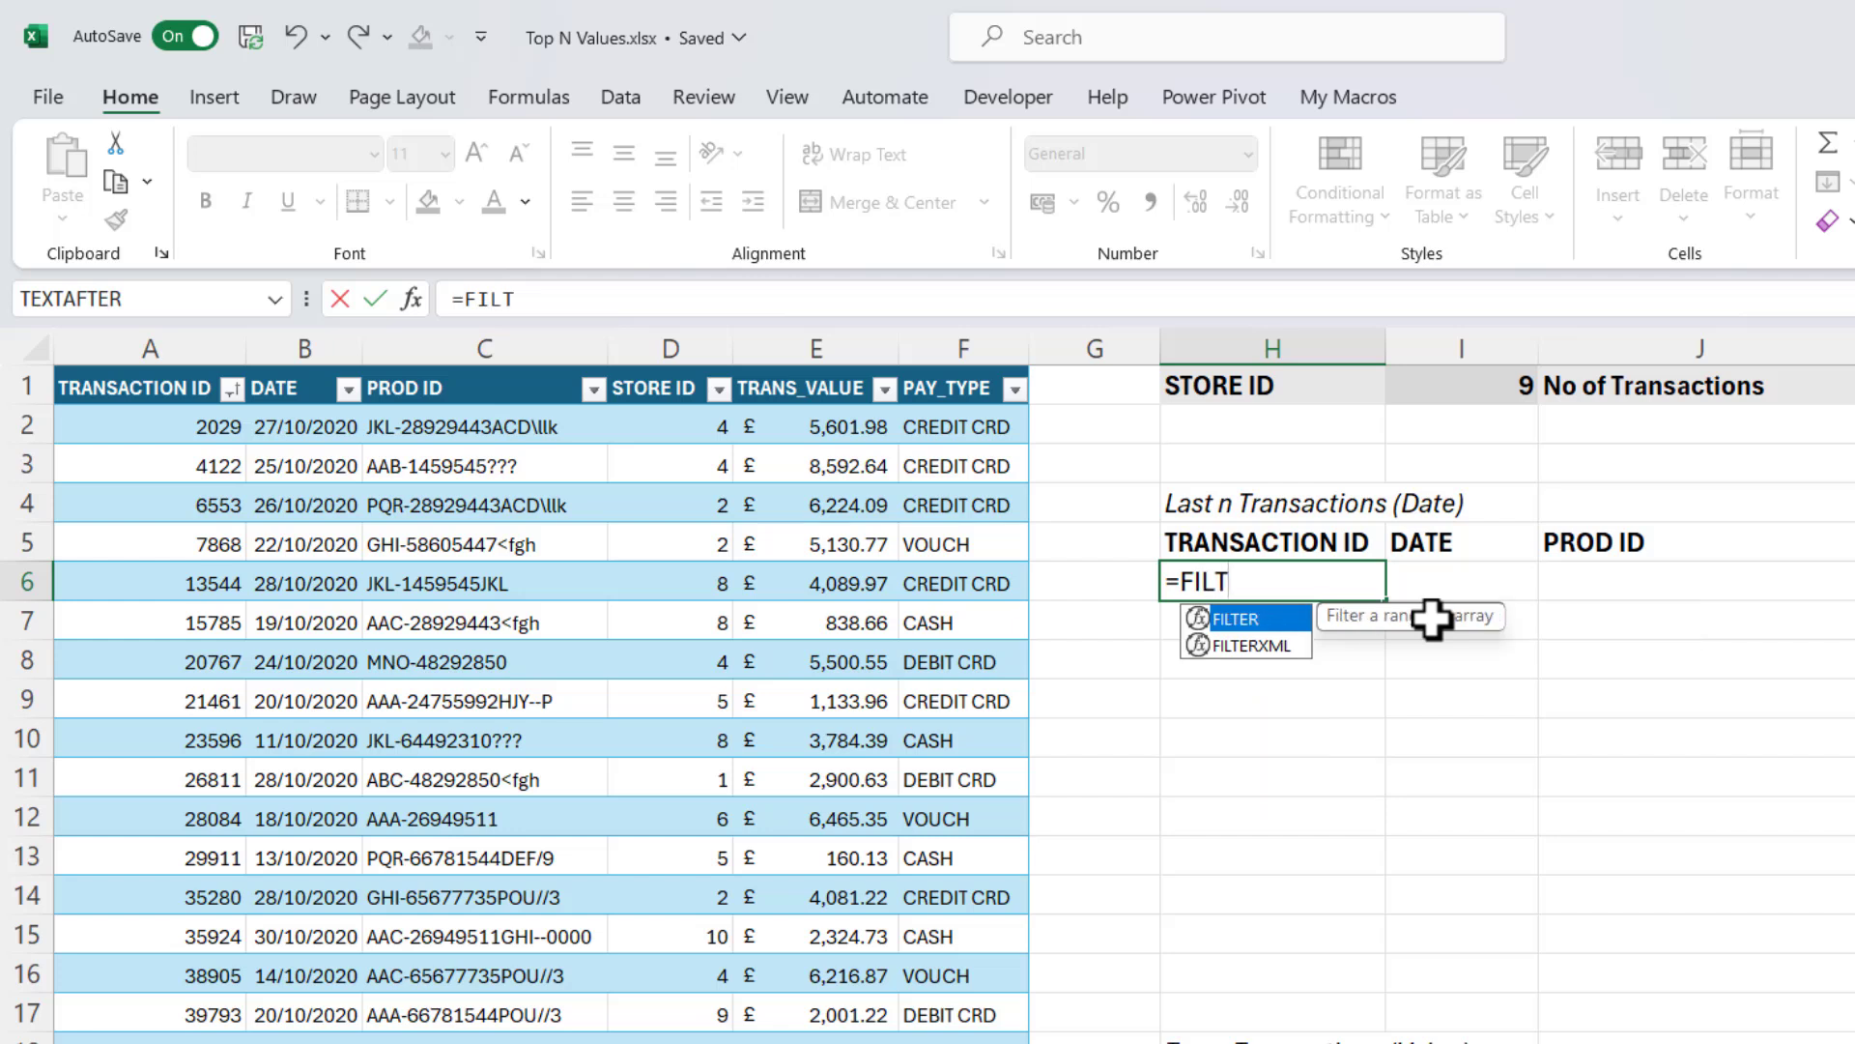
type("ER(")
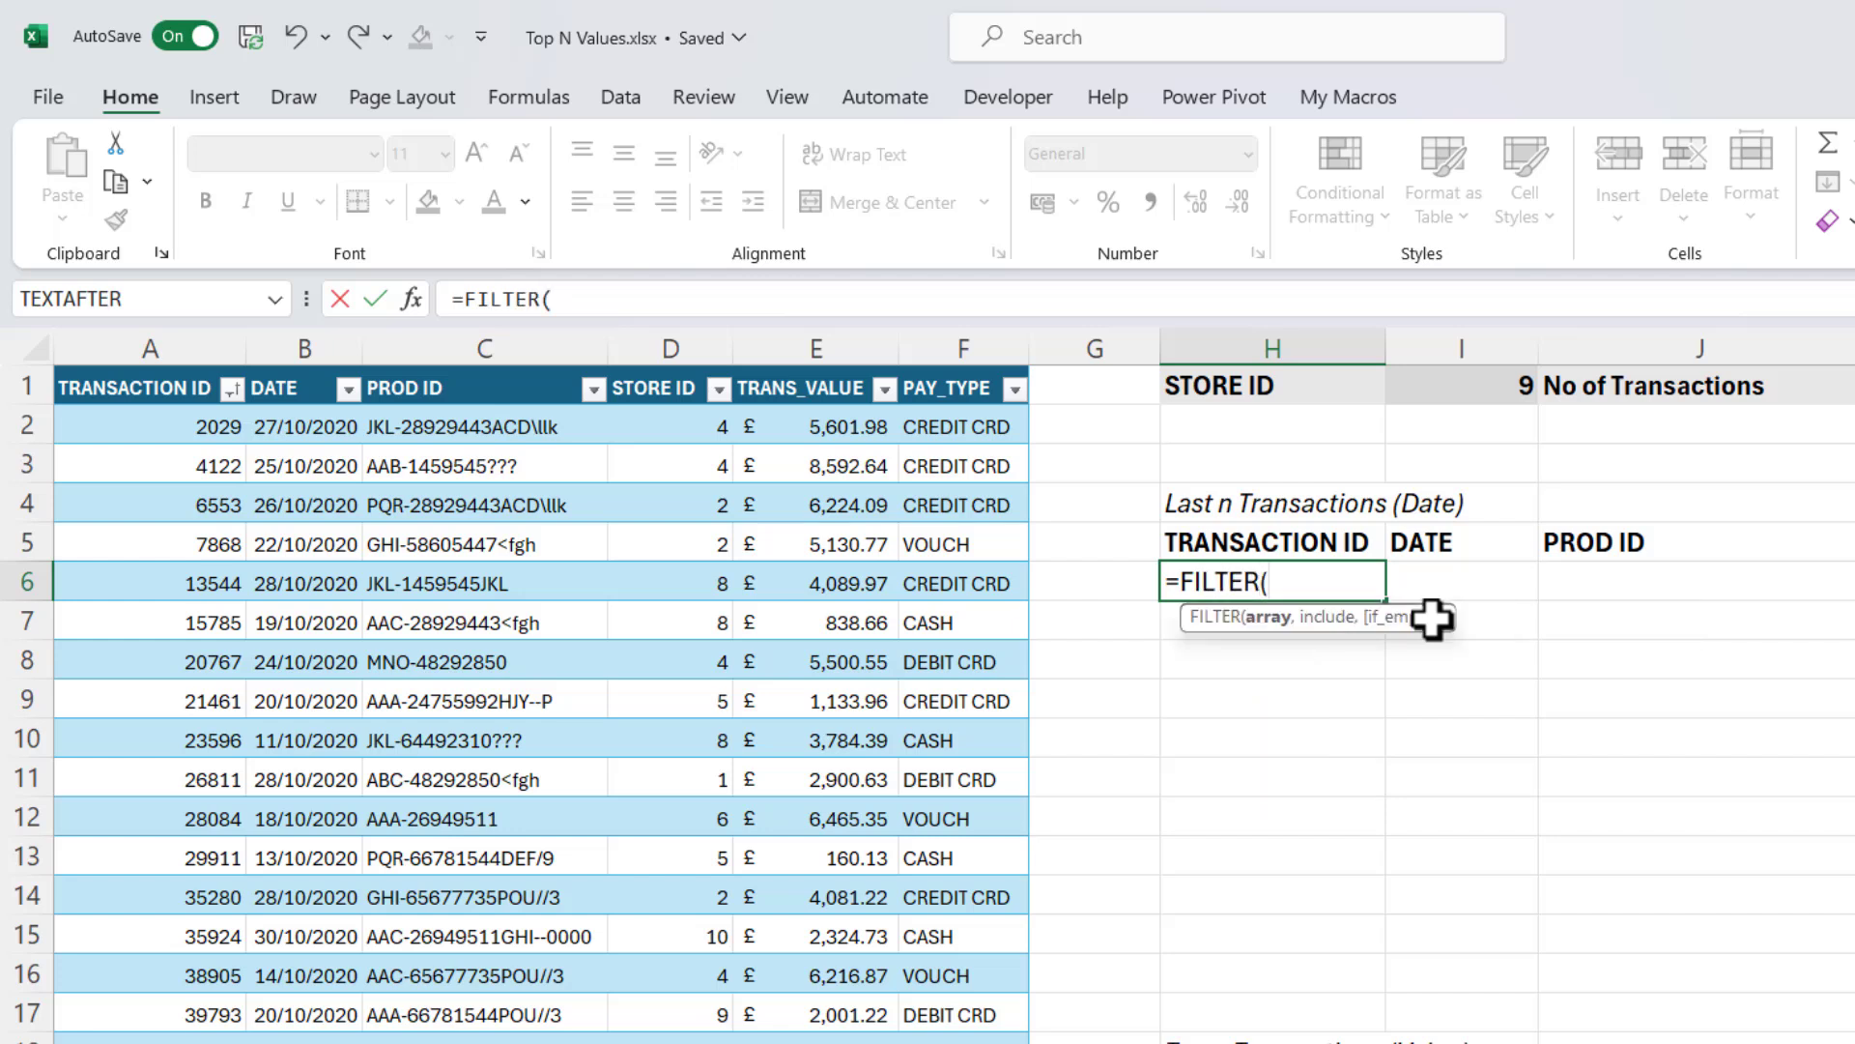
left_click(44, 353)
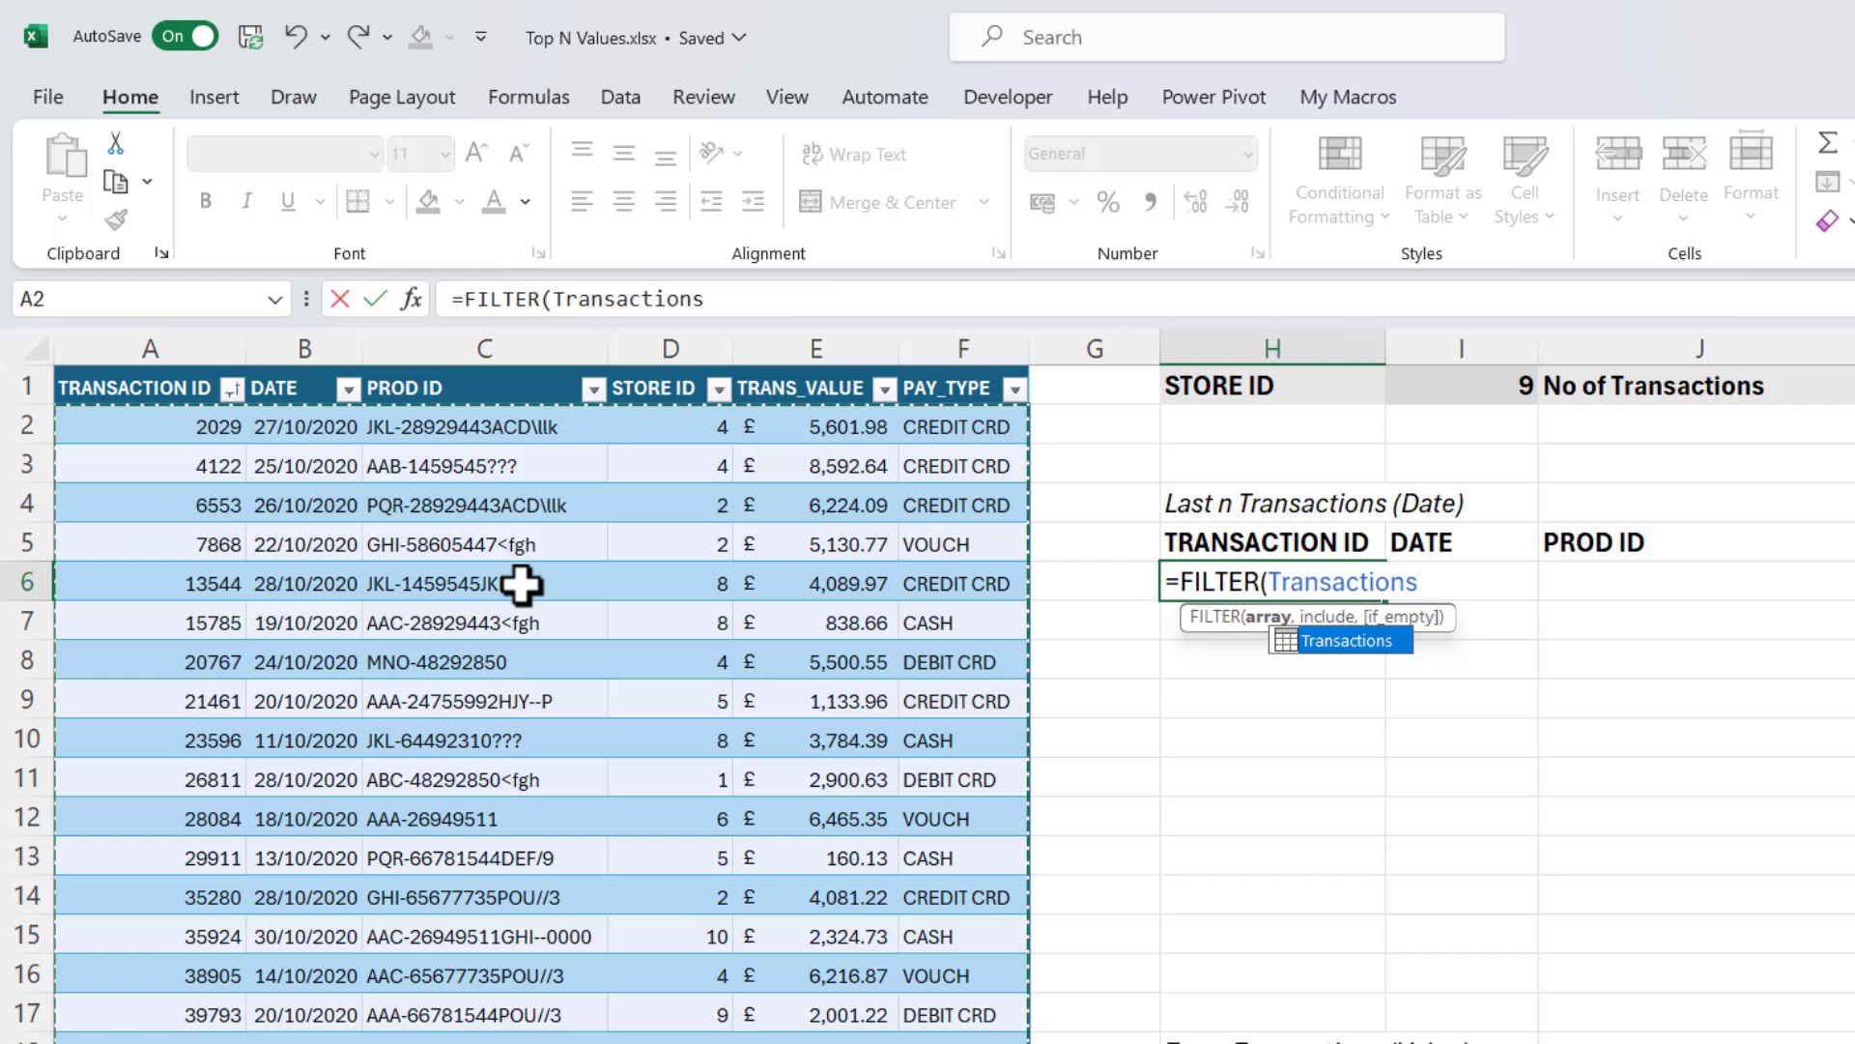
type(",")
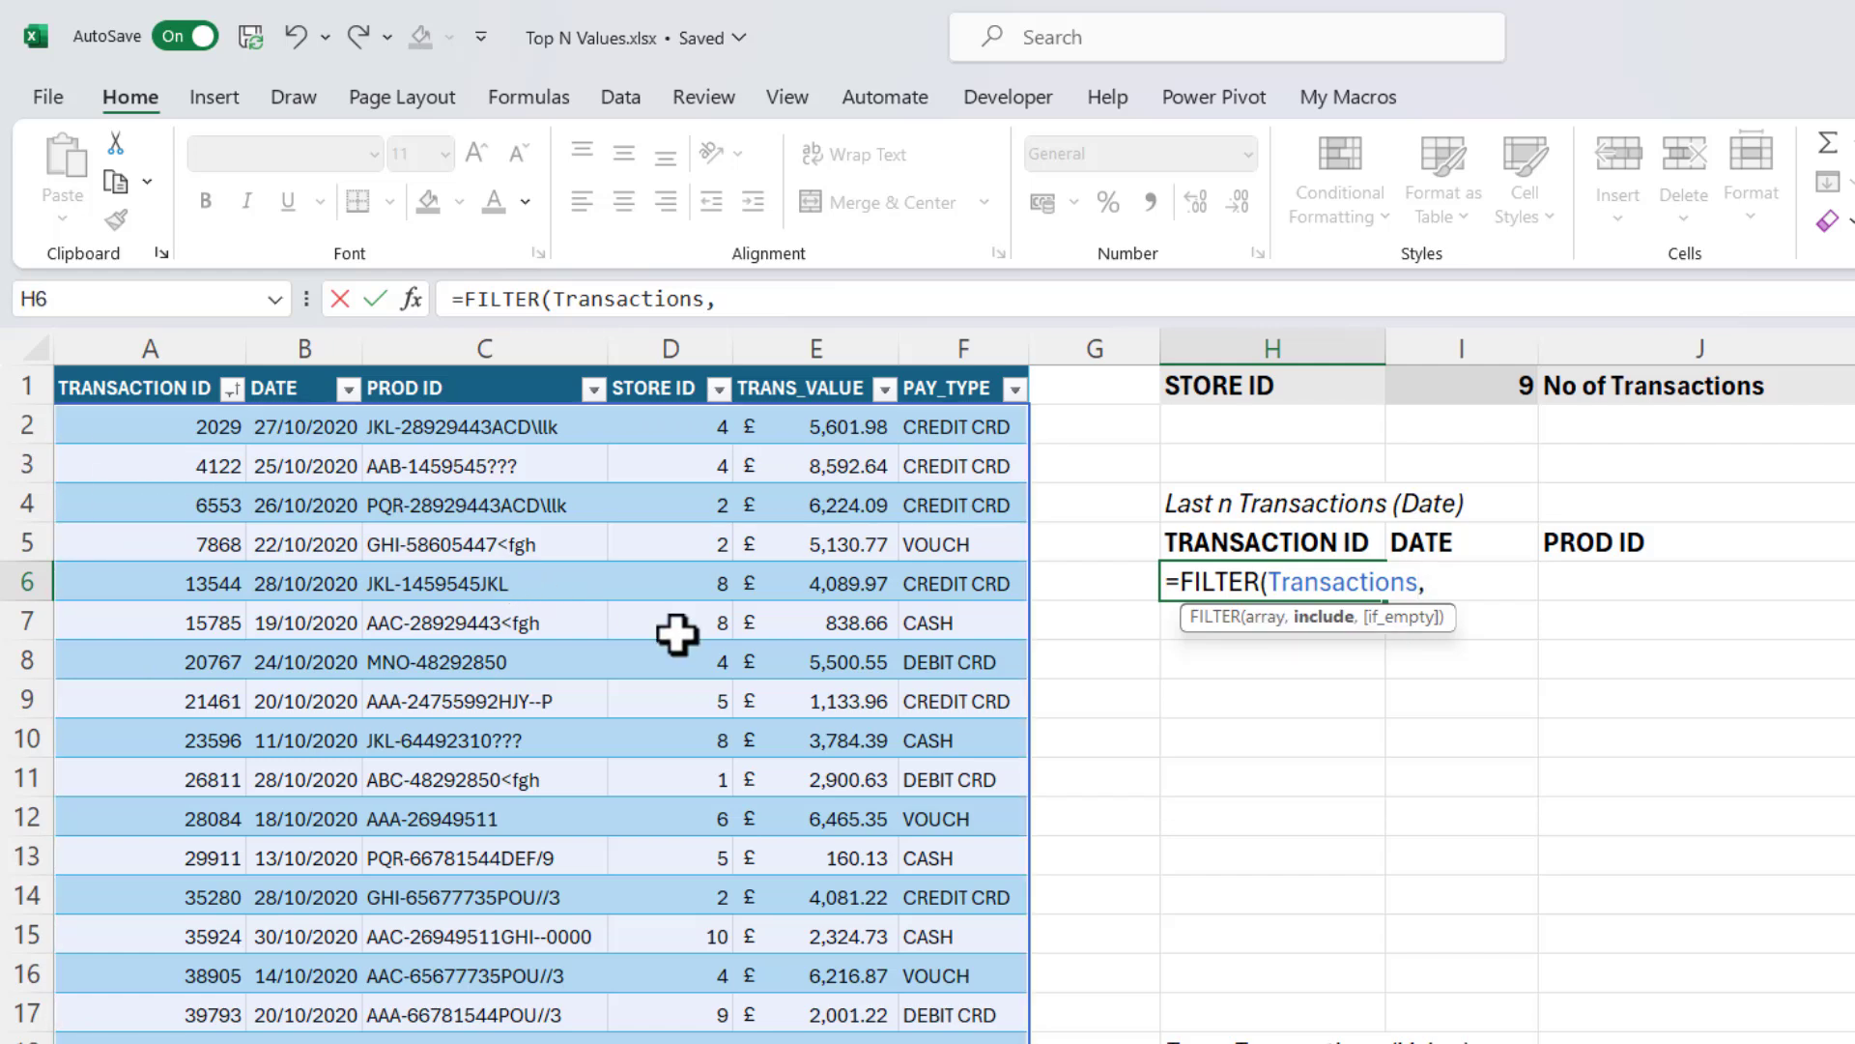
left_click(648, 361)
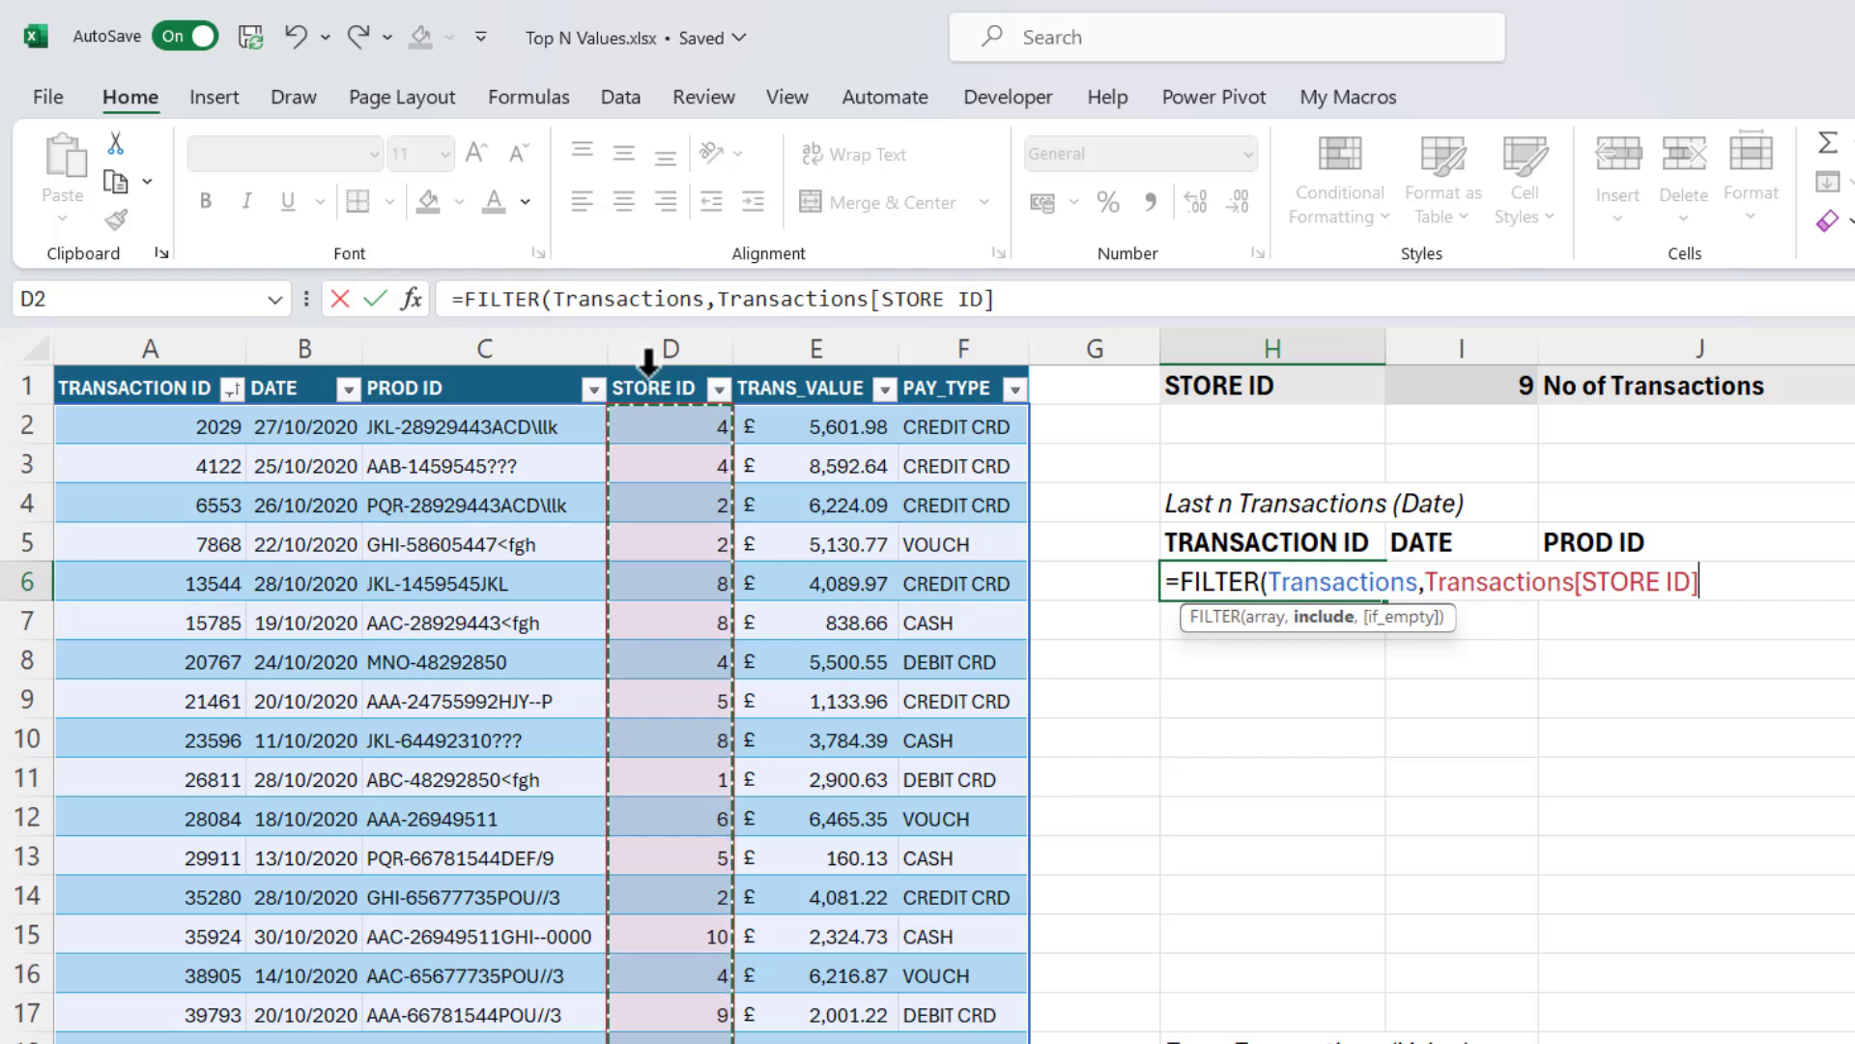
type("=")
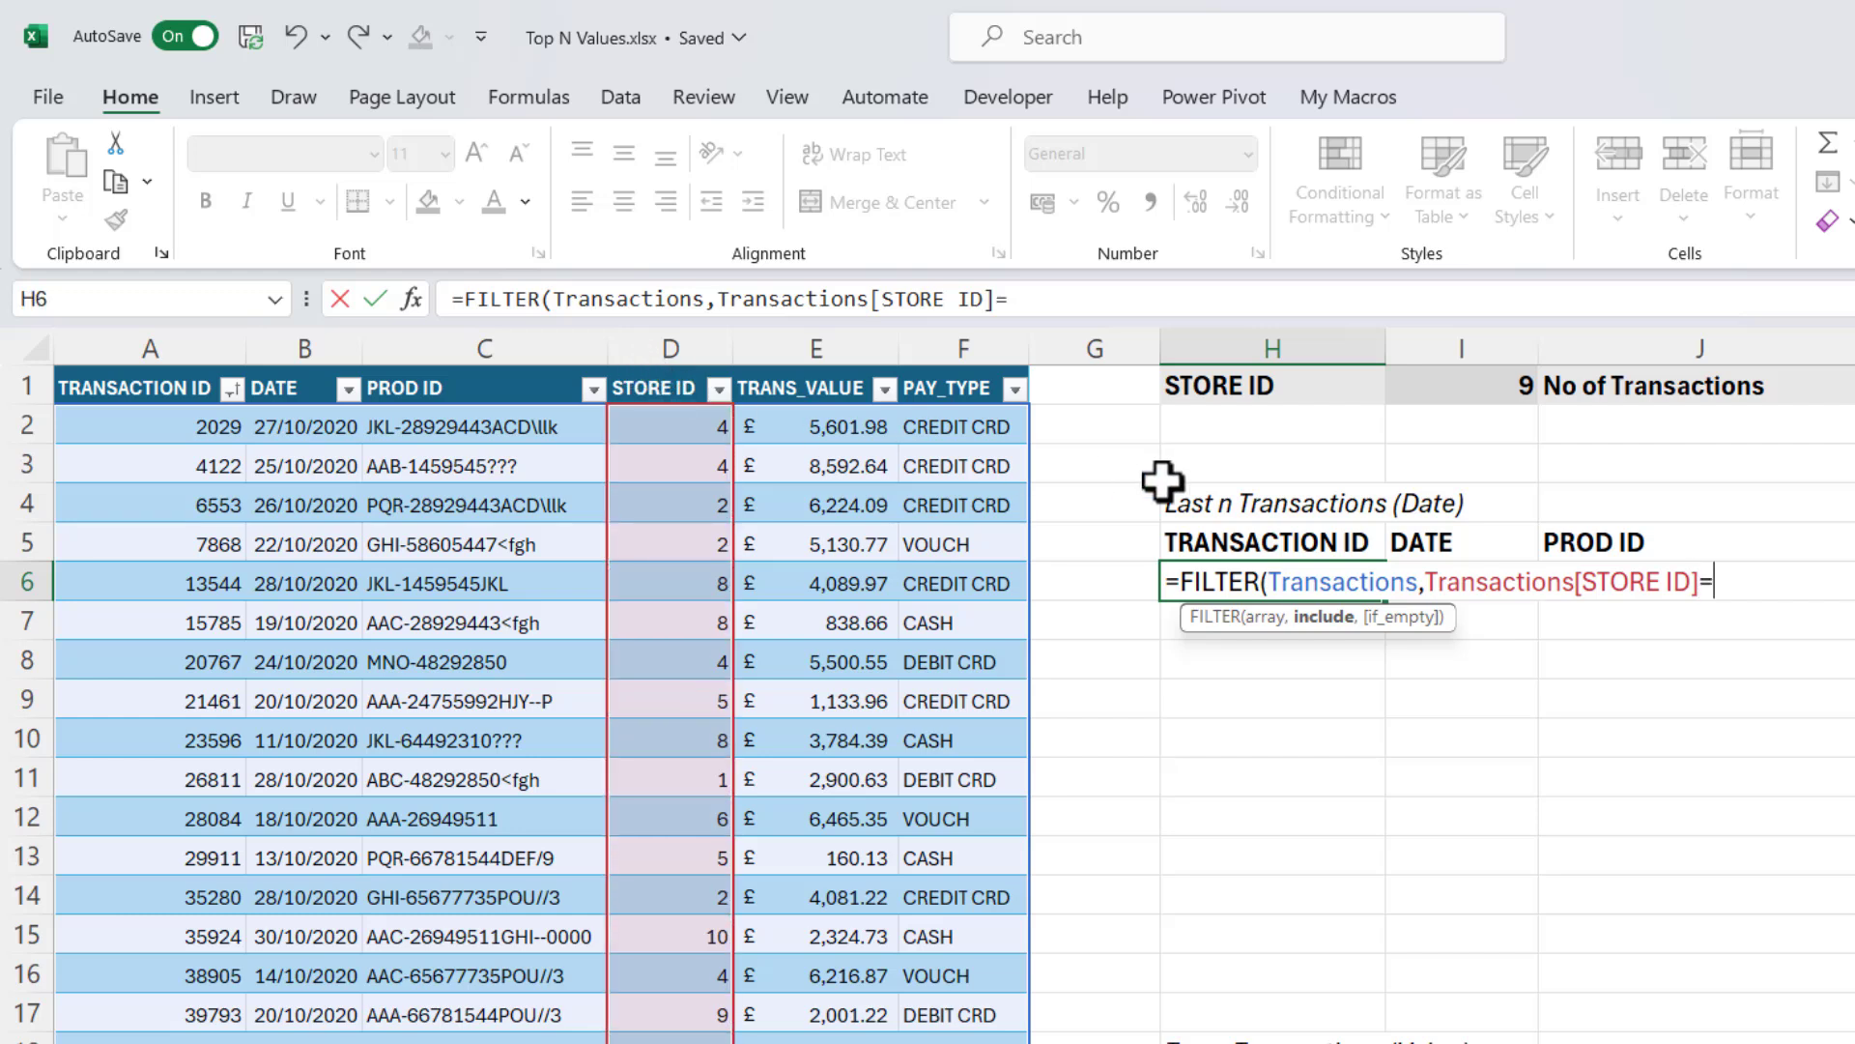
left_click(1476, 382)
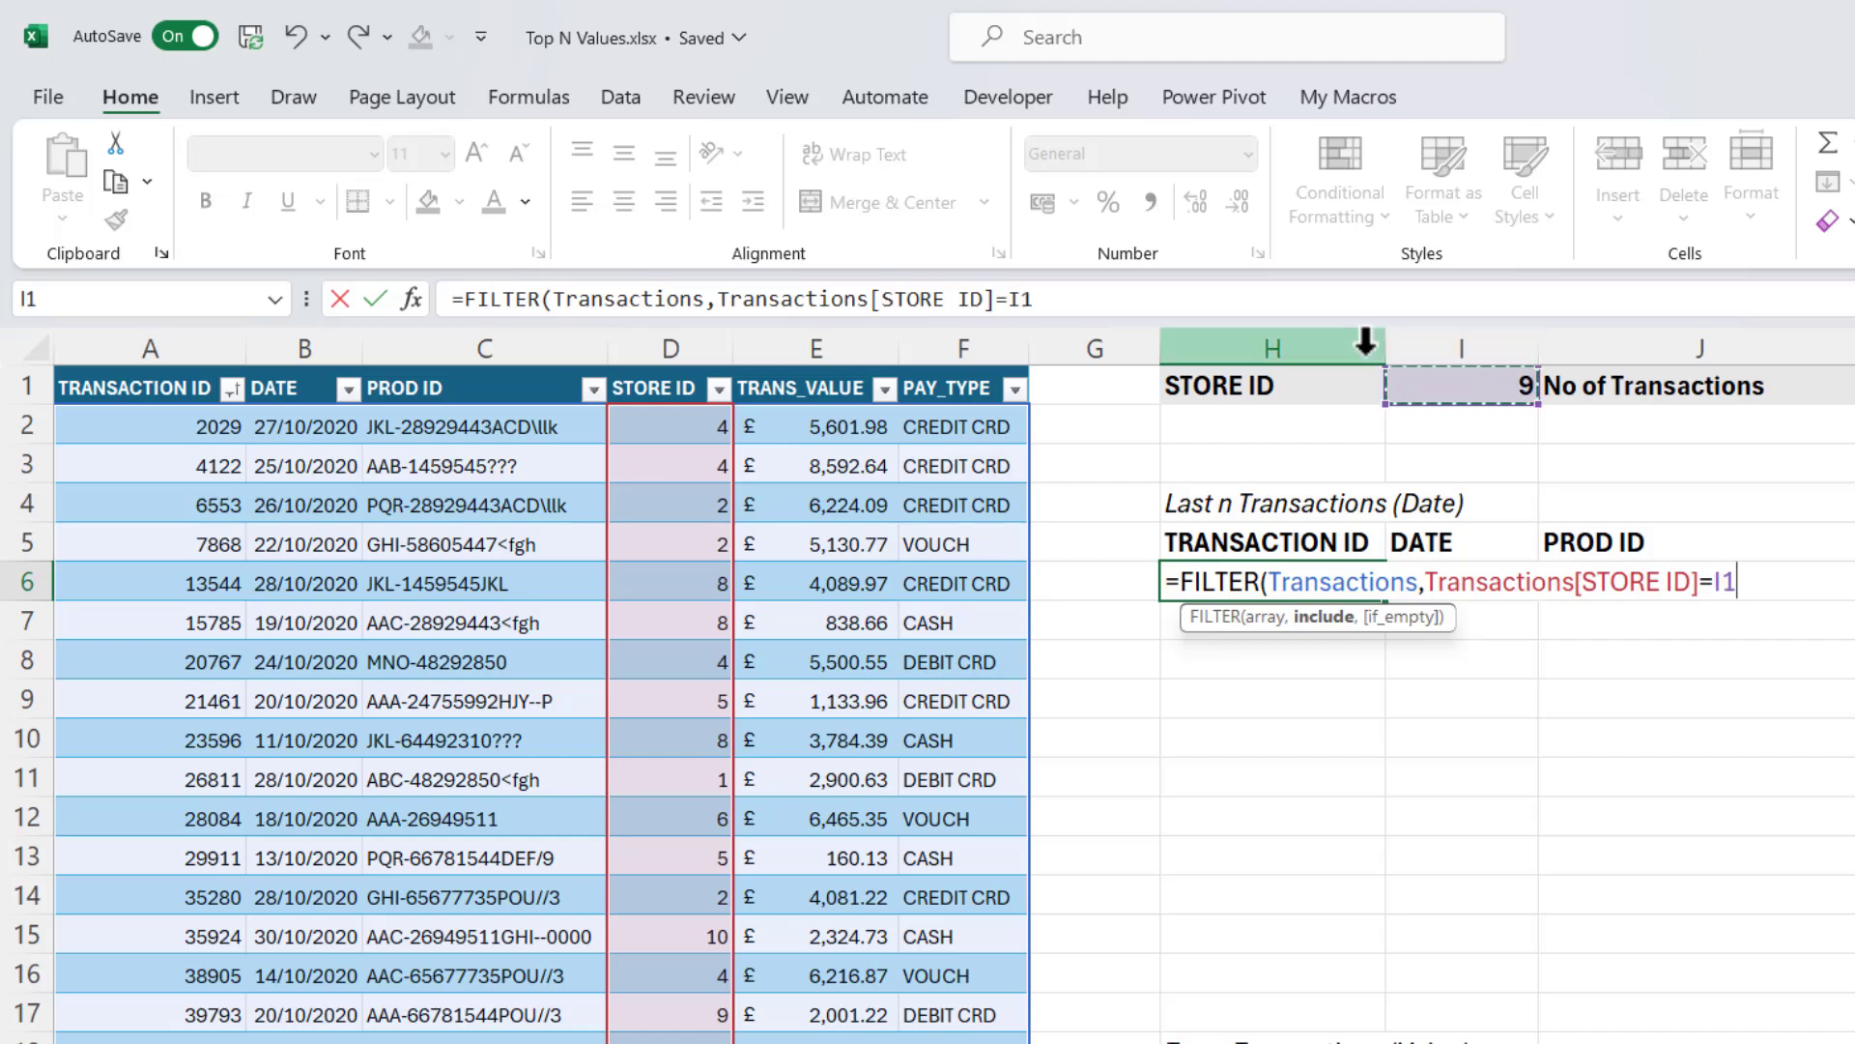
key("Return")
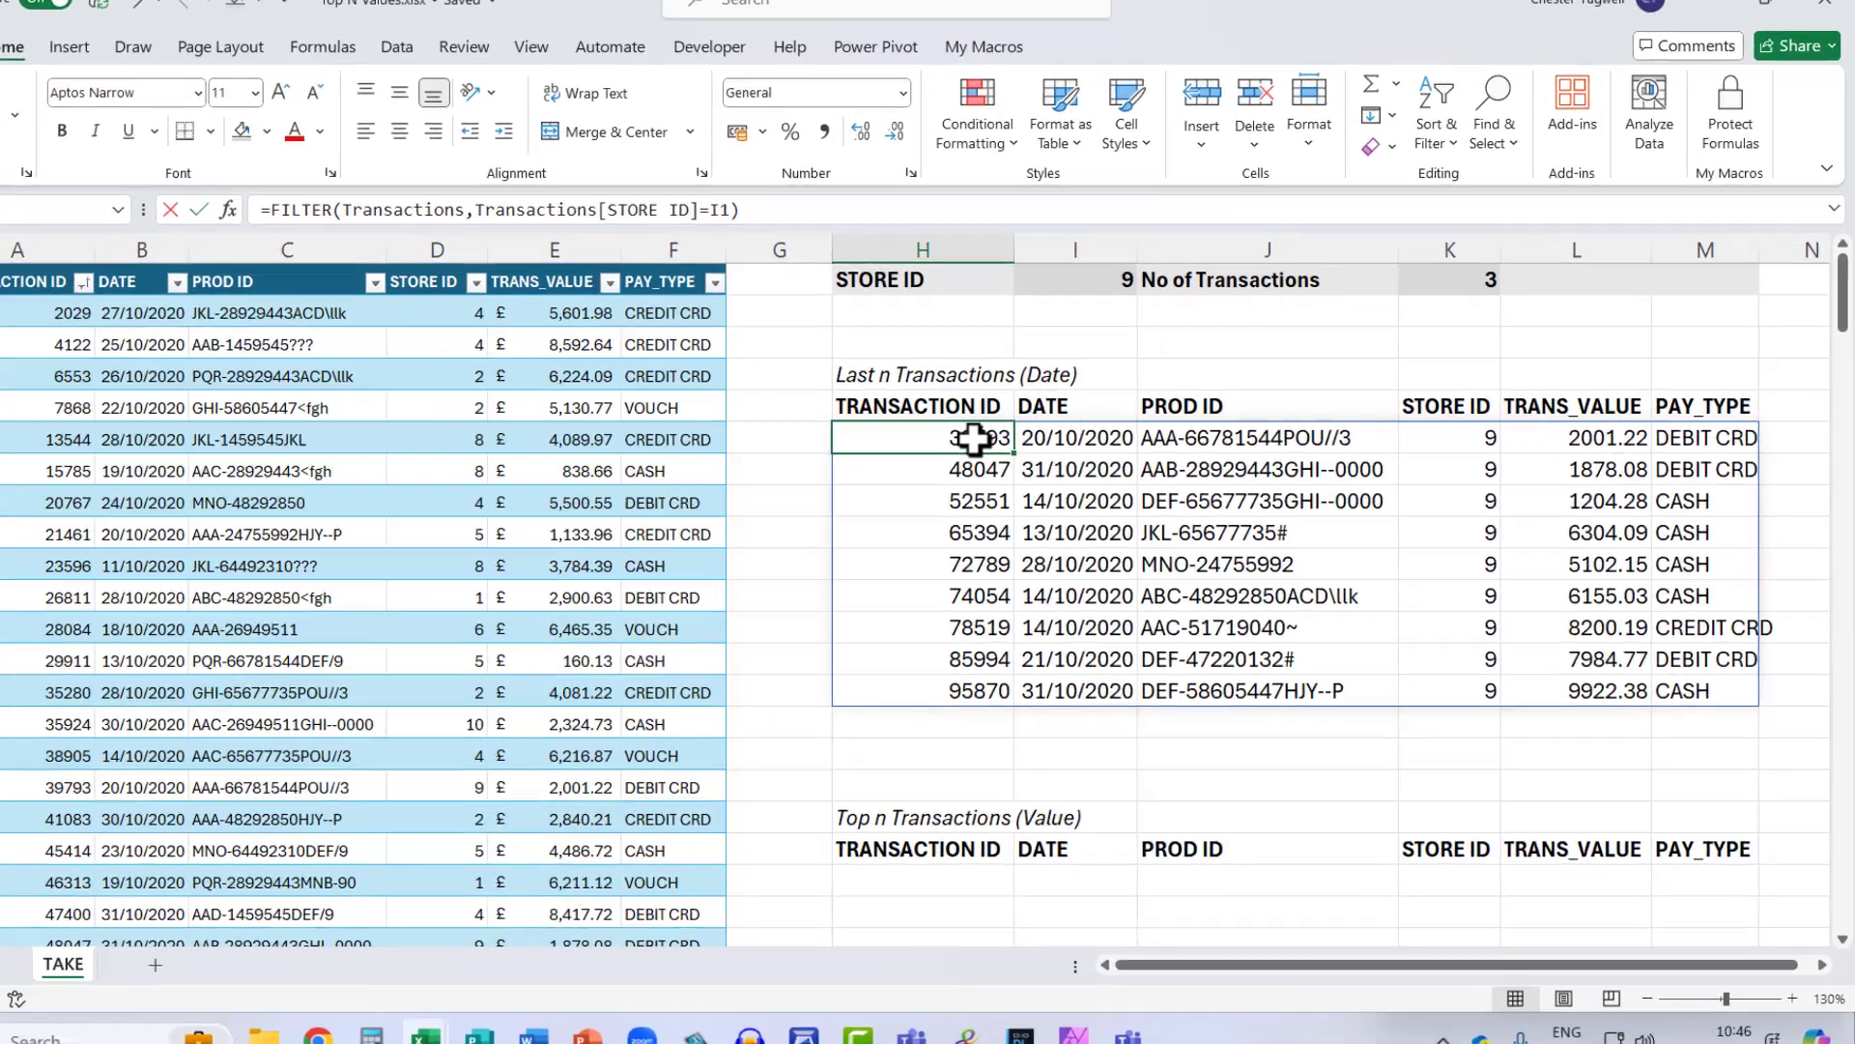
Wrap the H6 formula as =SORT(FILTER(...),2) to order the transactions by date ascending
double_click(1021, 444)
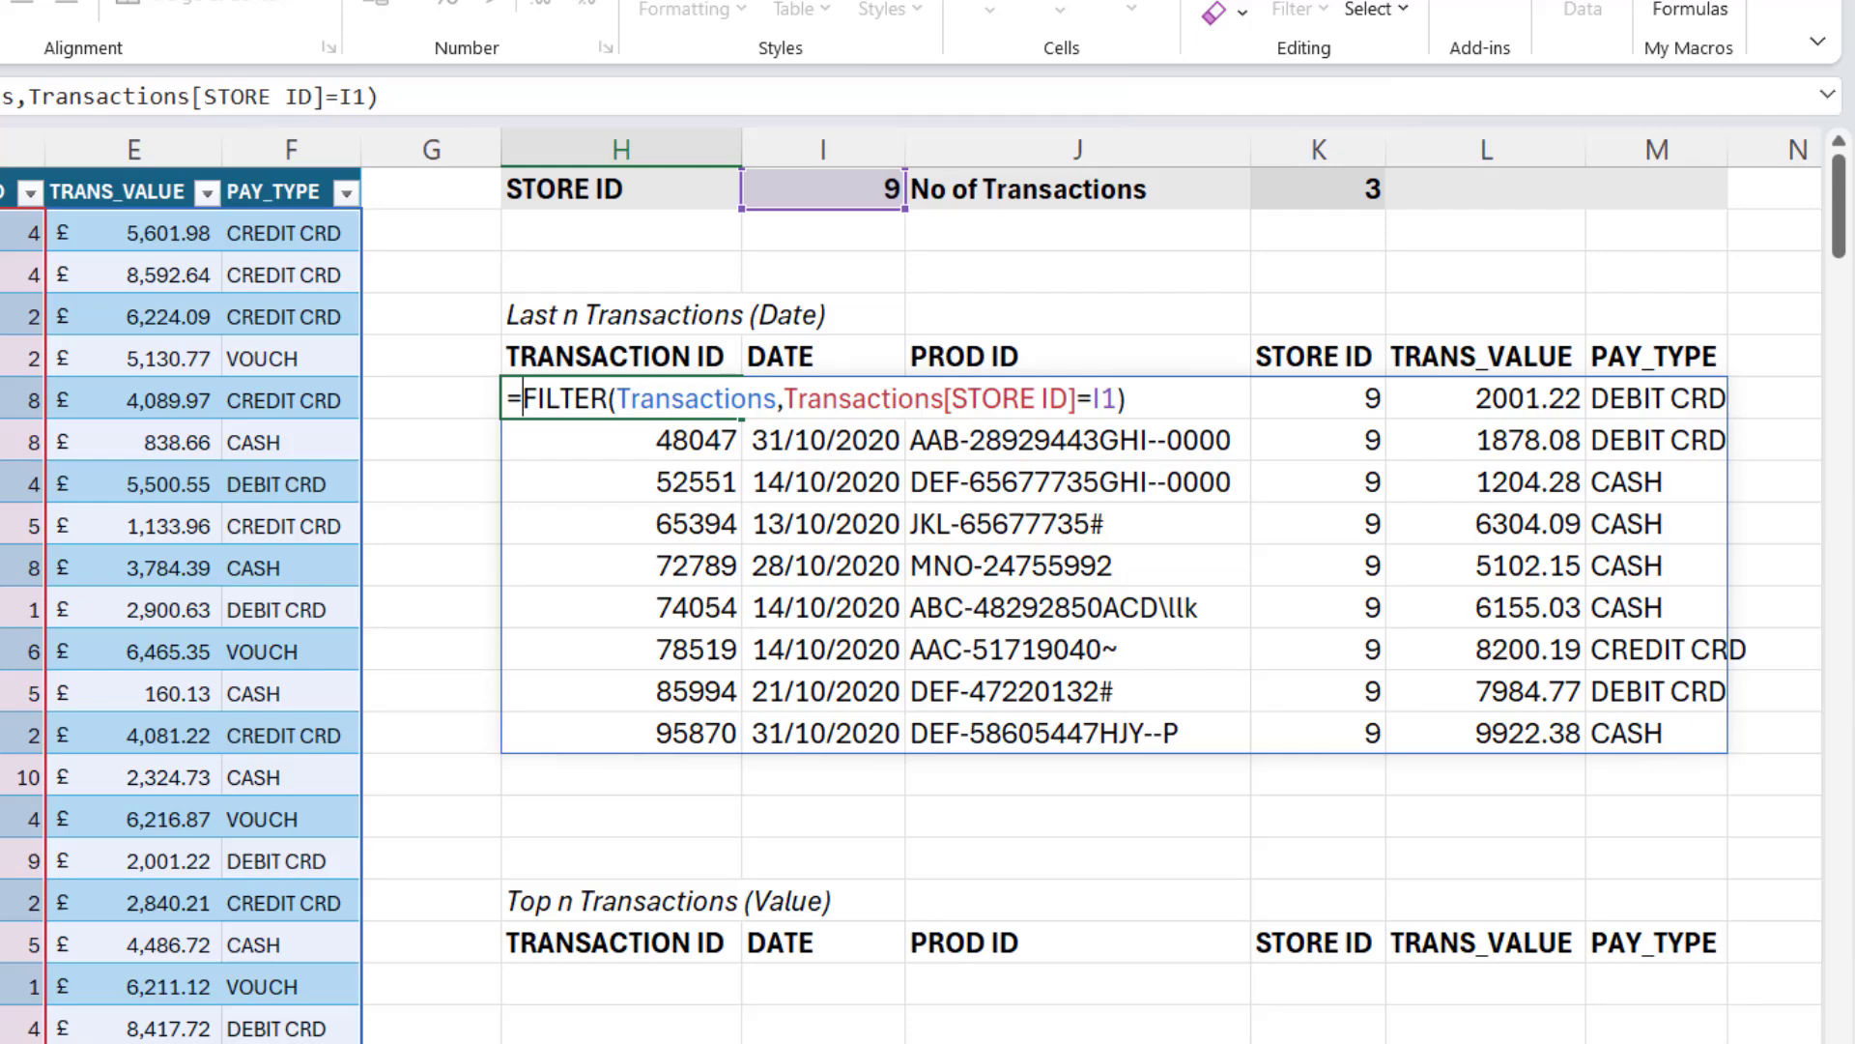
type("SORT(")
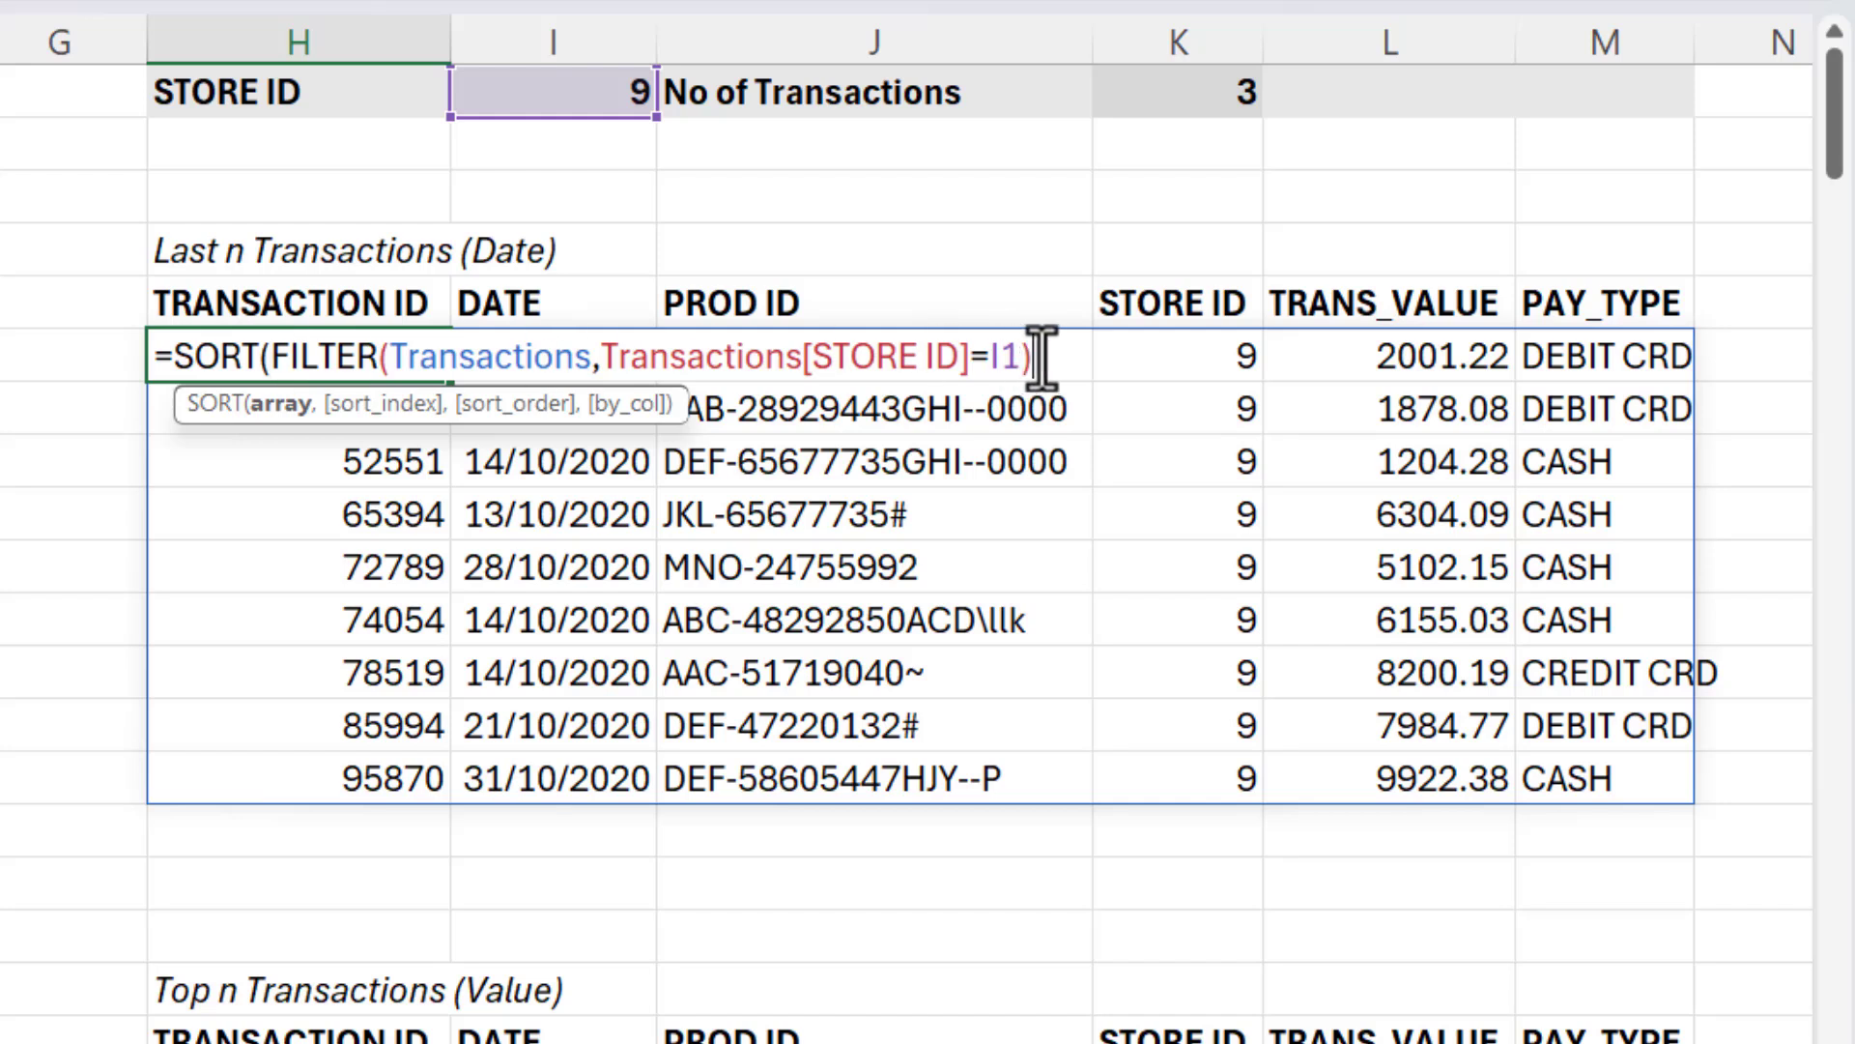
type(",2")
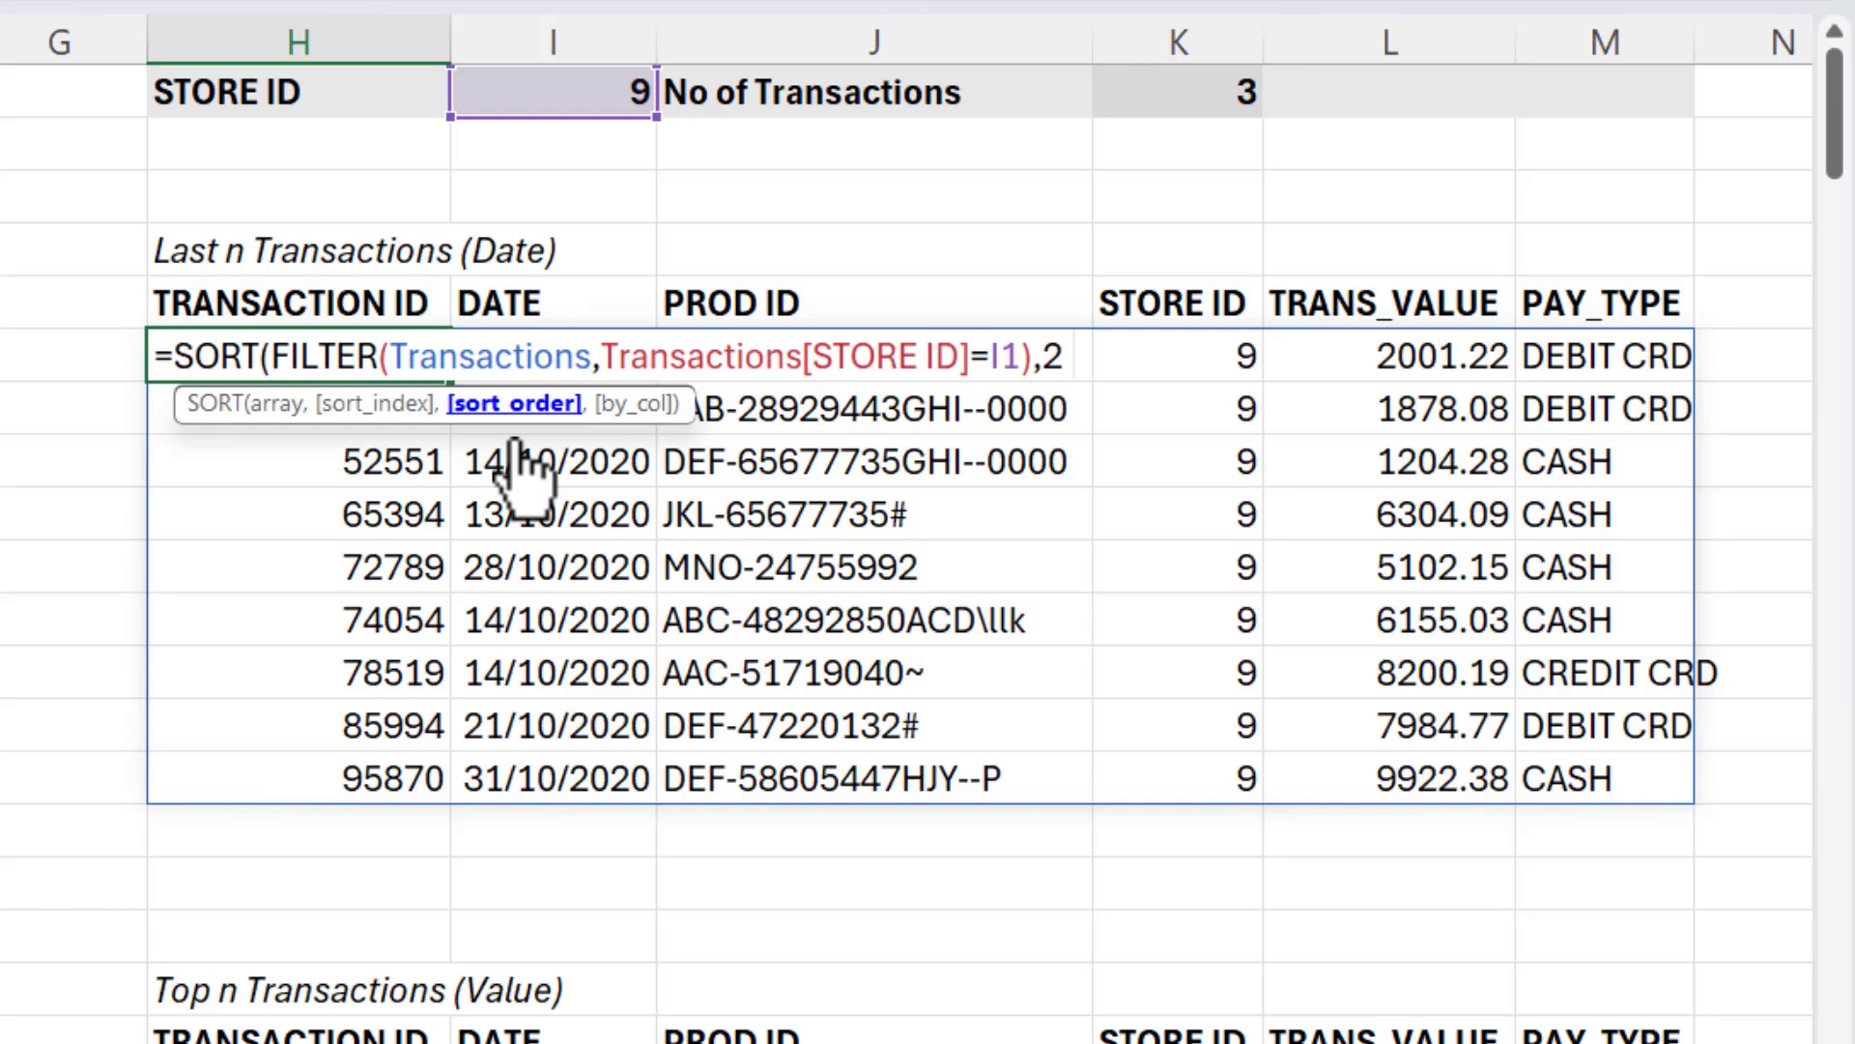
type(",")
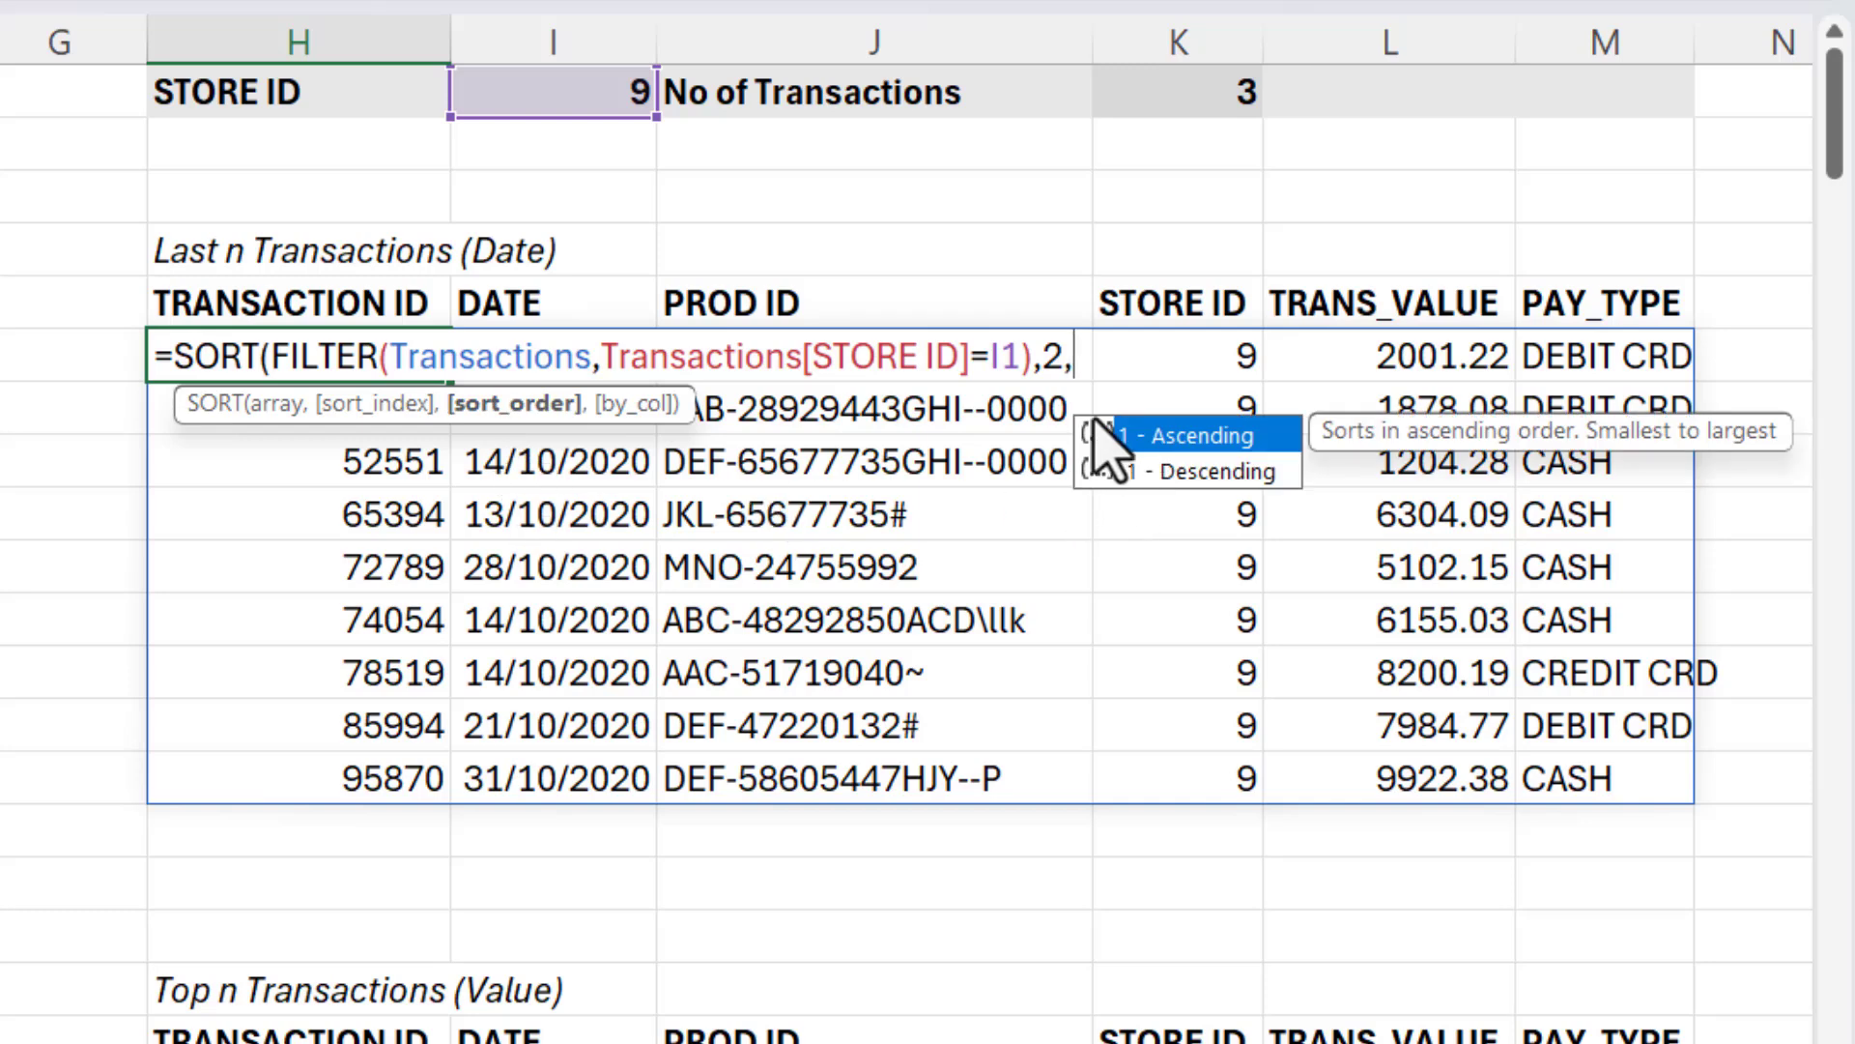
key("BackSpace")
type(")")
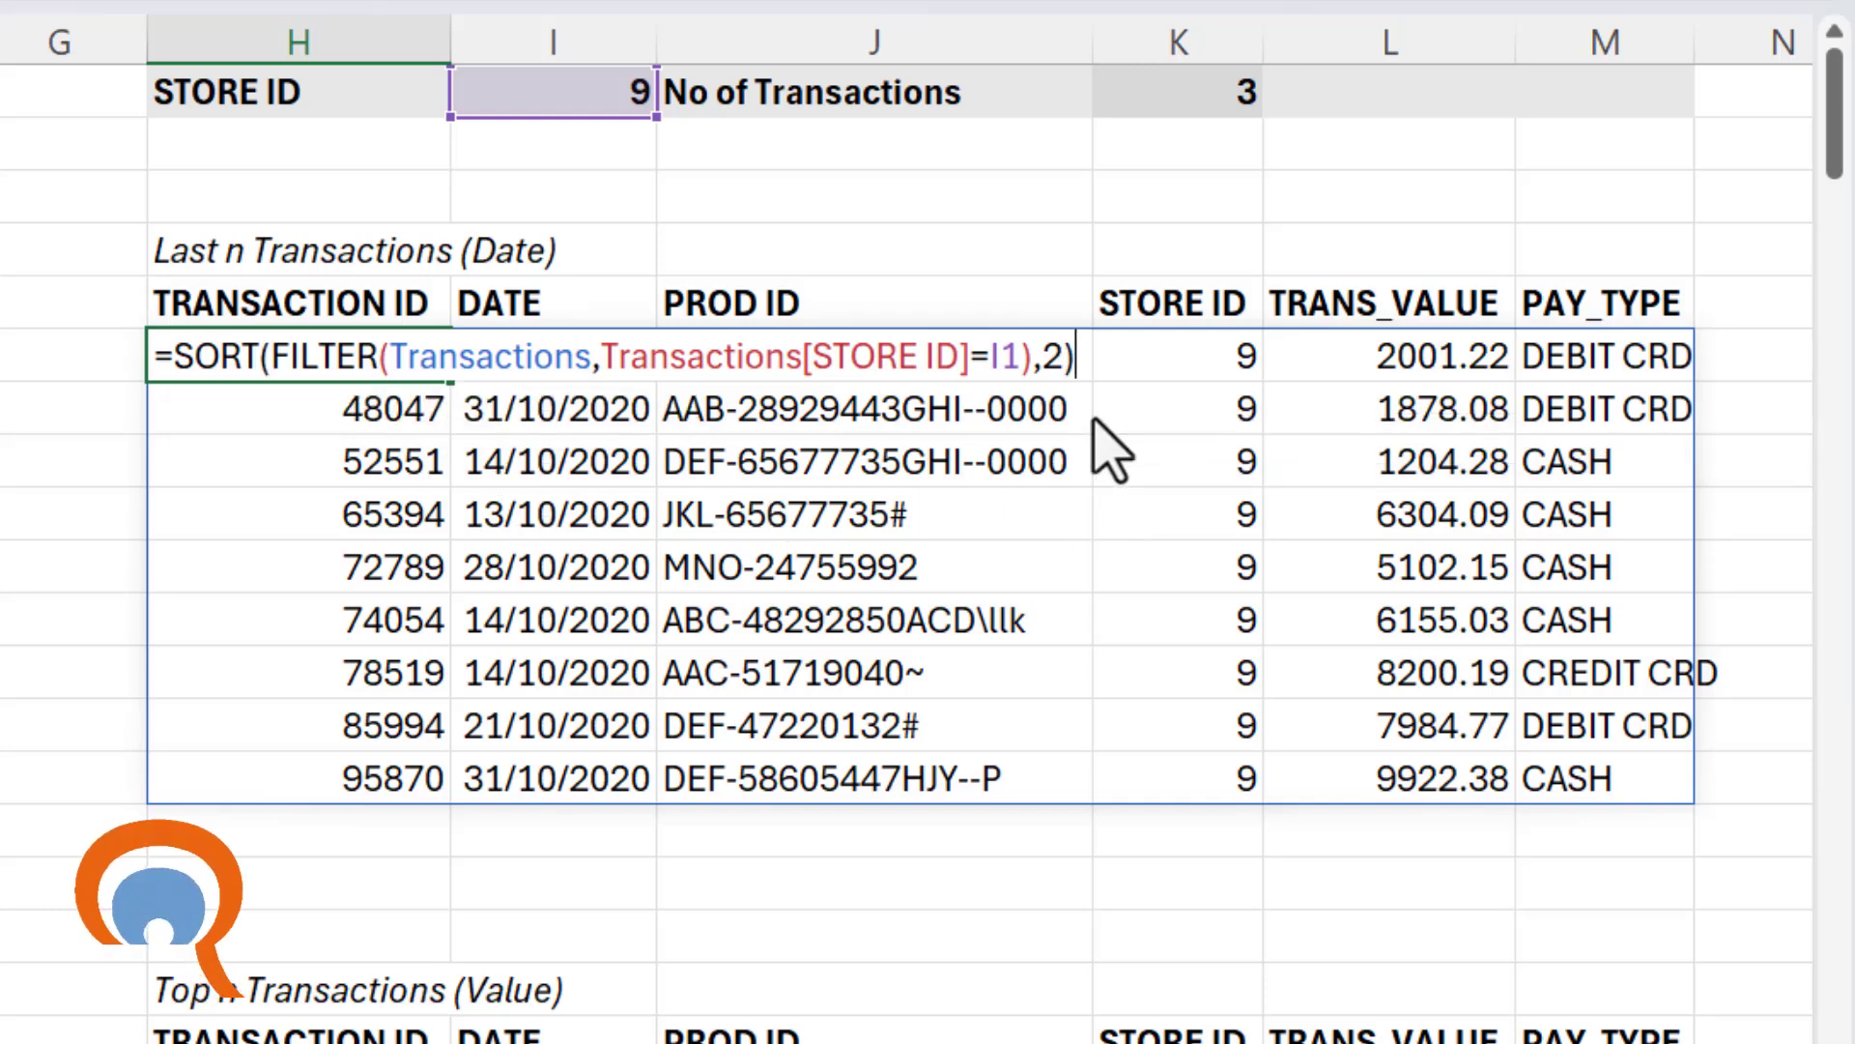
key("Return")
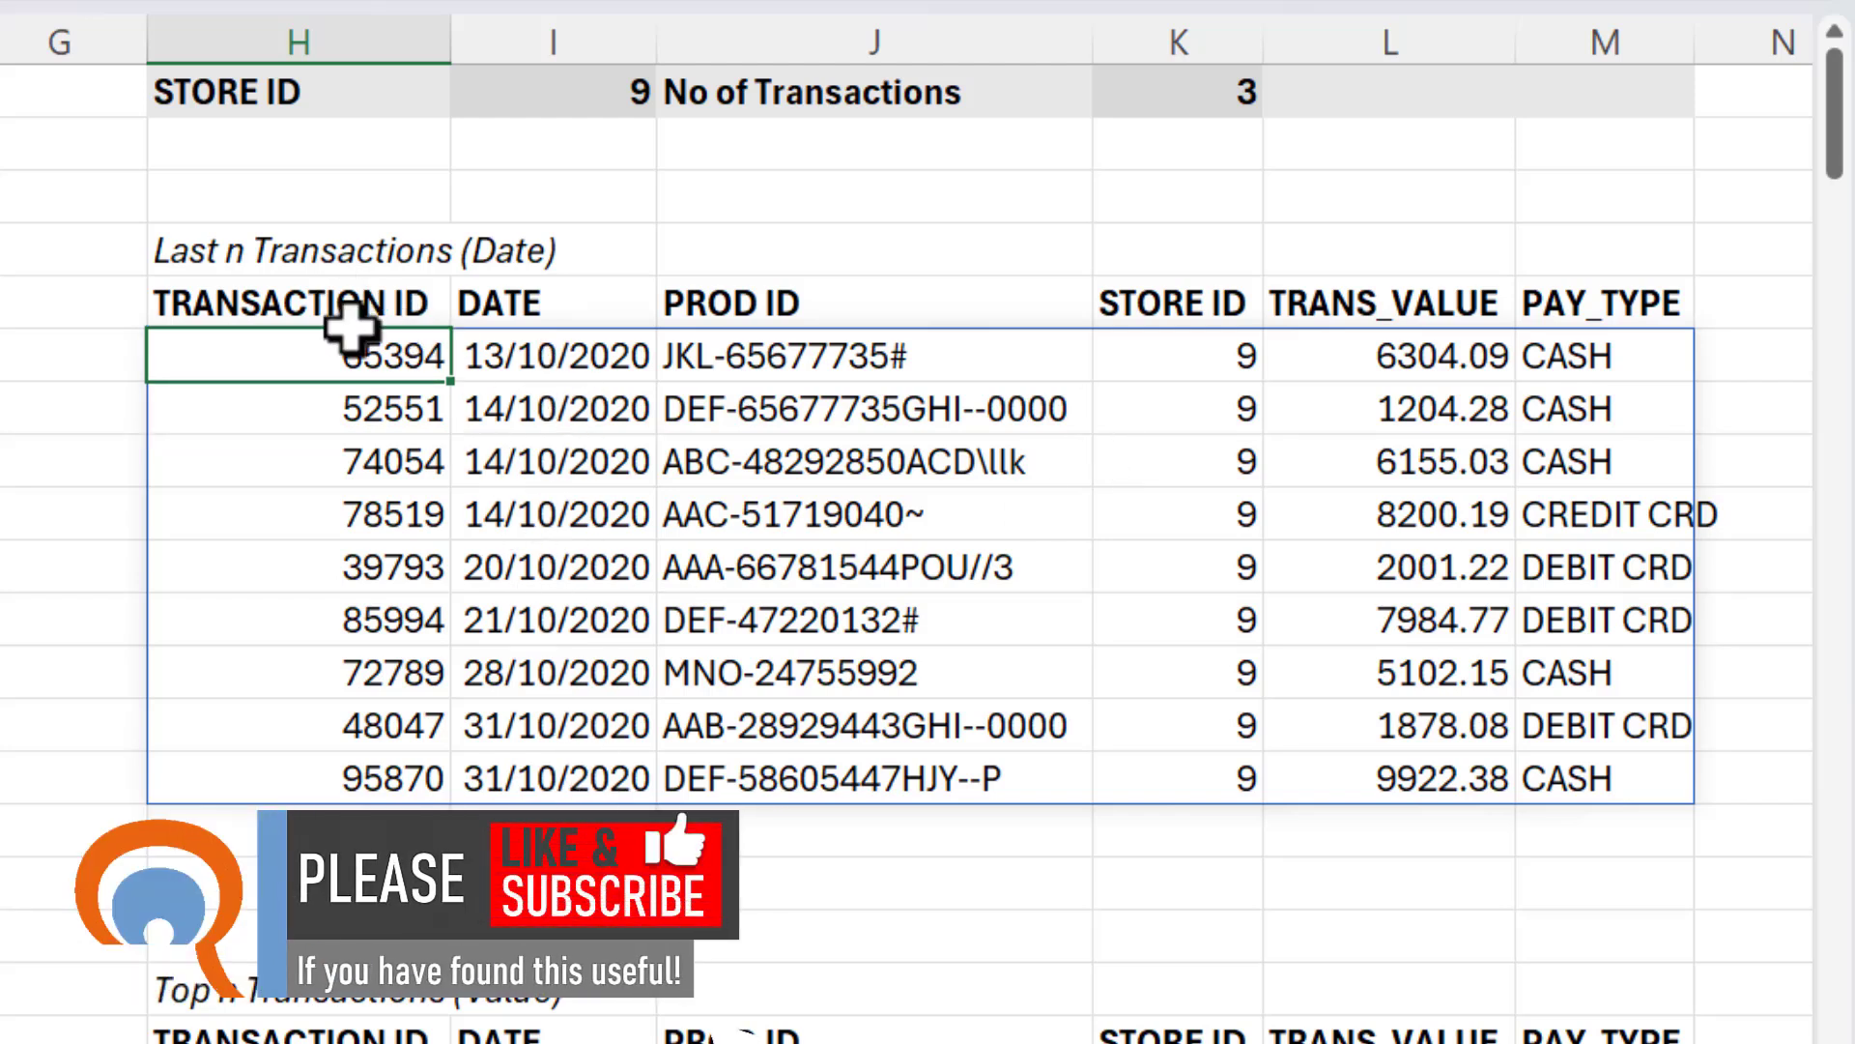
Wrap the sorted H6 formula in TAKE(...,K1) to limit it to the No of Transactions count
left_click_drag(328, 666, 1603, 774)
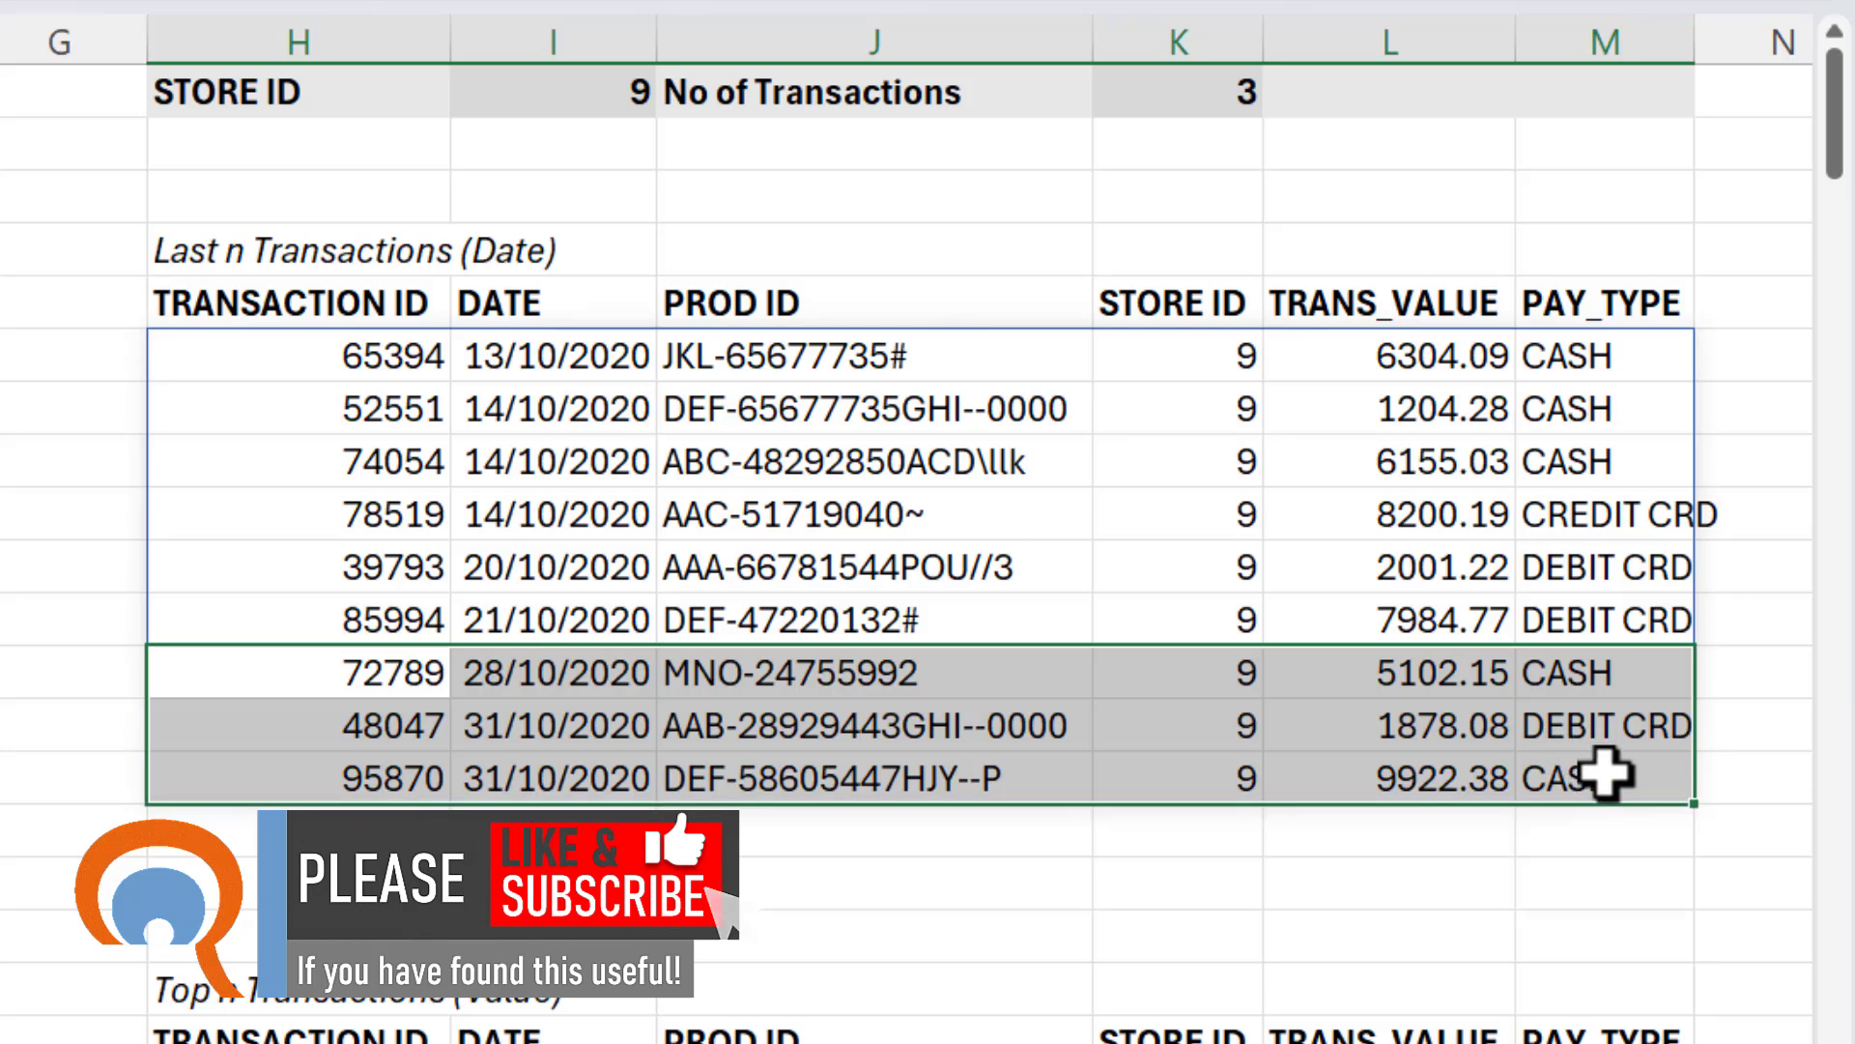
double_click(410, 366)
left_click(176, 357)
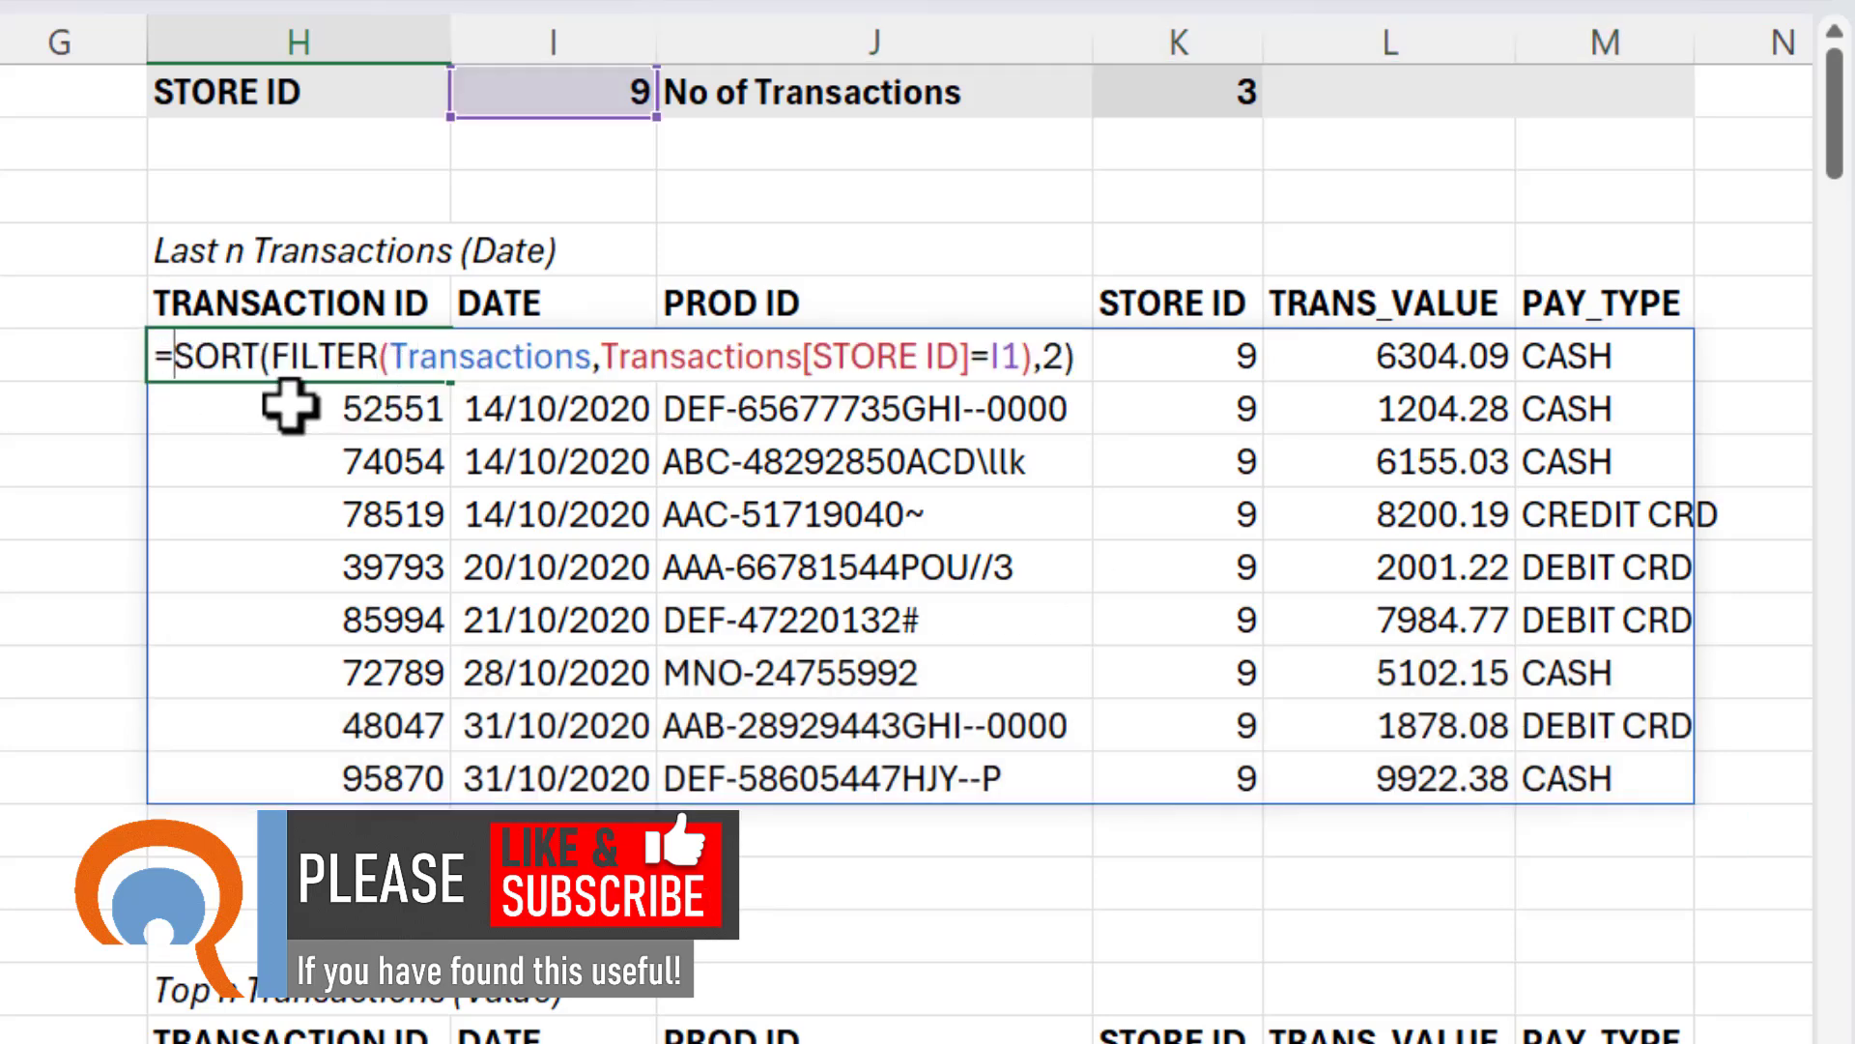
type("TAKE(")
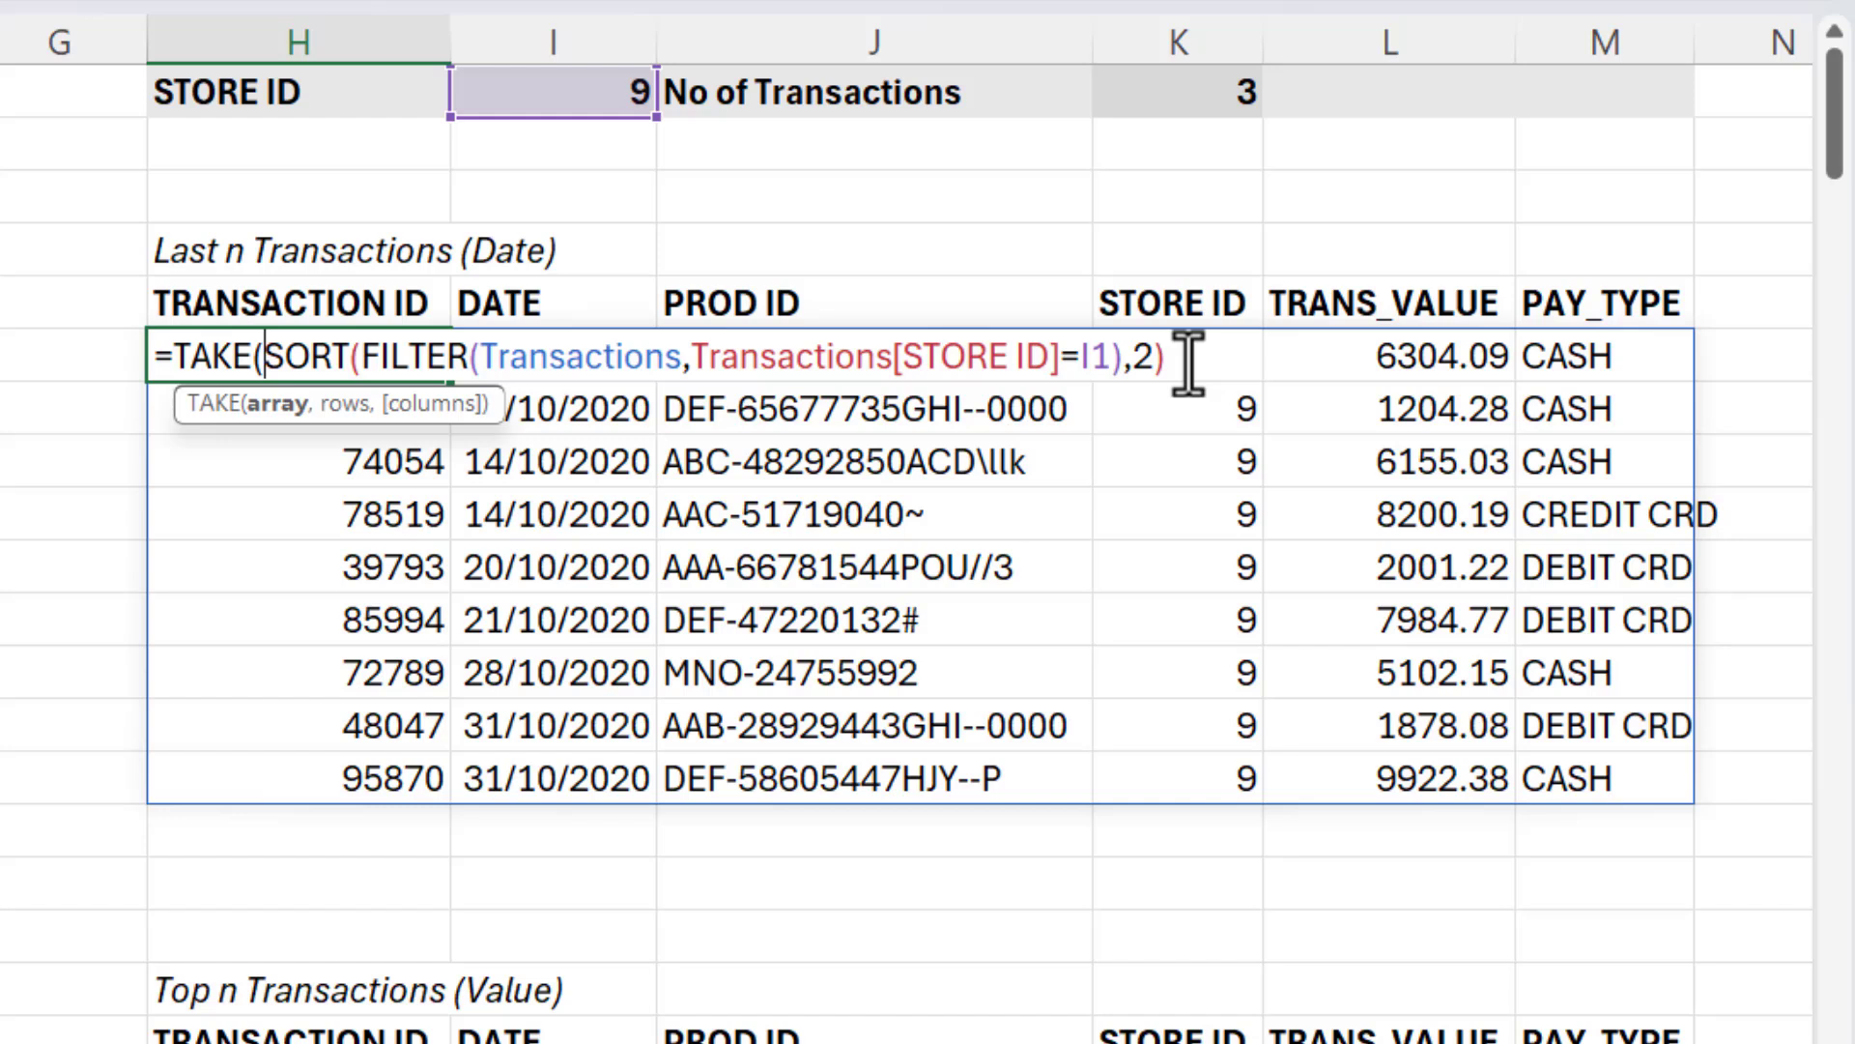
type(",")
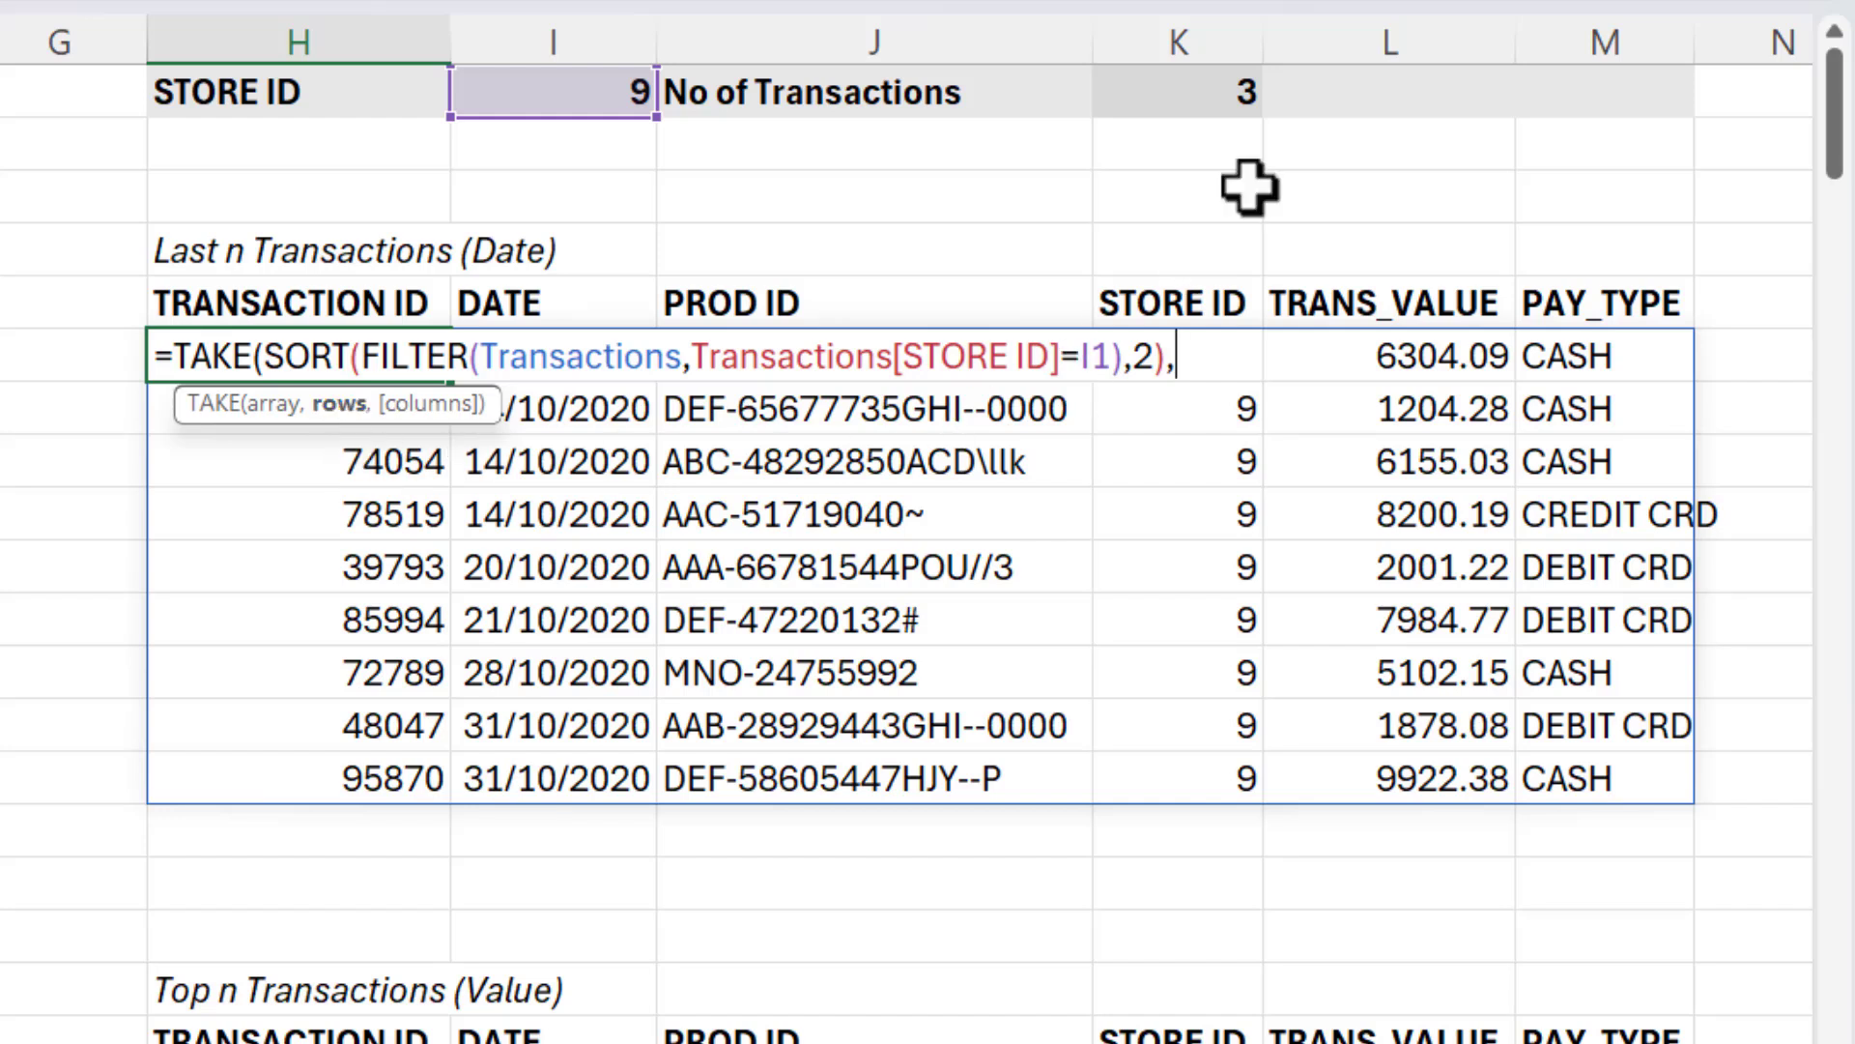
left_click(1214, 89)
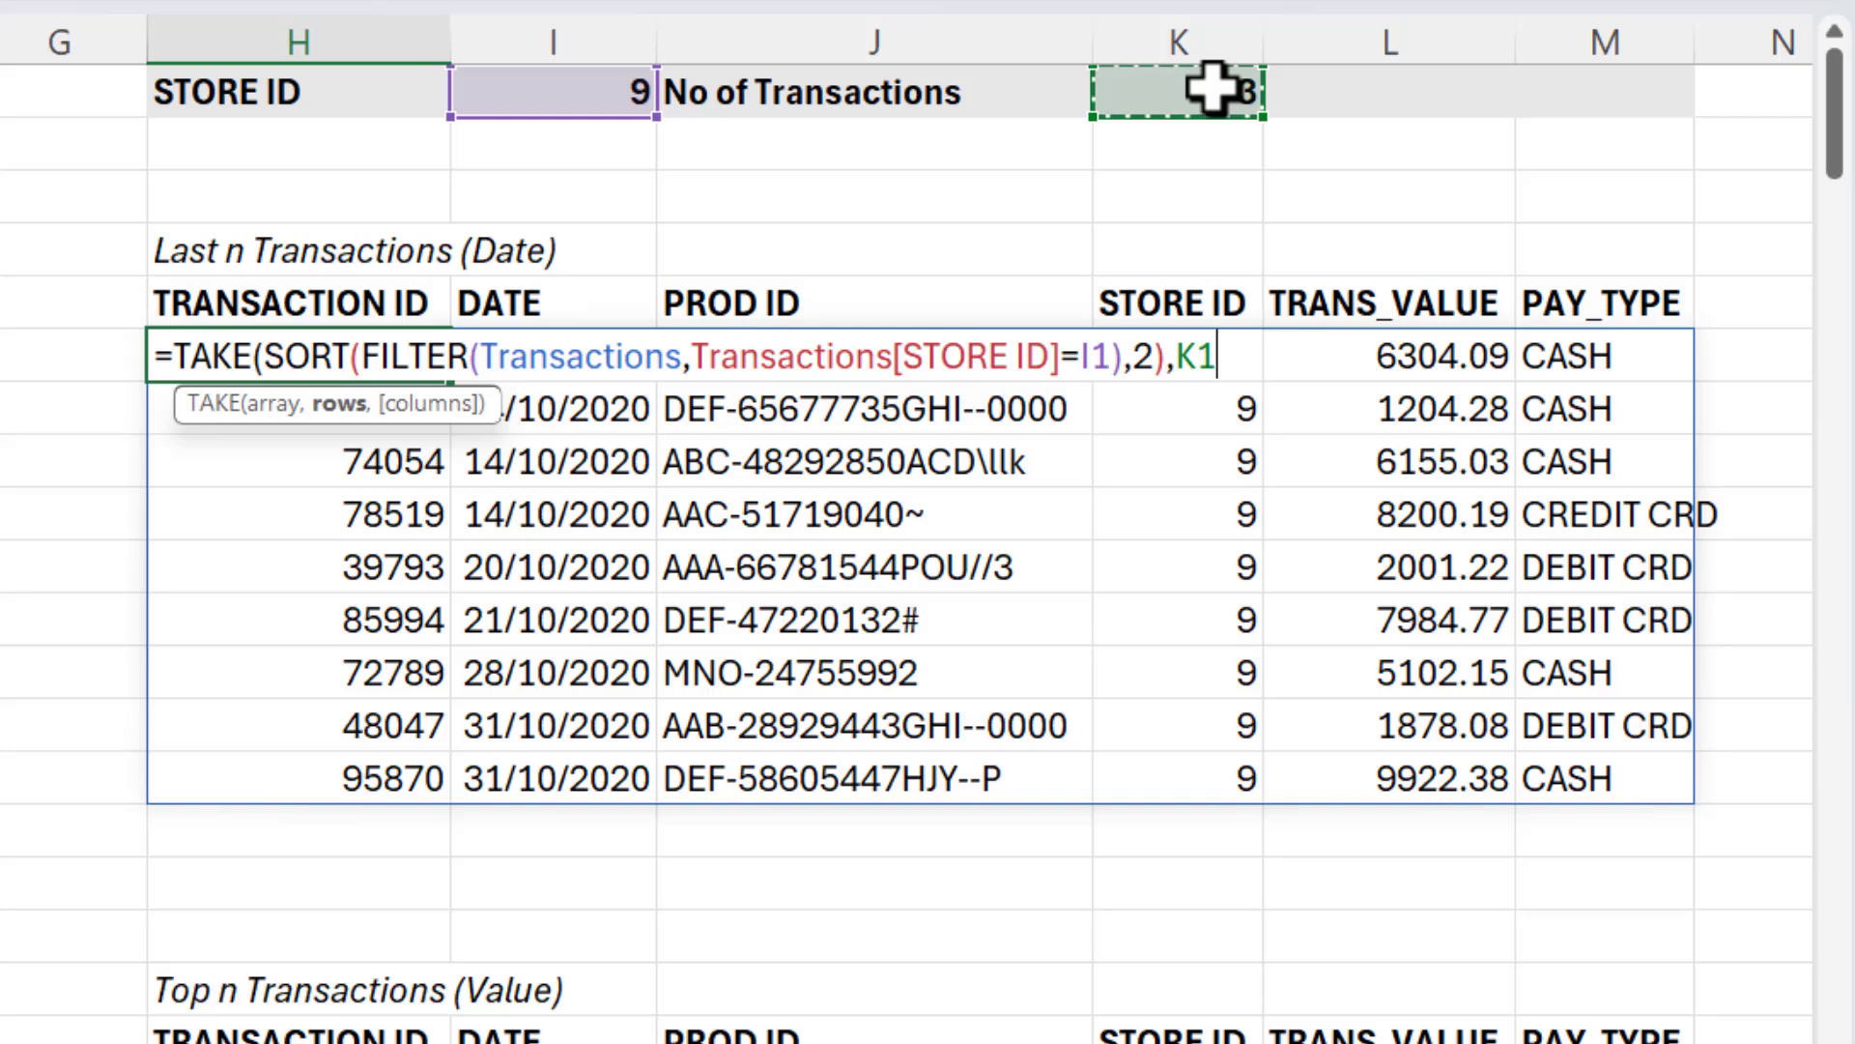
type(")")
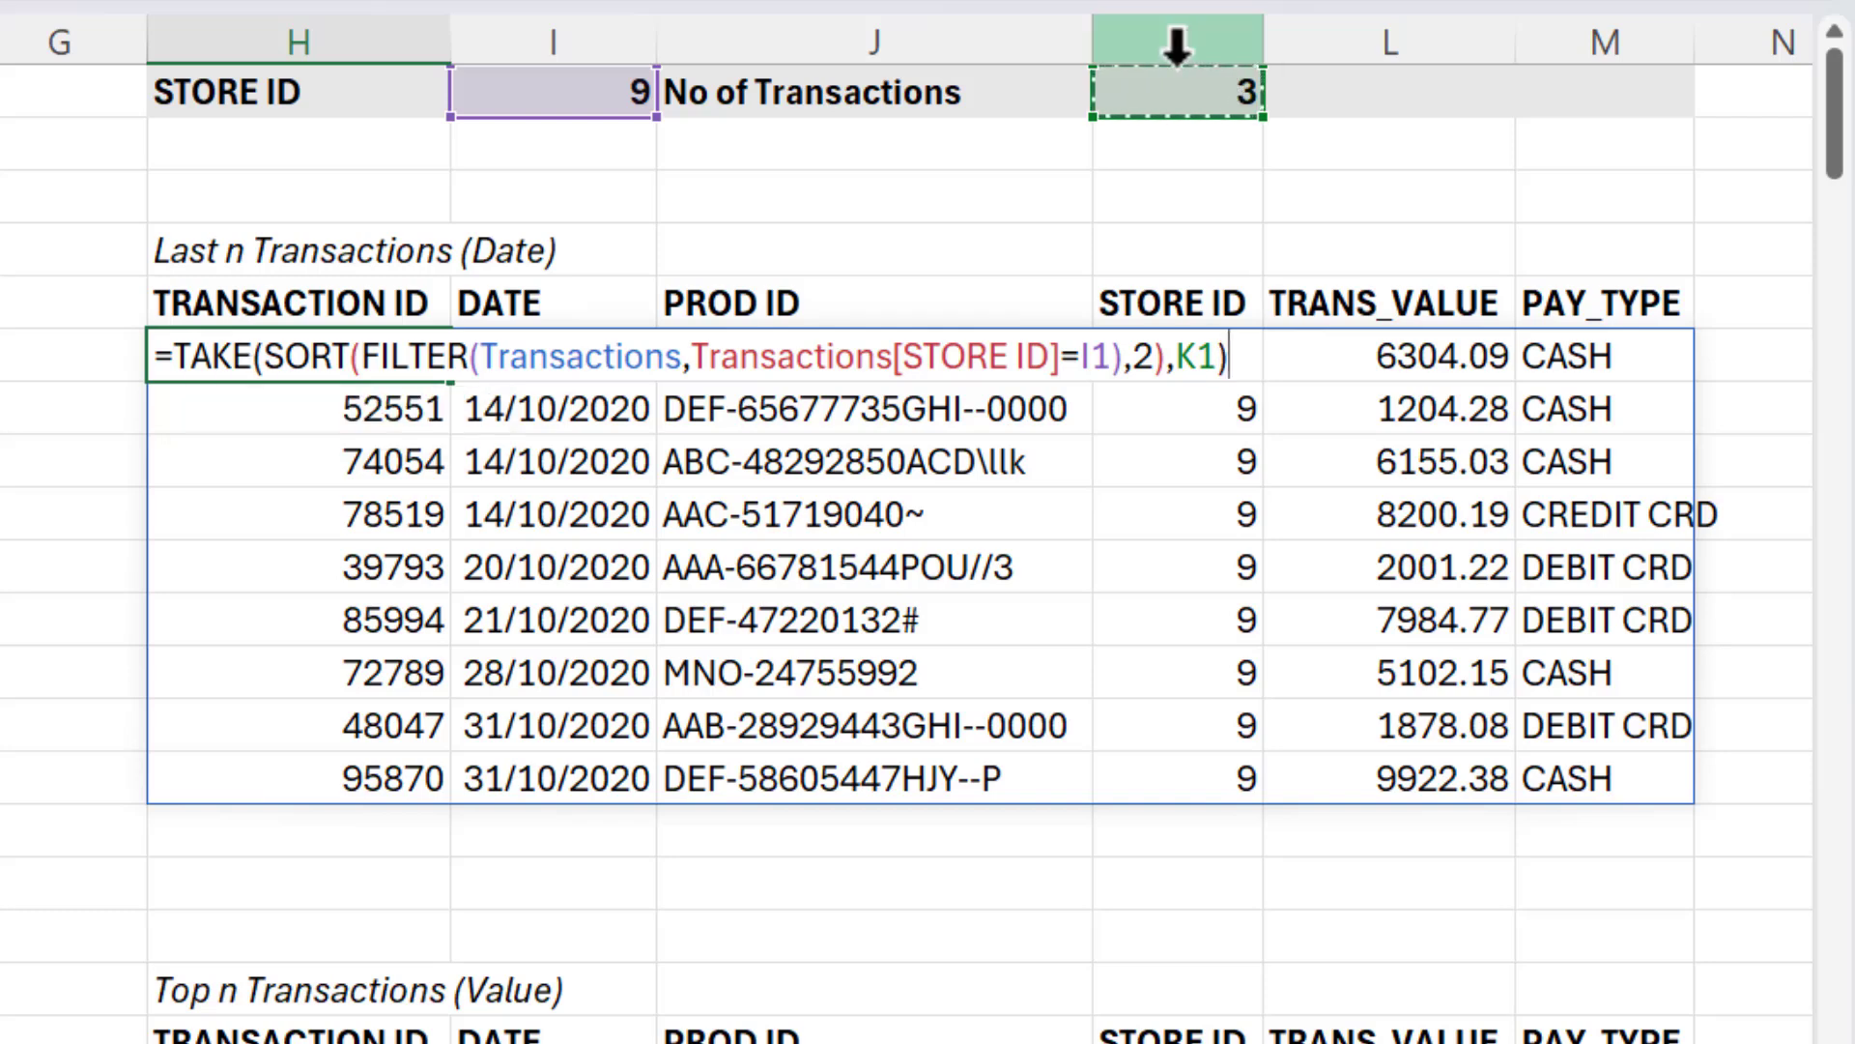
key("Return")
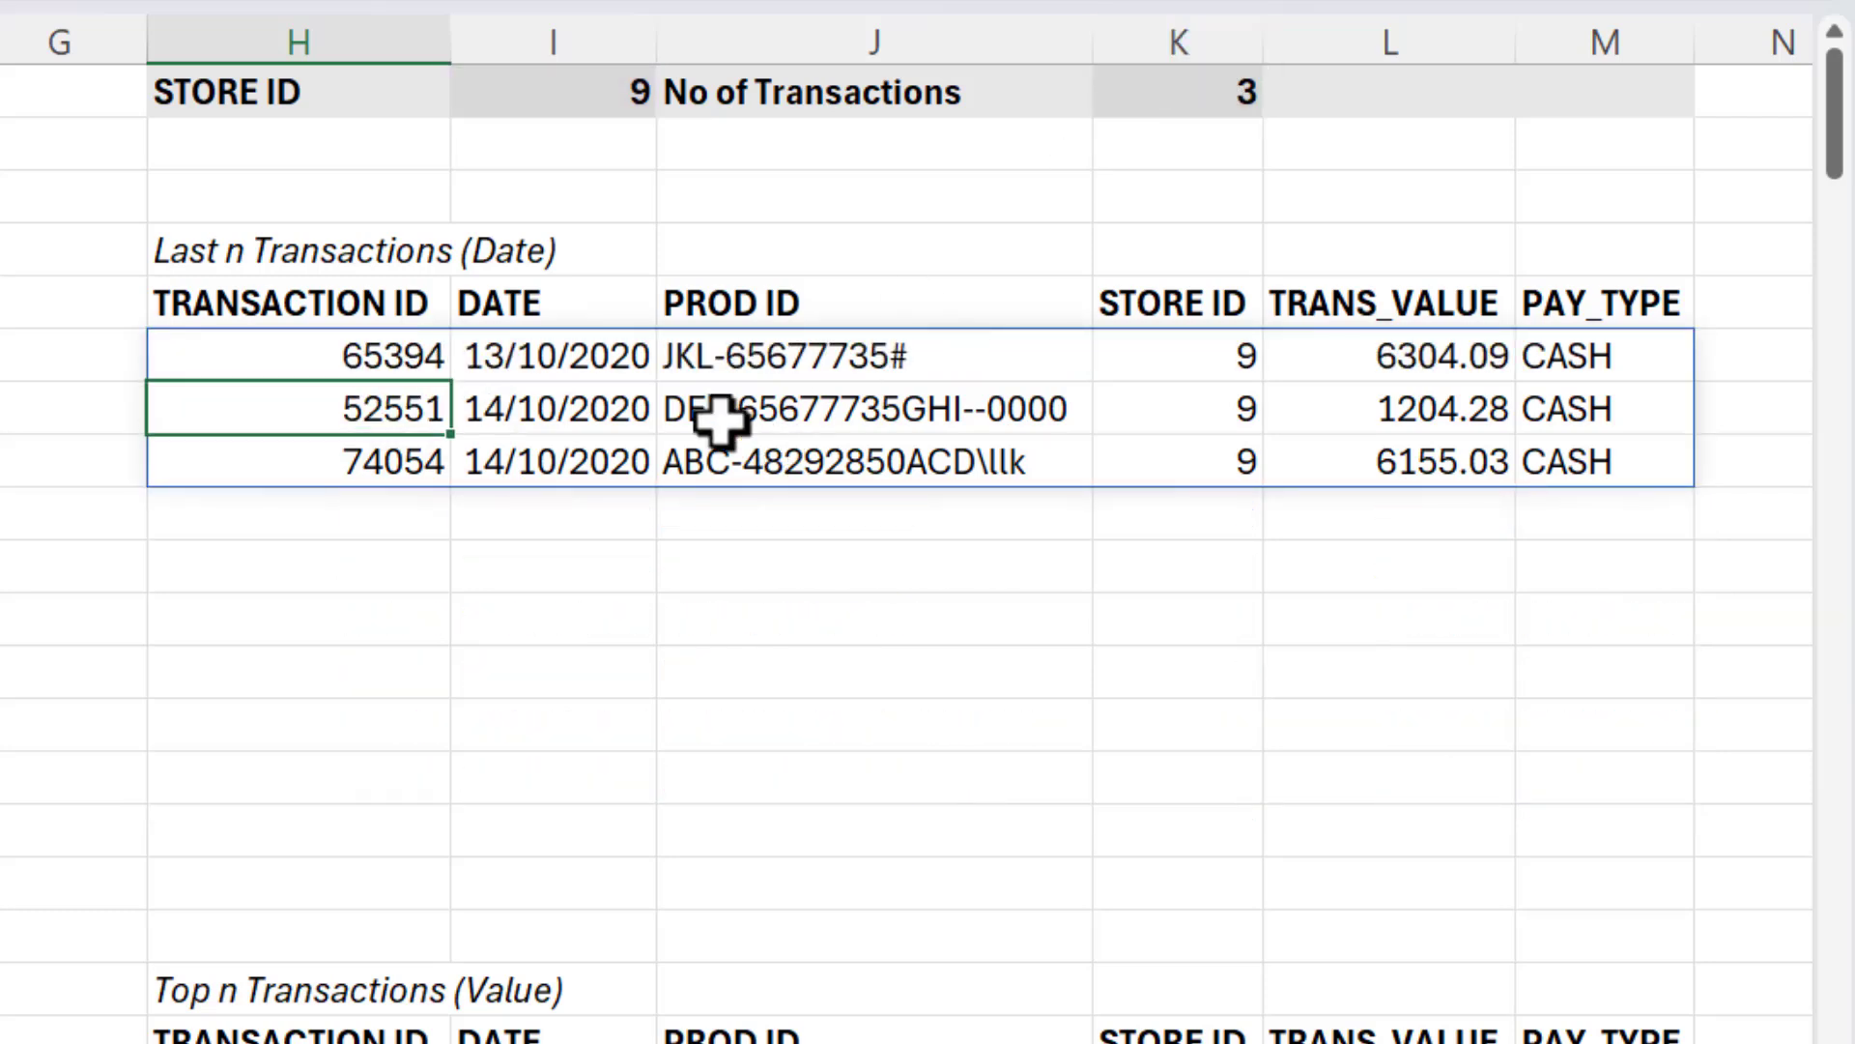
Change K1 to -K1 so TAKE returns the three latest transactions, 28–31/10/2020
left_click_drag(619, 356, 598, 454)
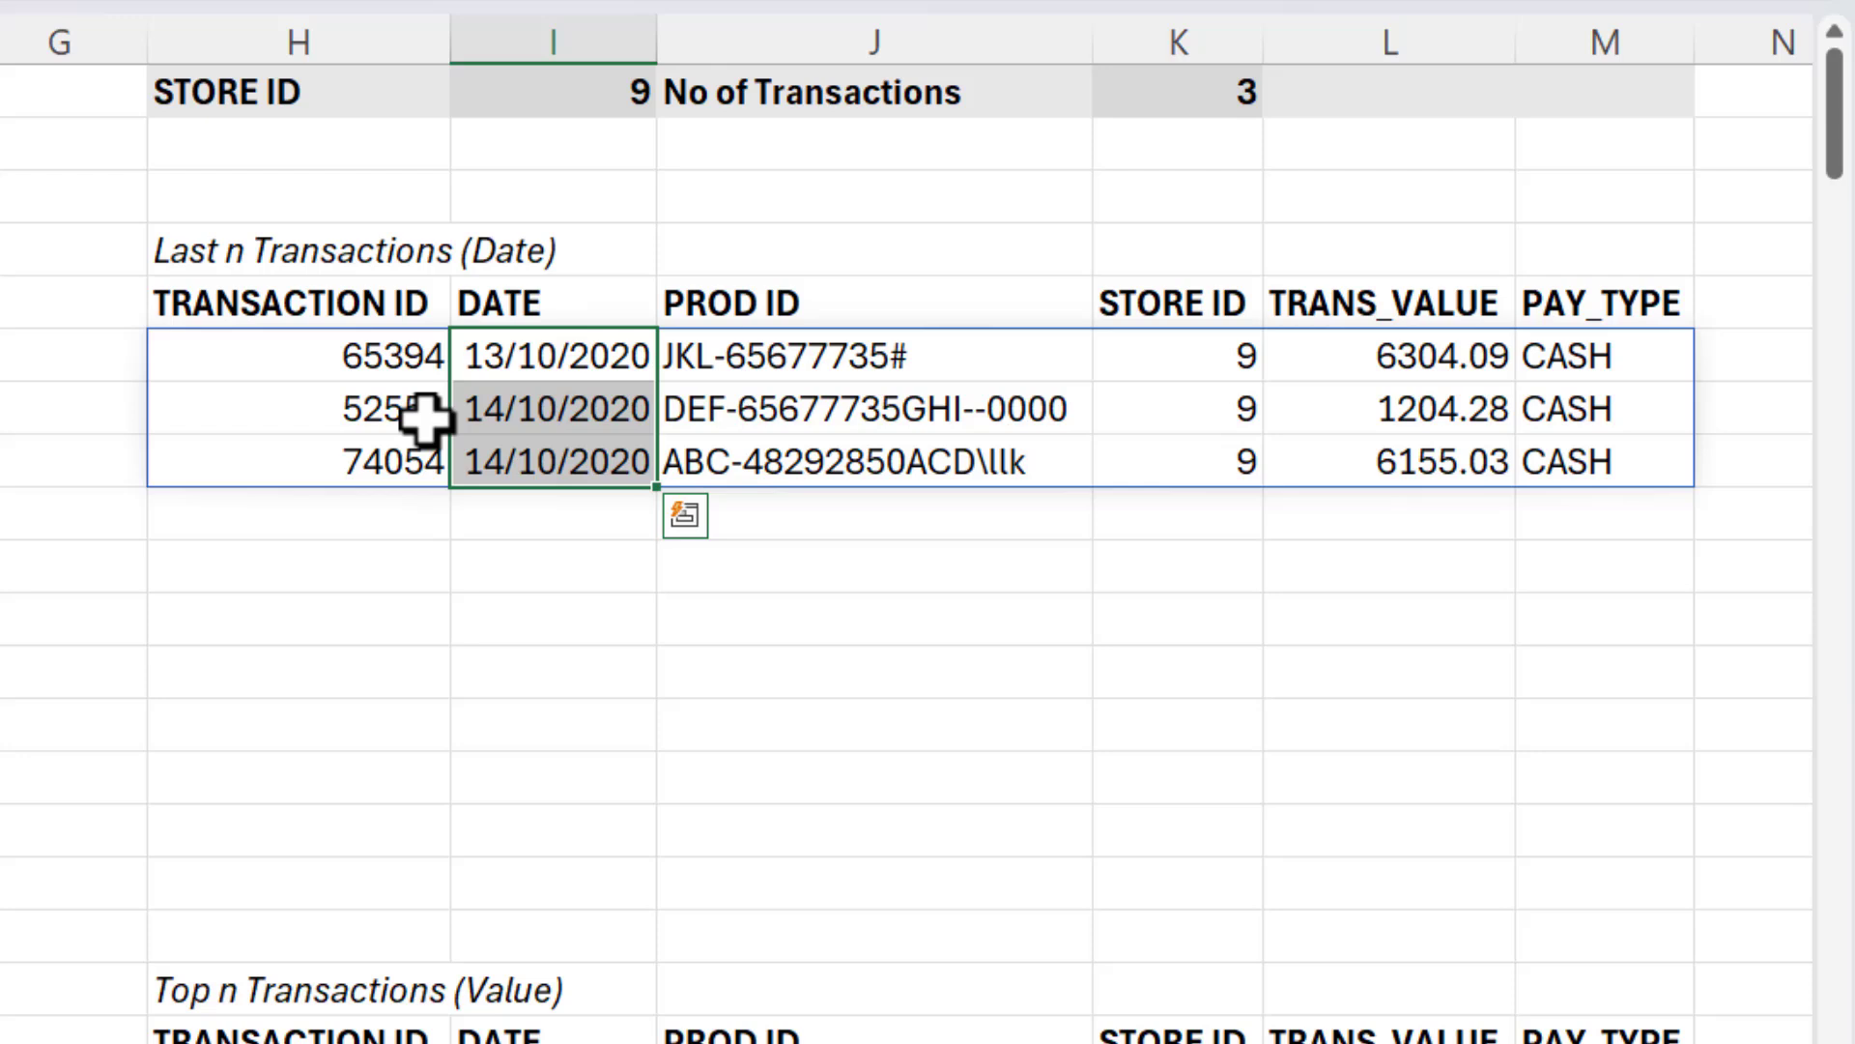
left_click(373, 357)
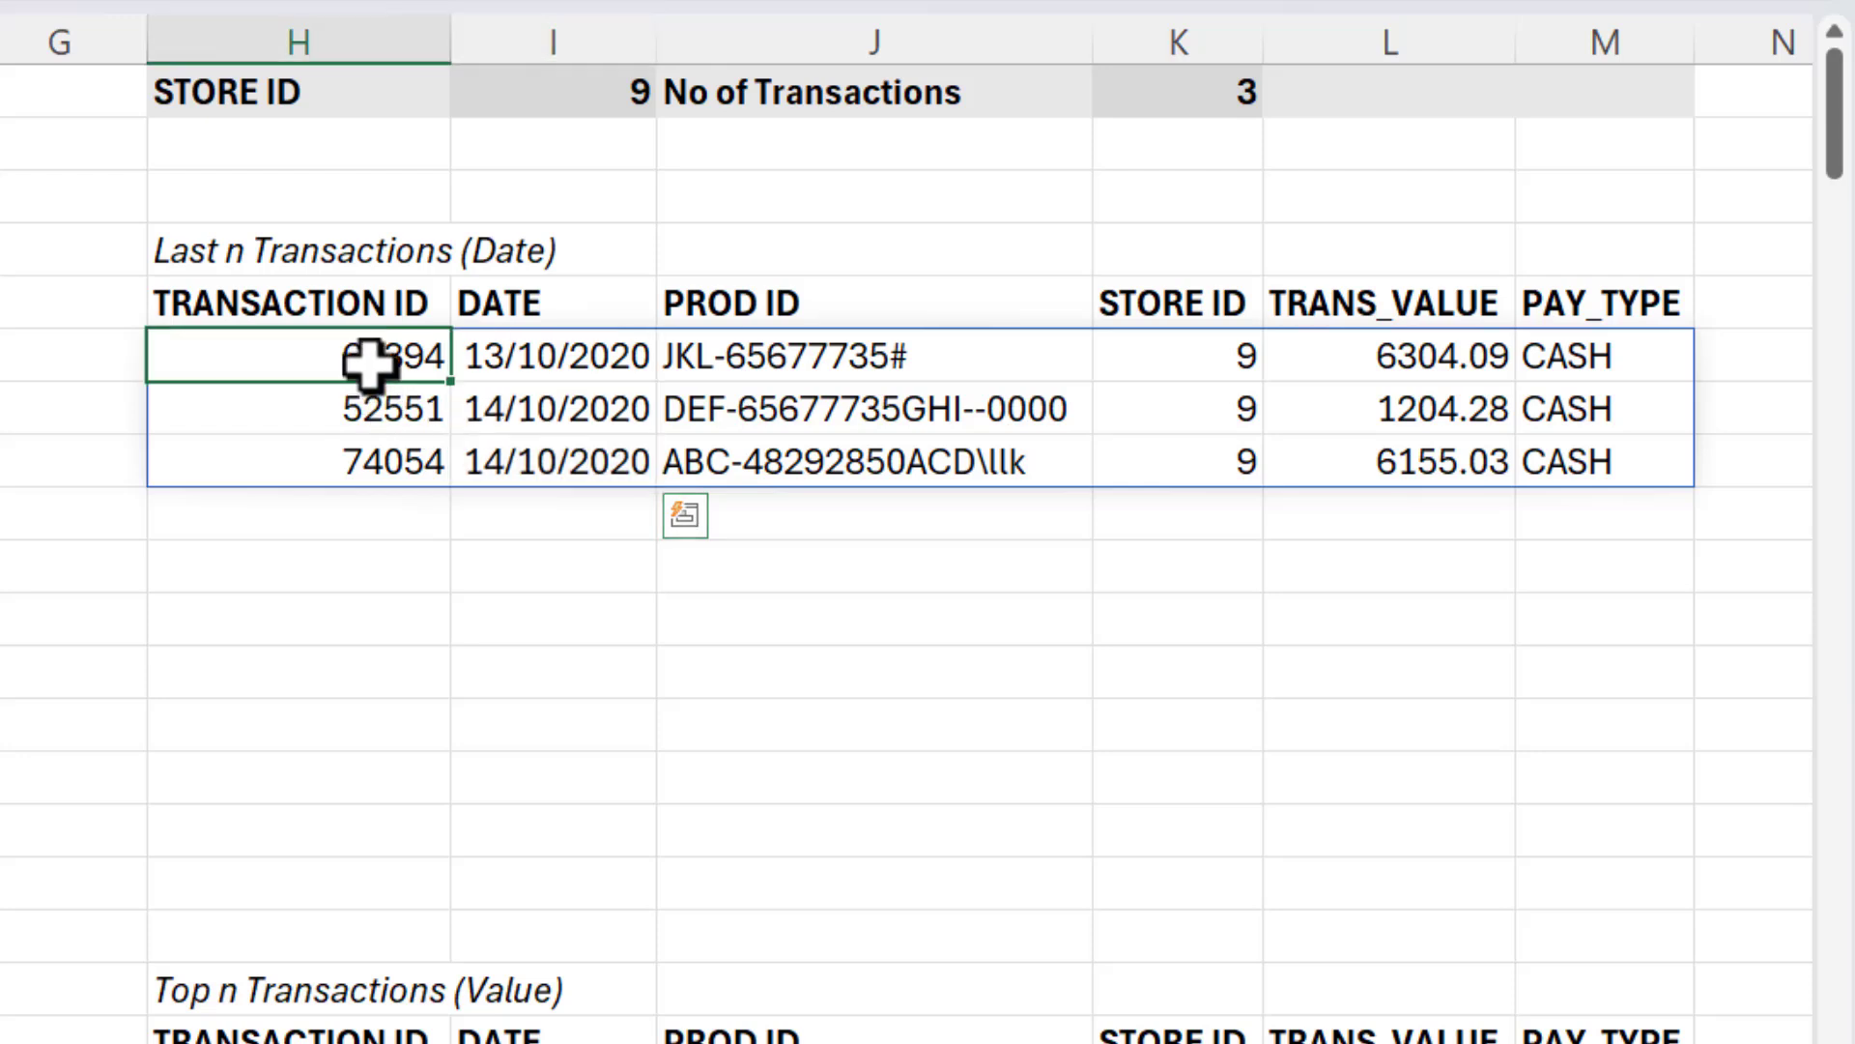
double_click(367, 356)
left_click(1177, 356)
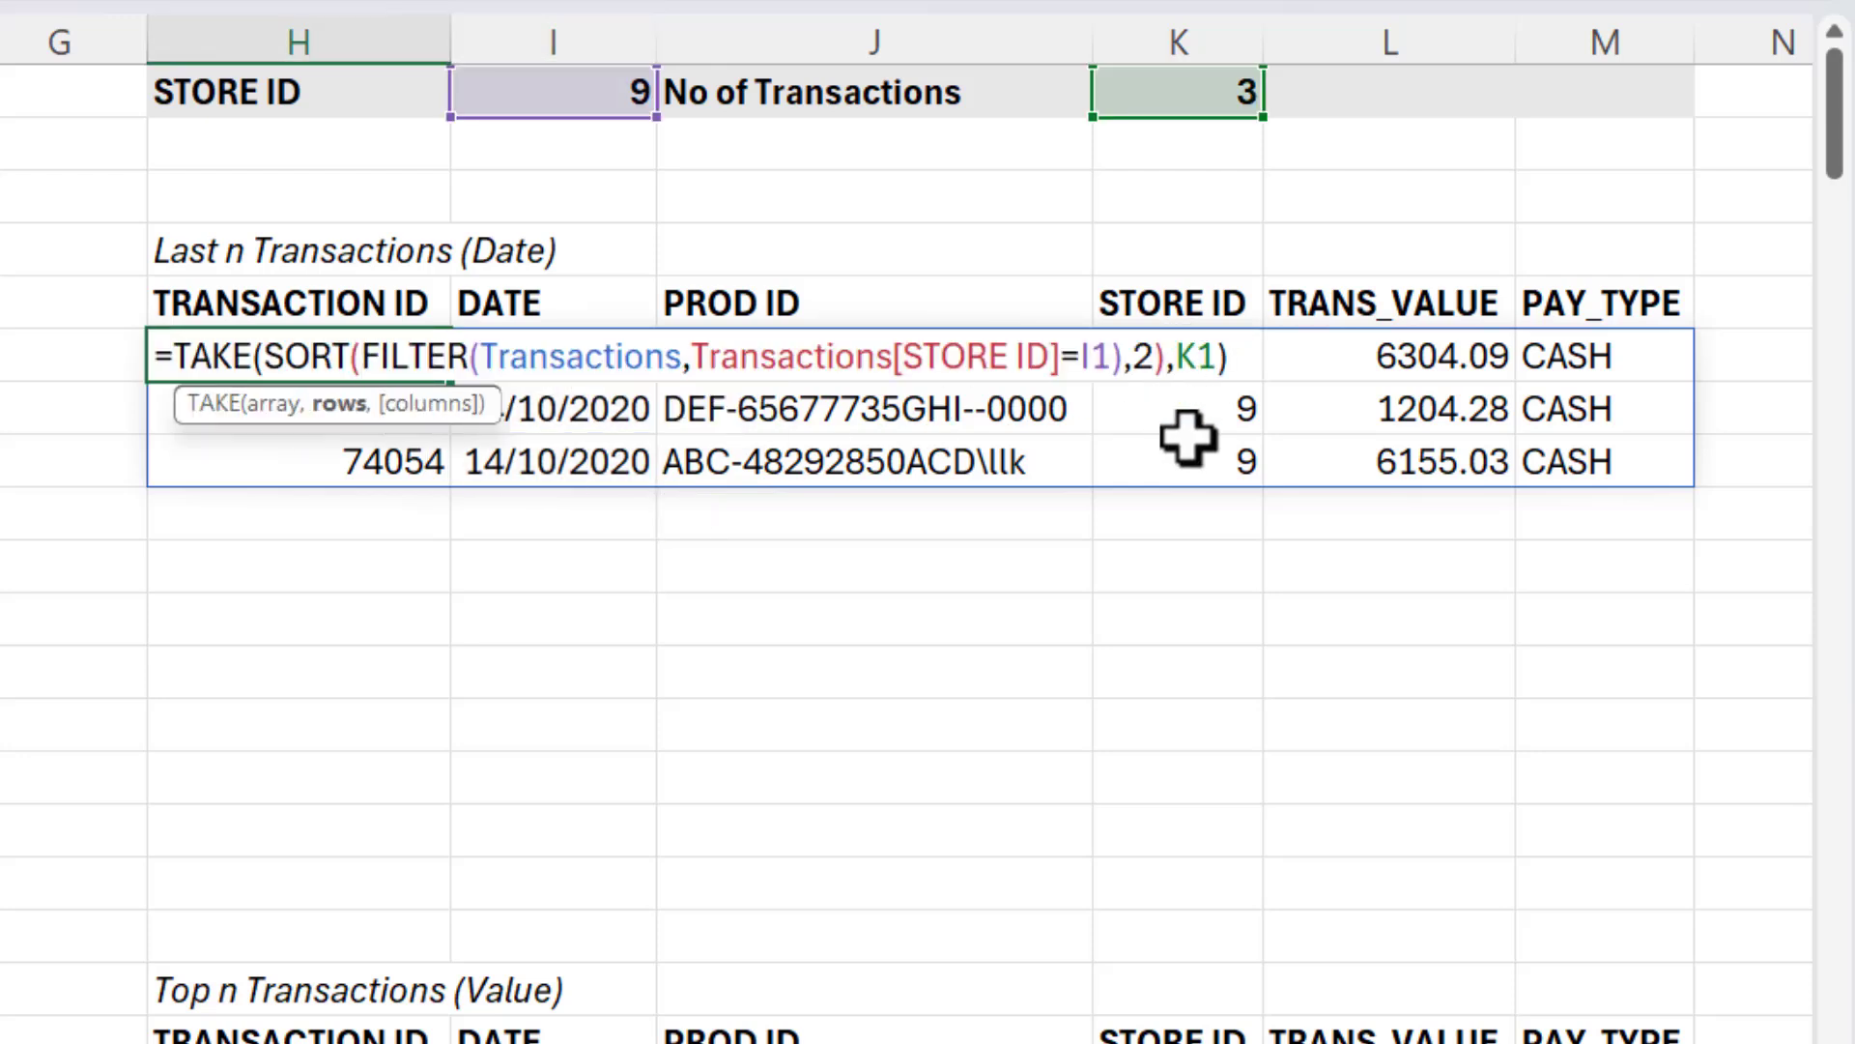
type("-")
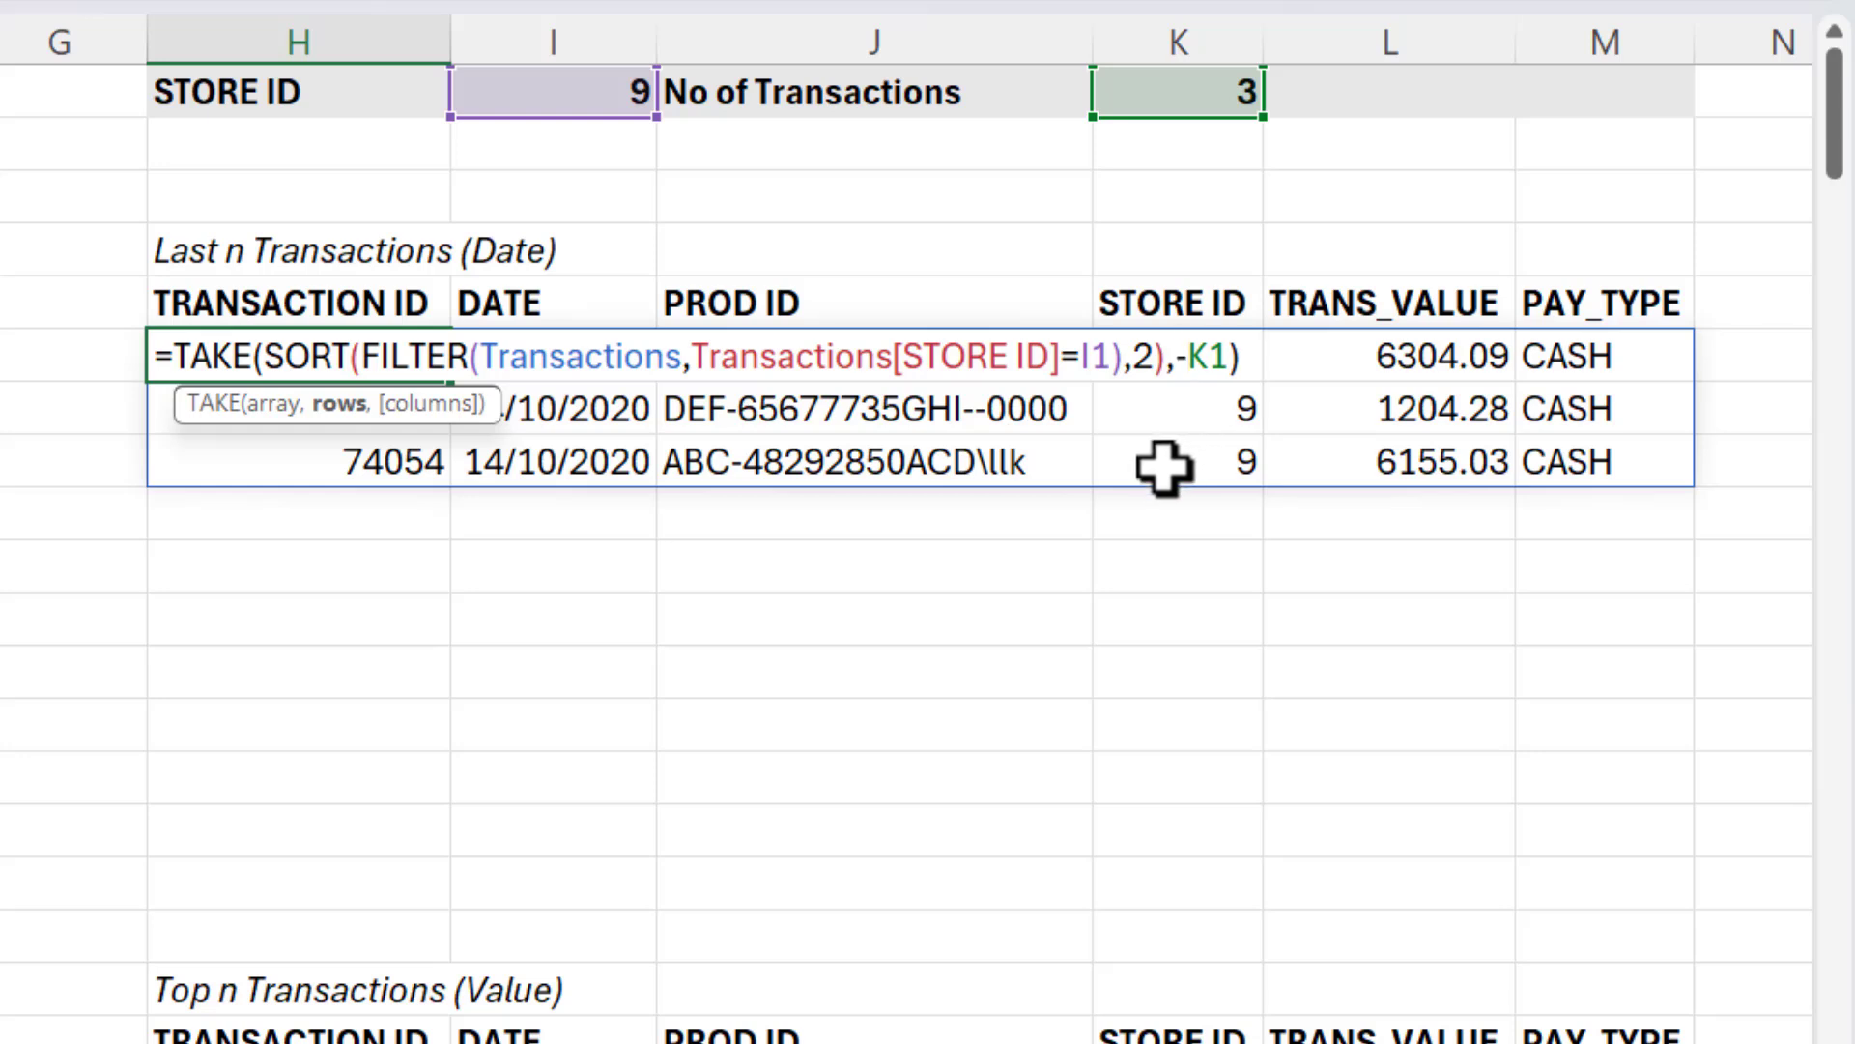
key("Return")
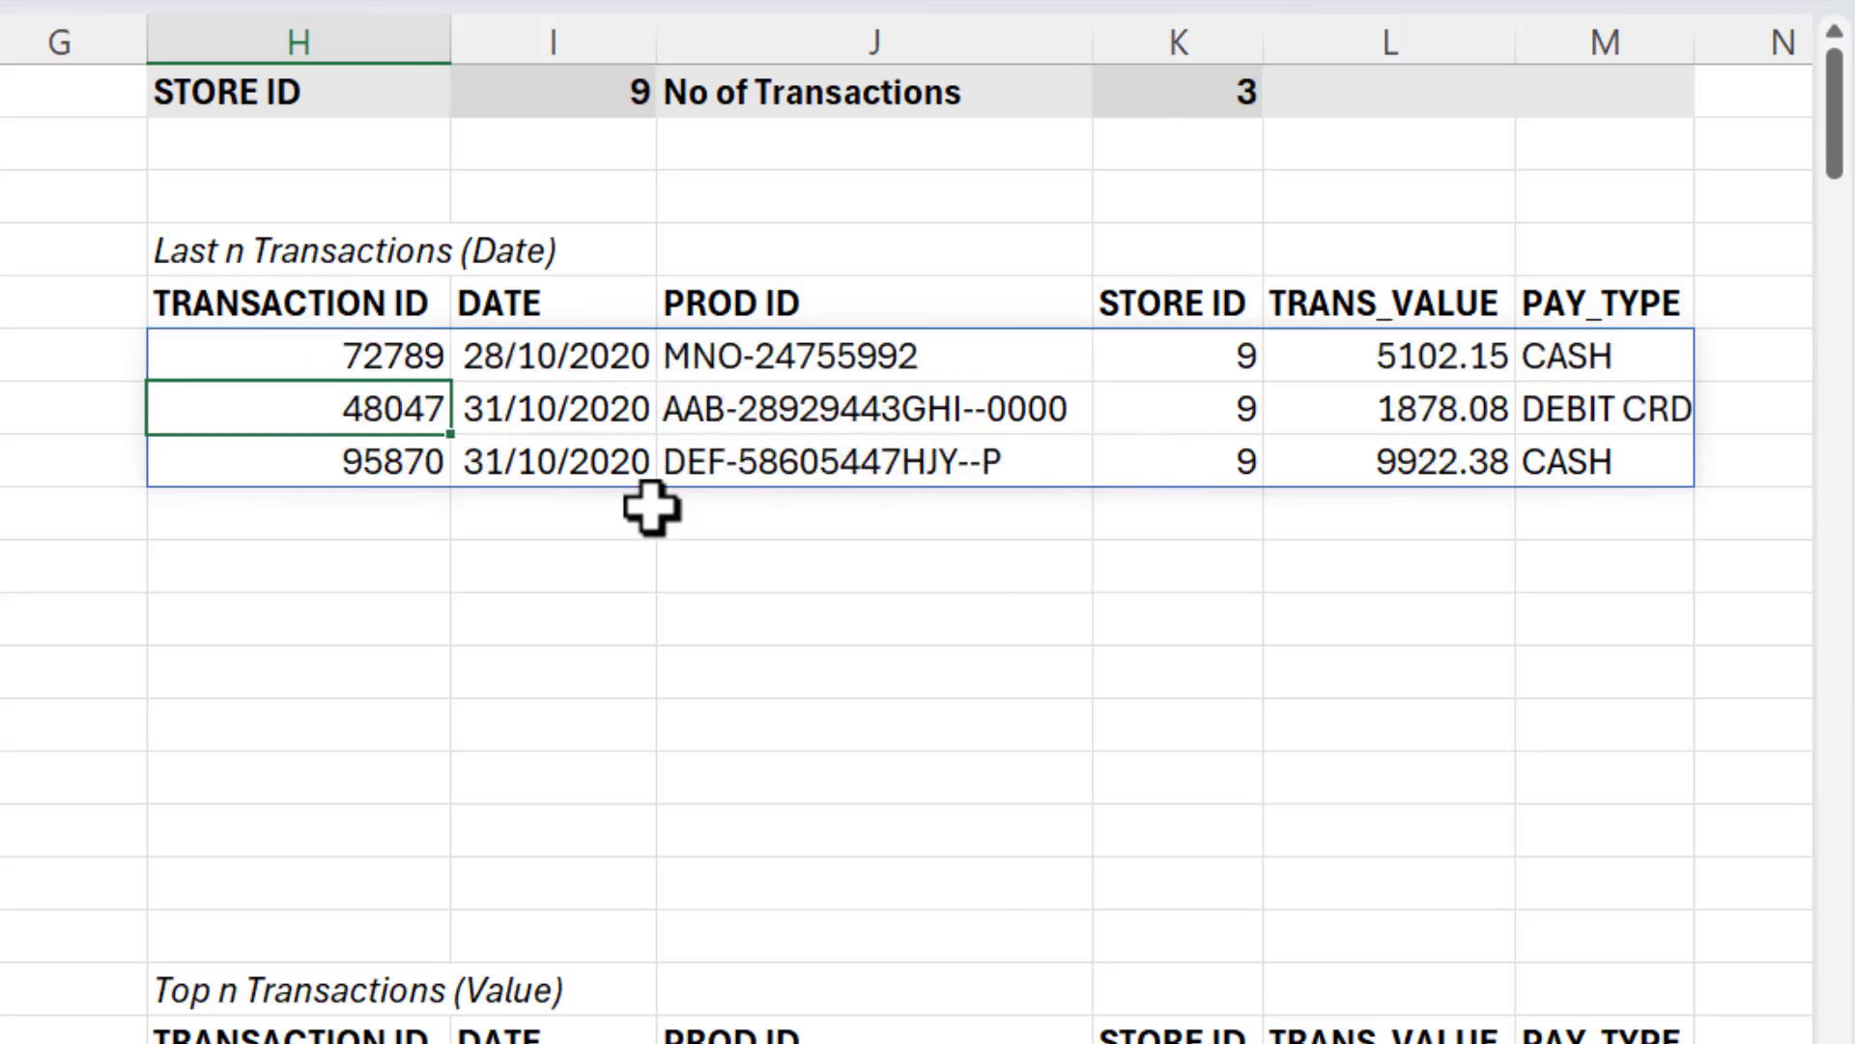
scroll(456, 858, "down", 2)
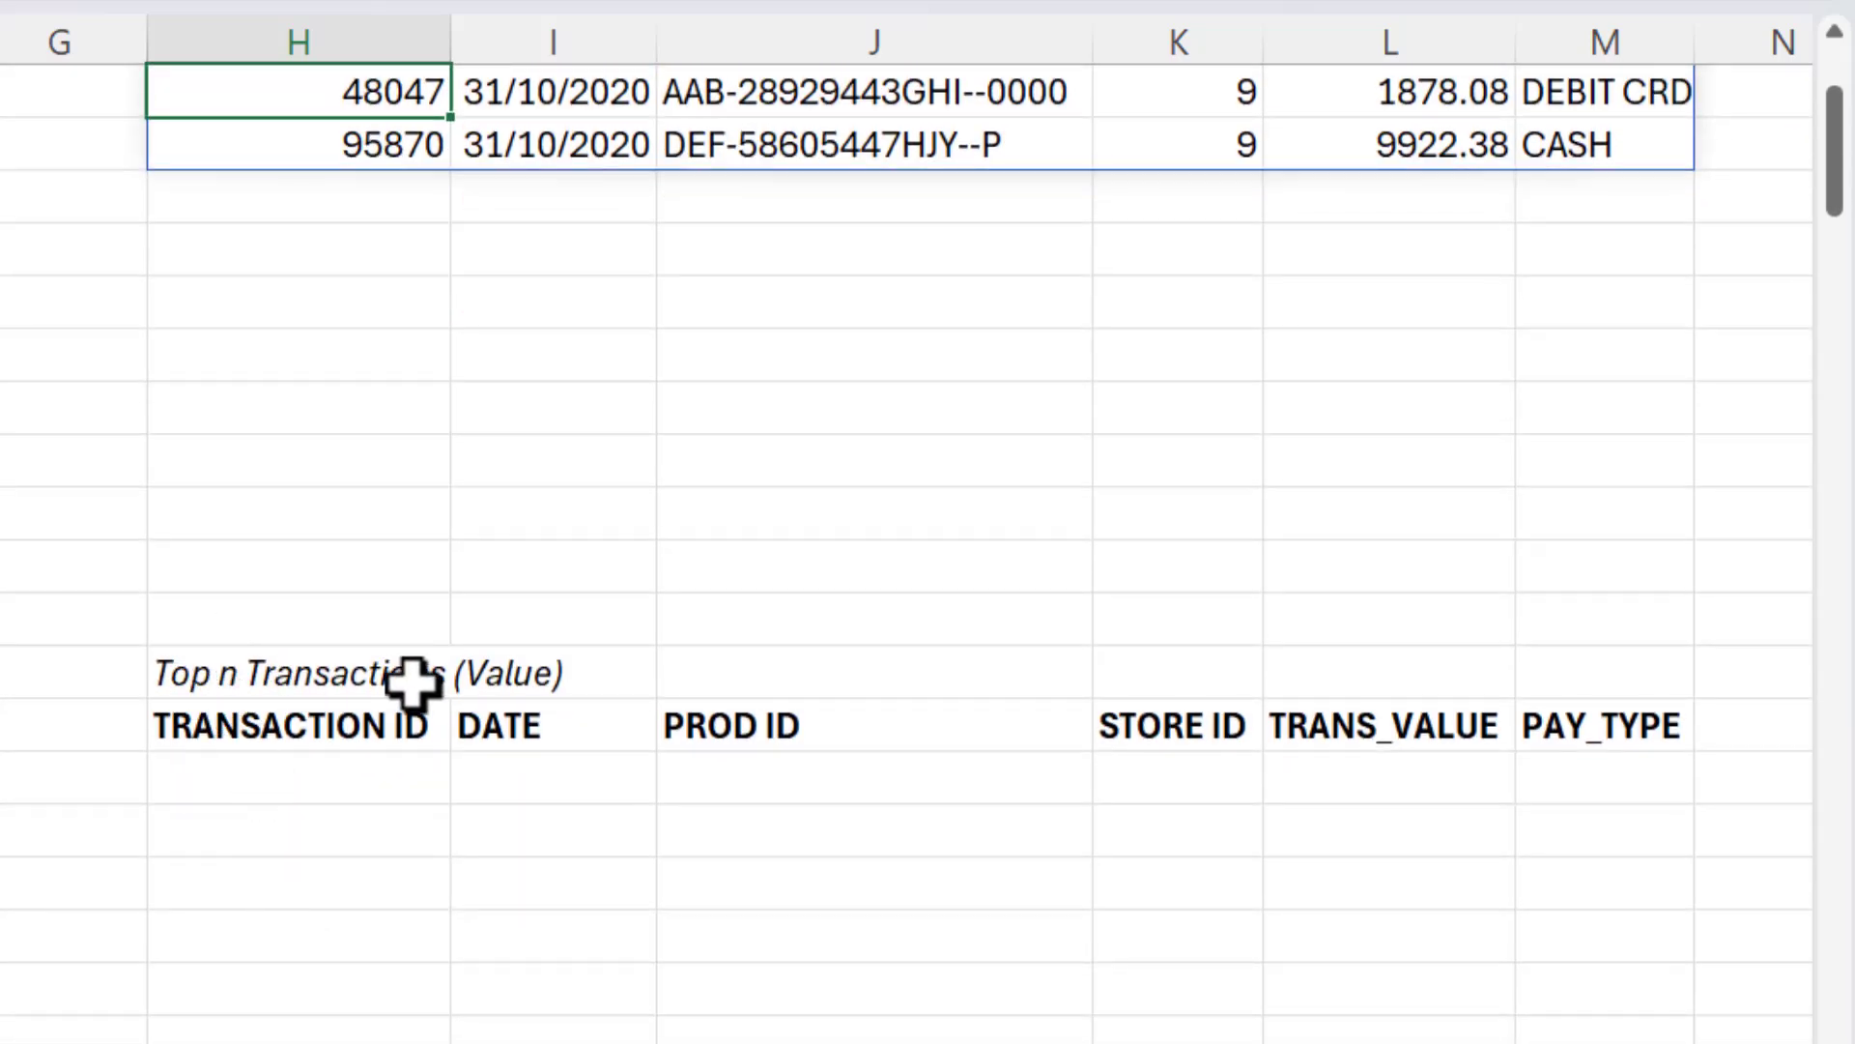
Enter =FILTER(Transactions,Transactions[STORE ID]=I1) in H20 to list all nine store 9 transactions
left_click(259, 780)
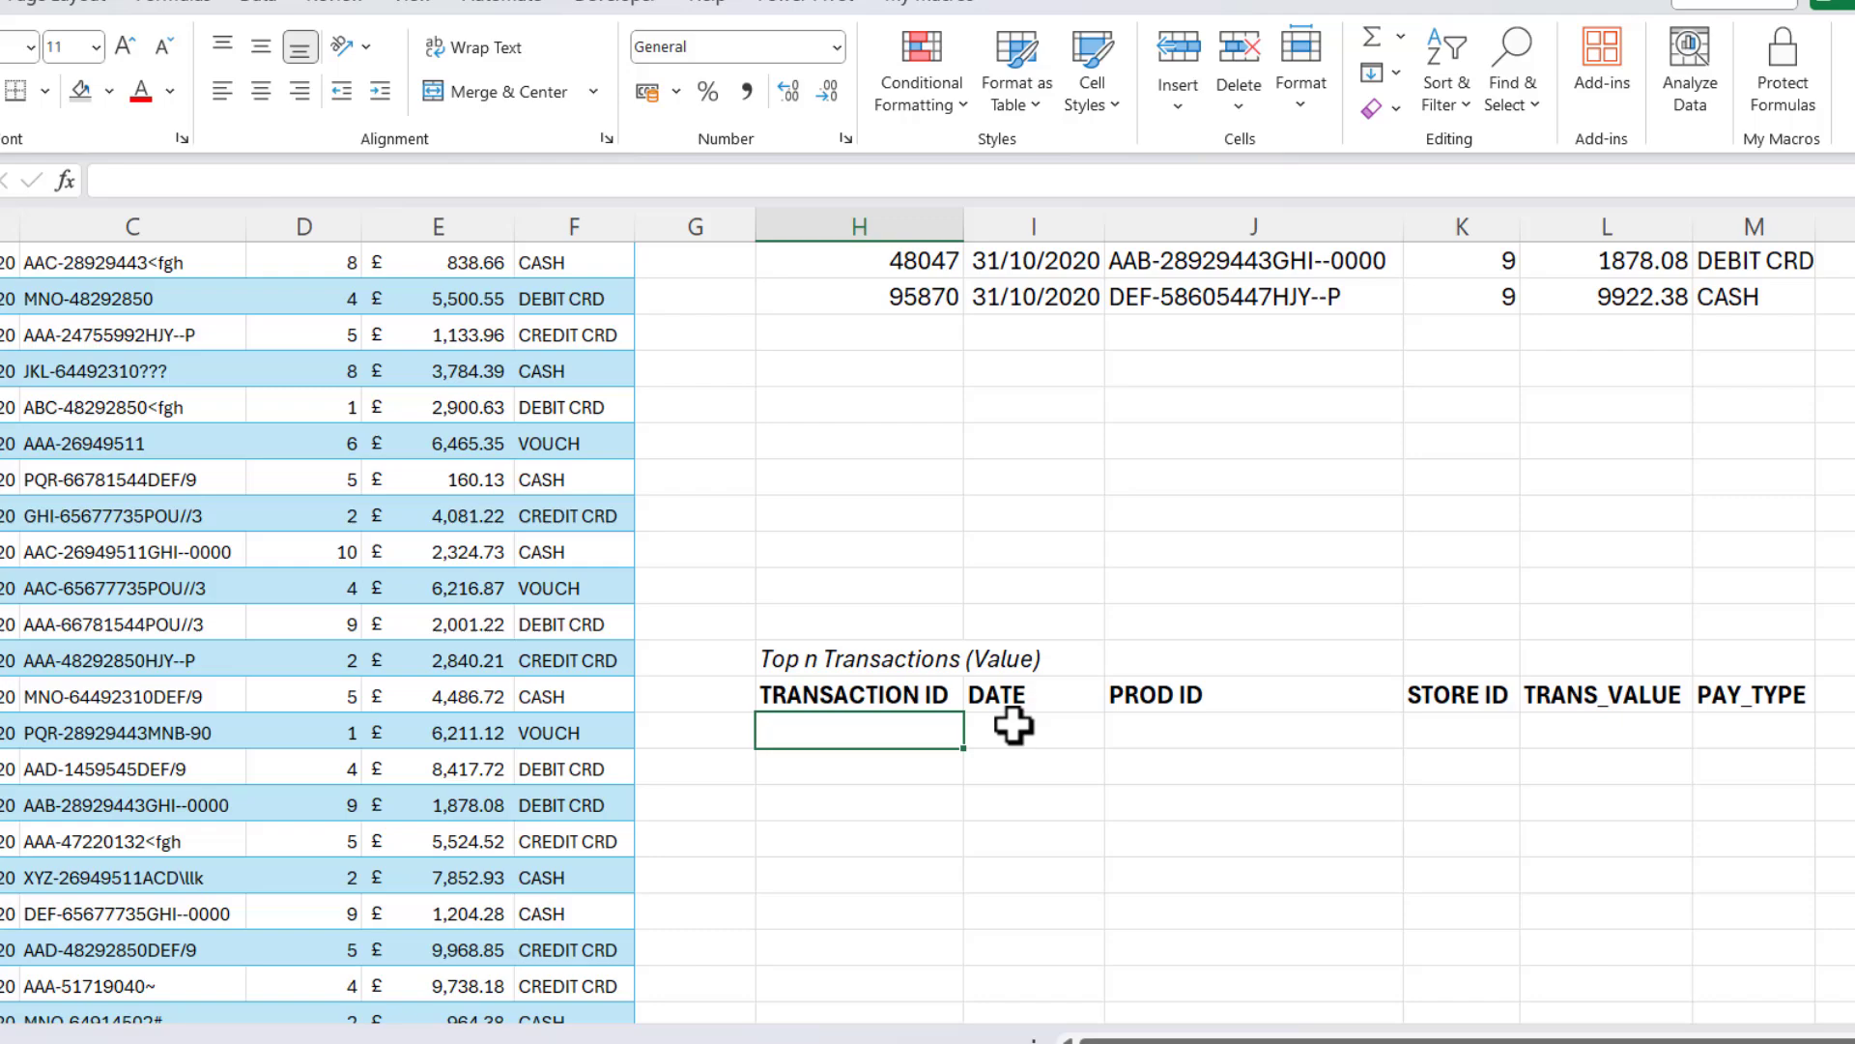
type("=FIL")
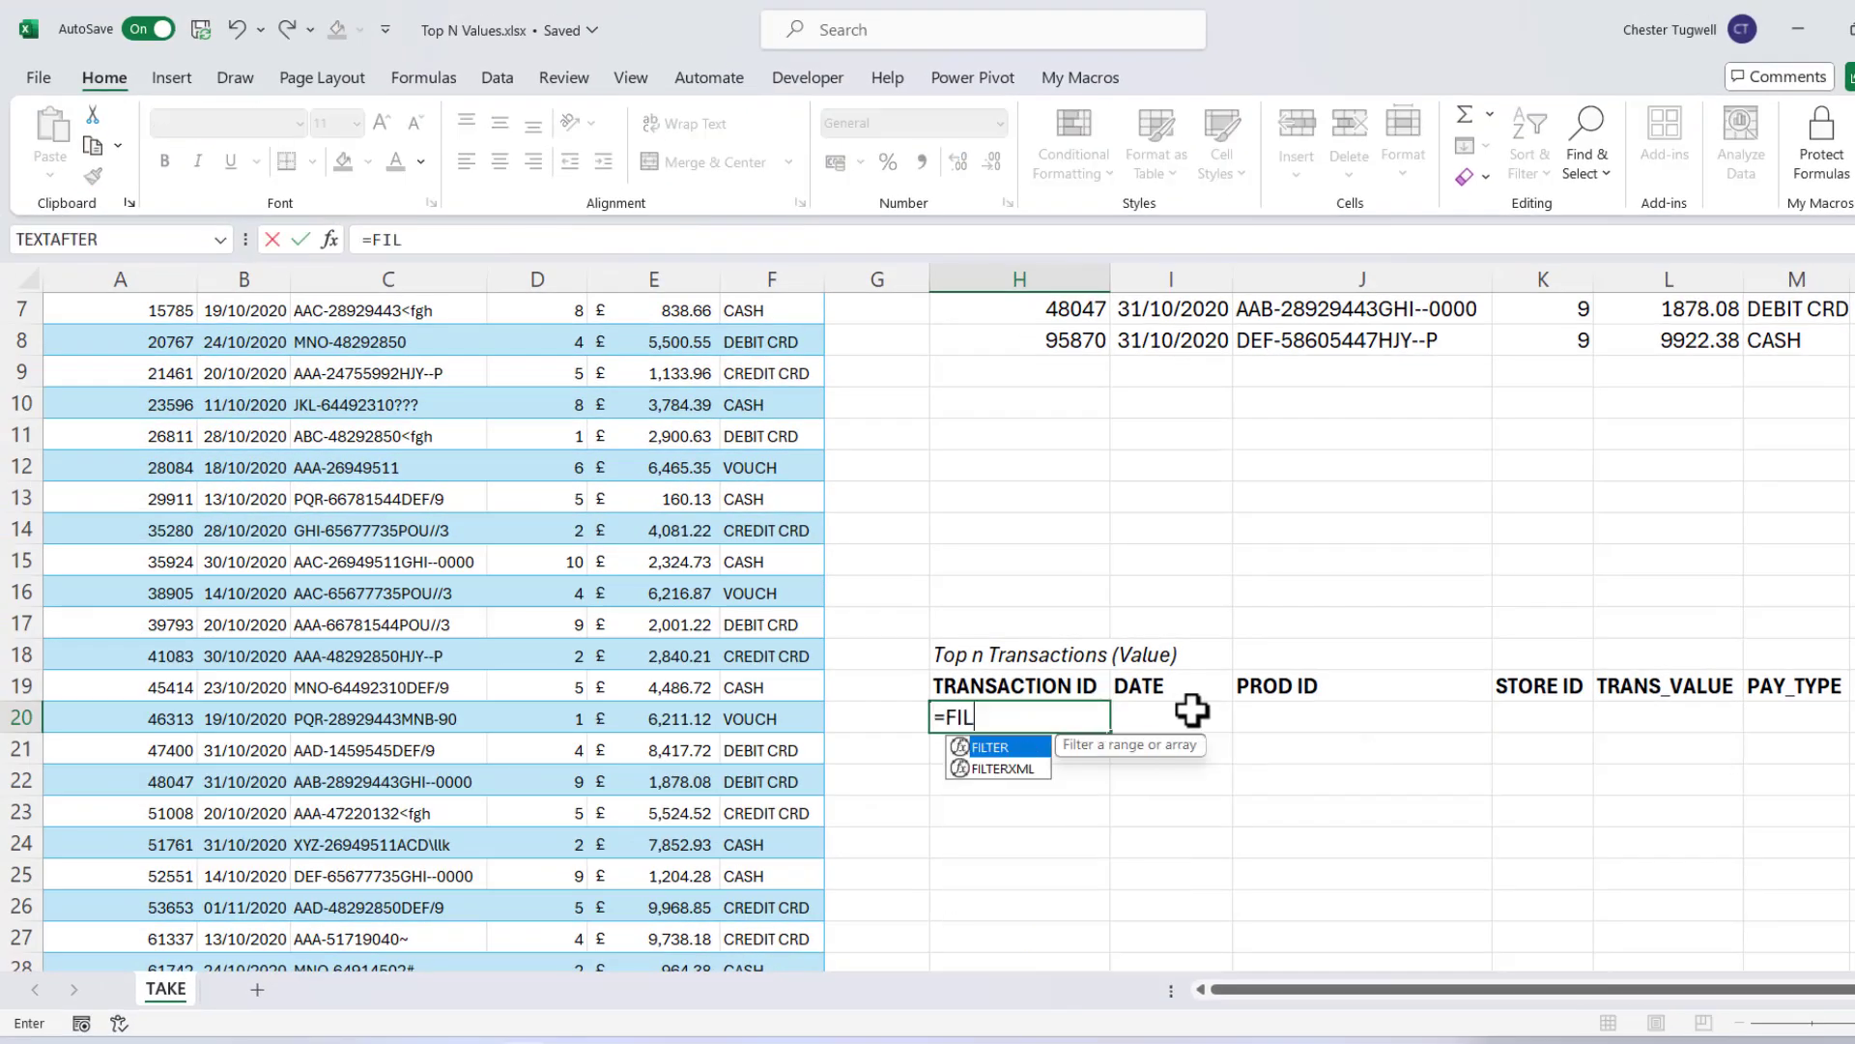
type("TER(")
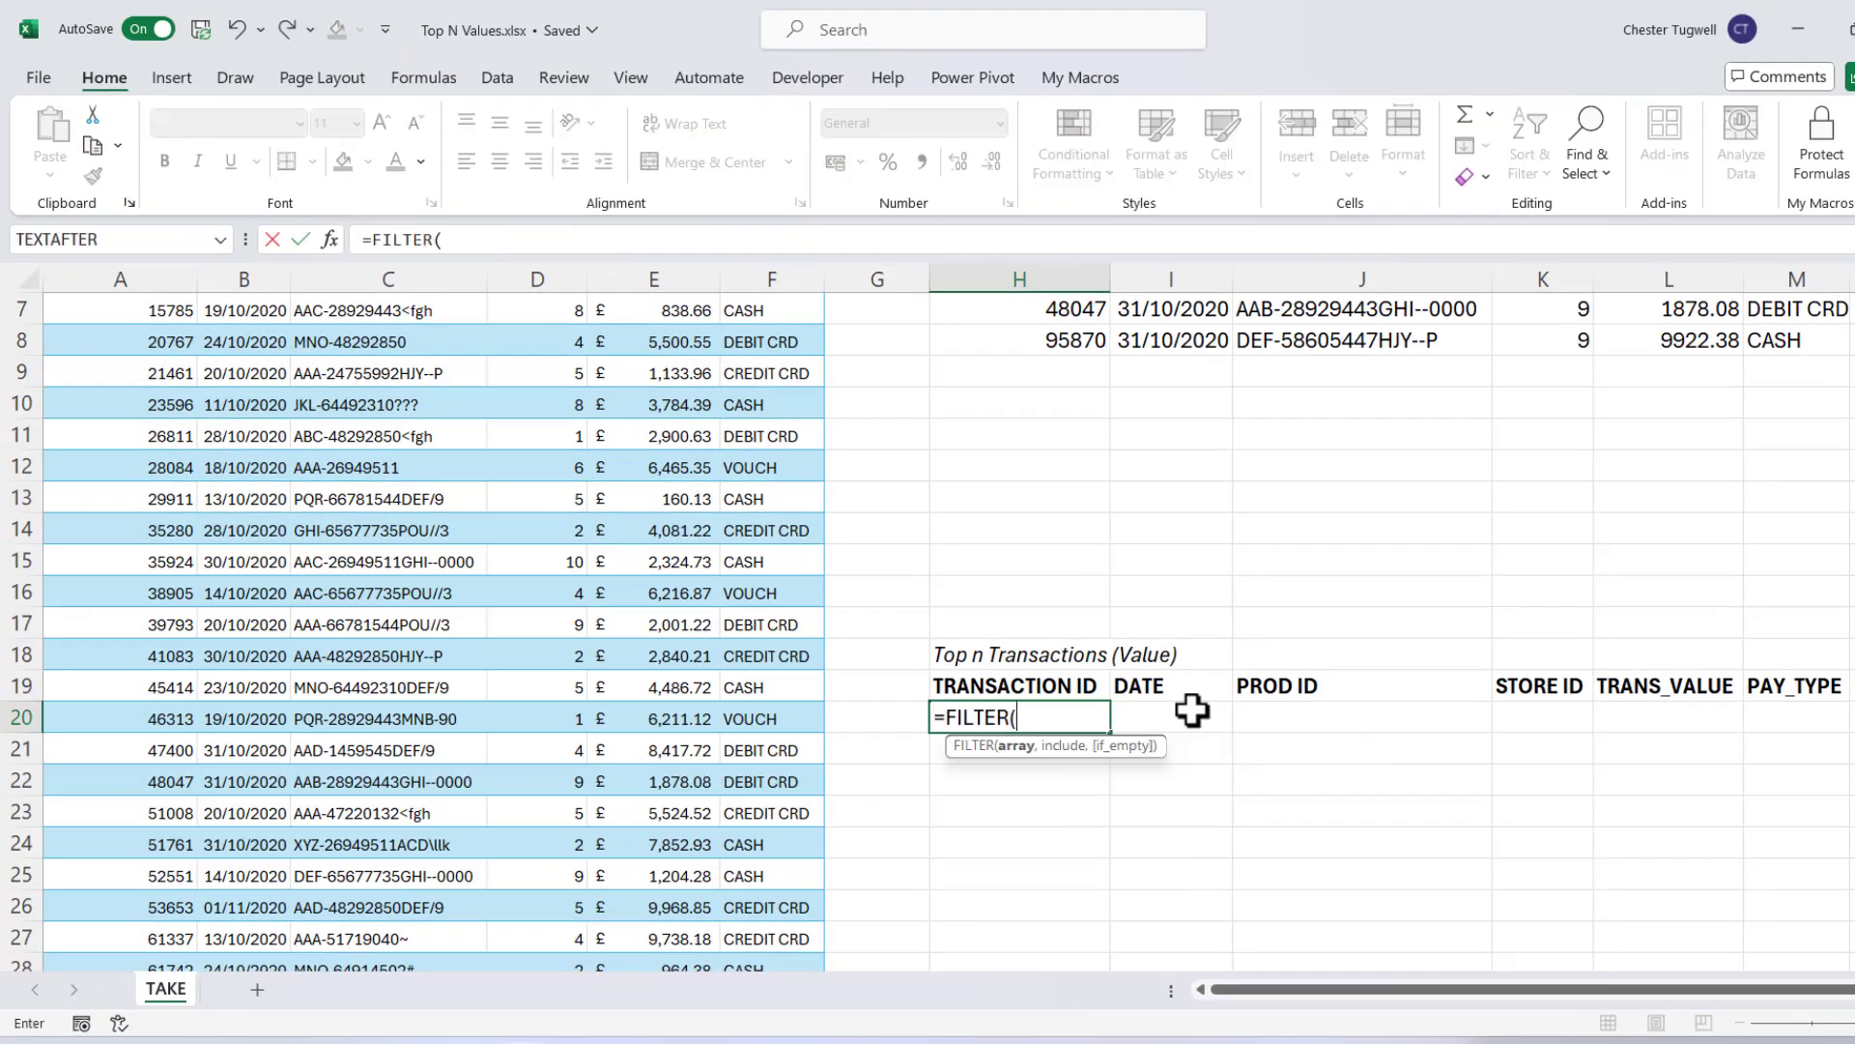
scroll(161, 377, "up", 2)
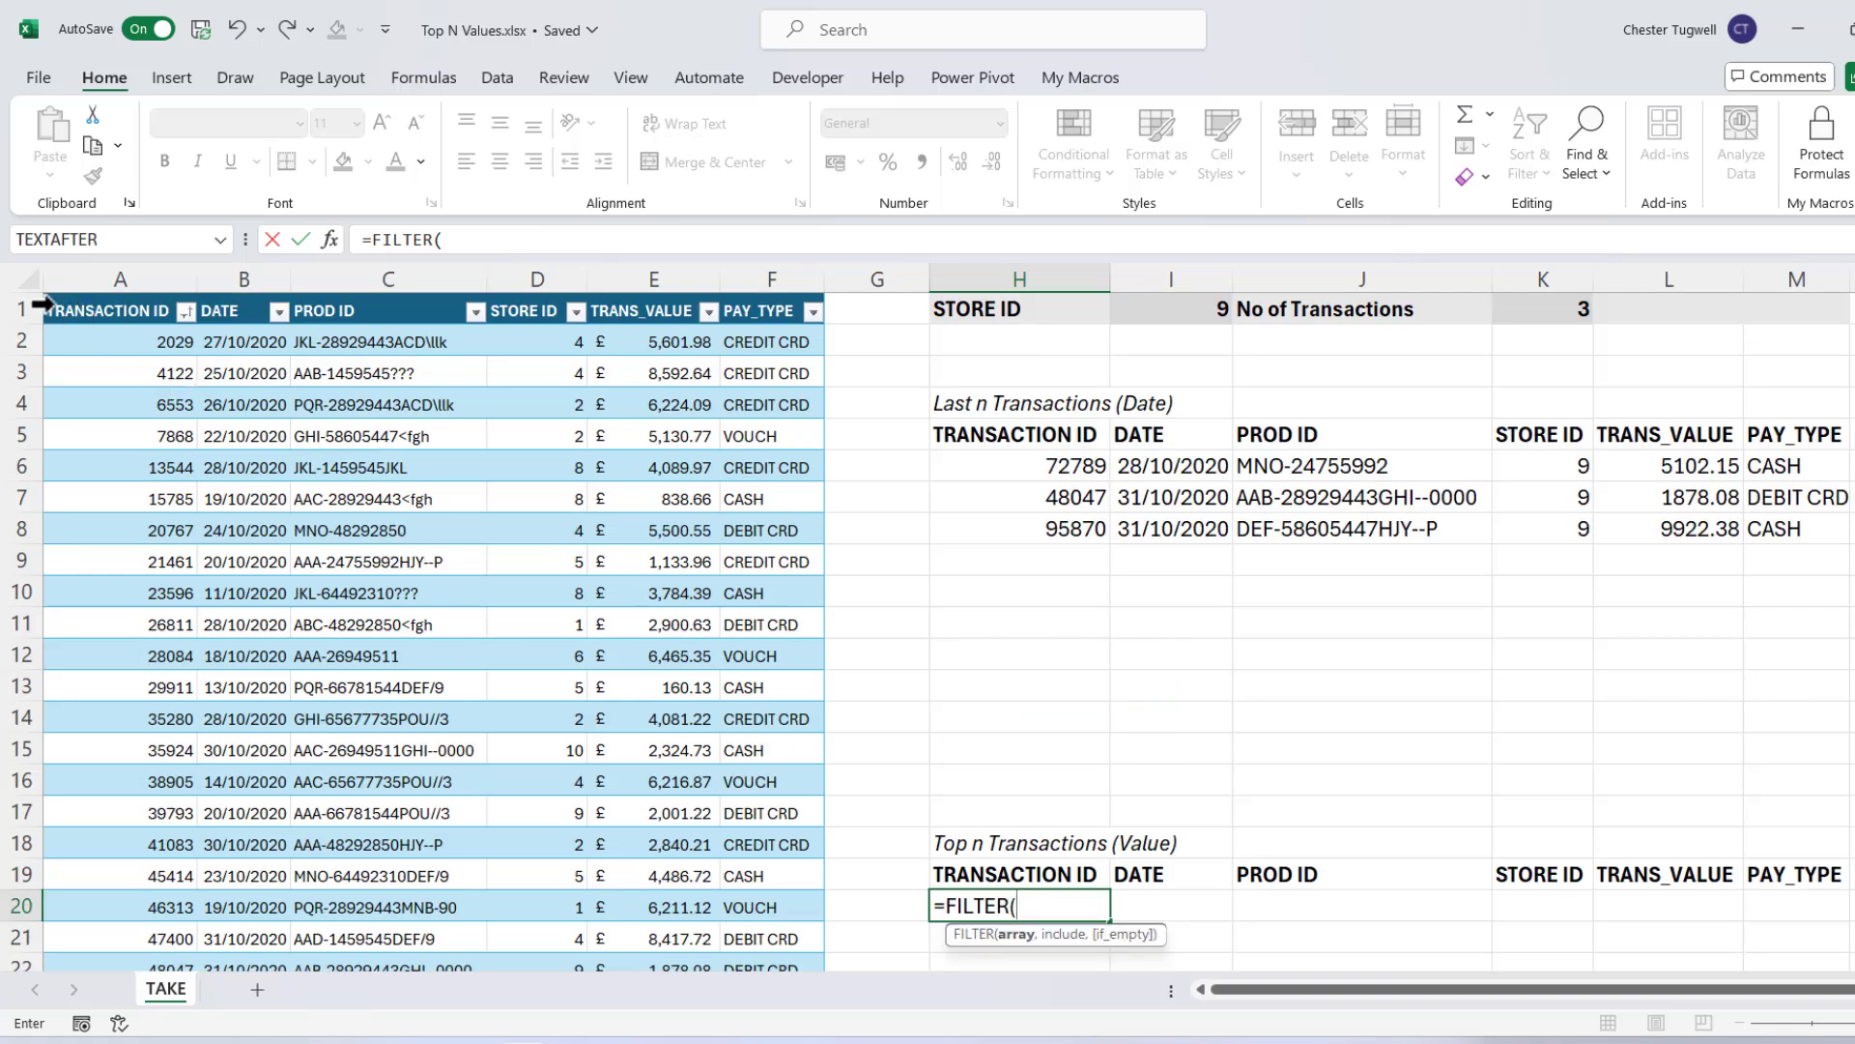
left_click(30, 280)
type(",")
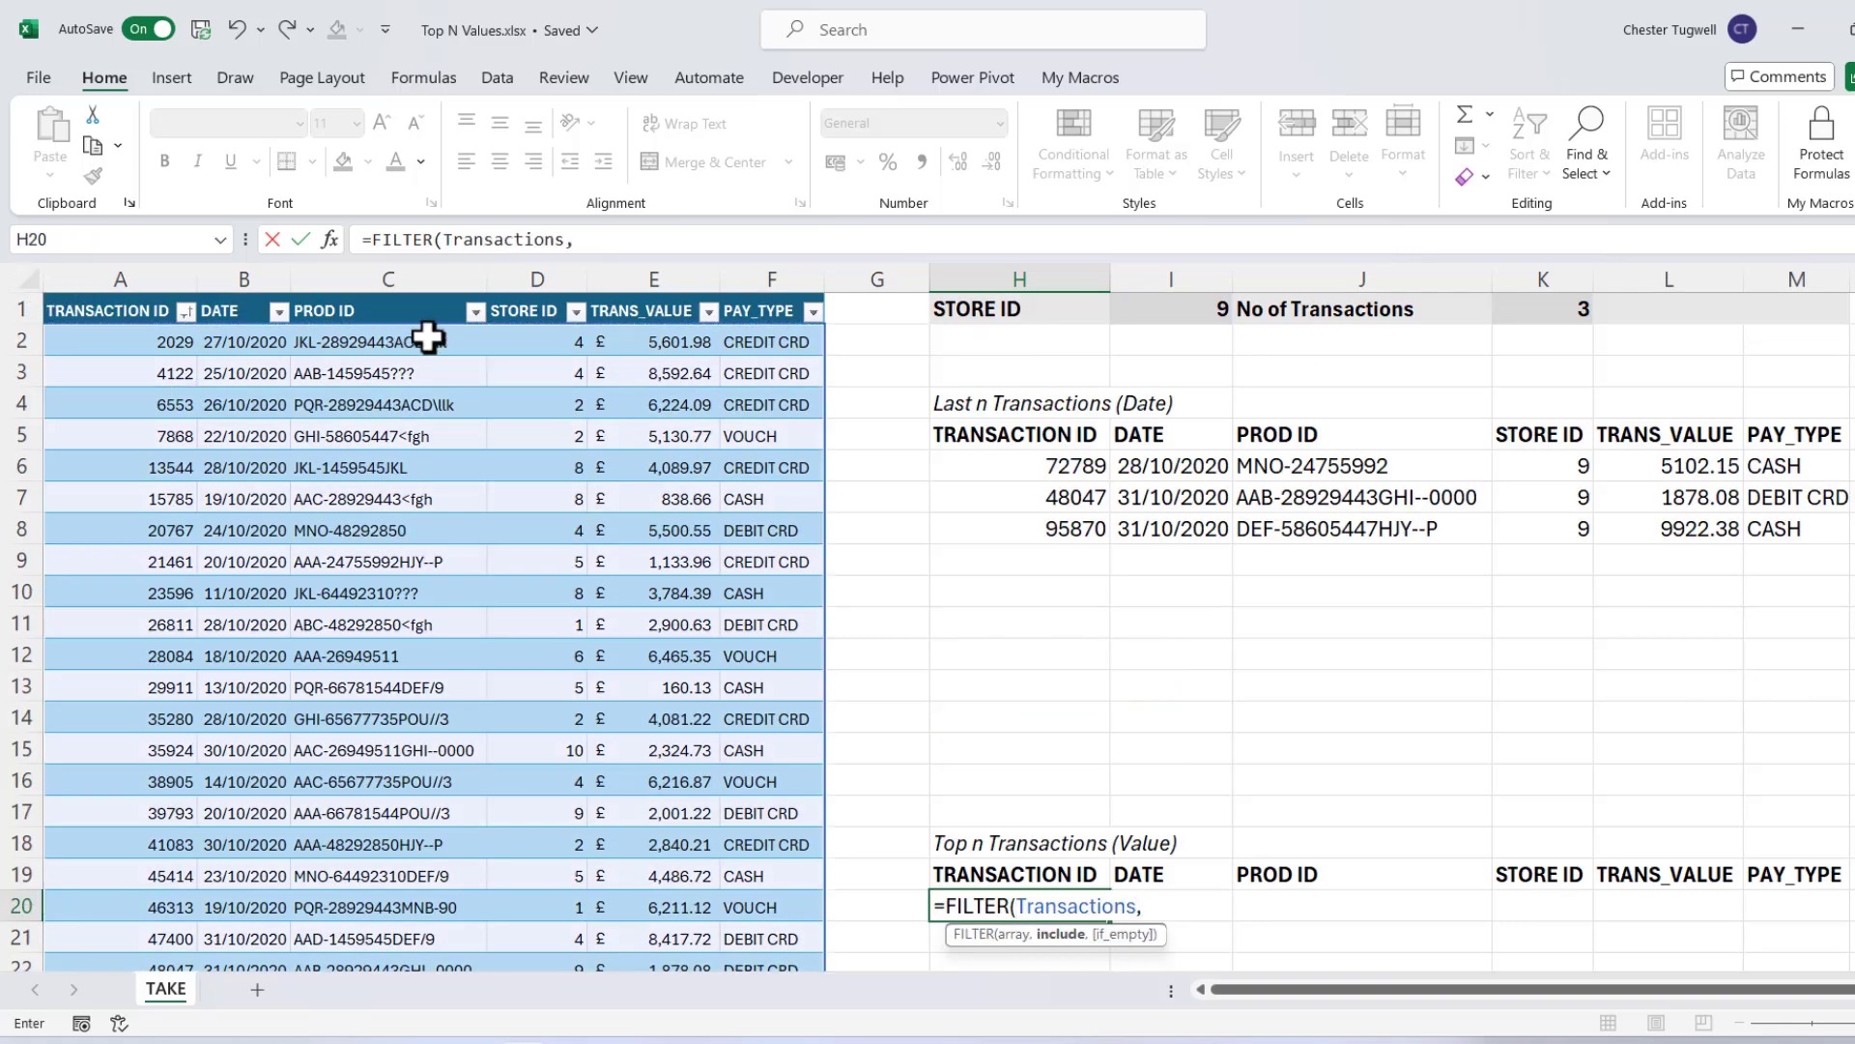
left_click(535, 288)
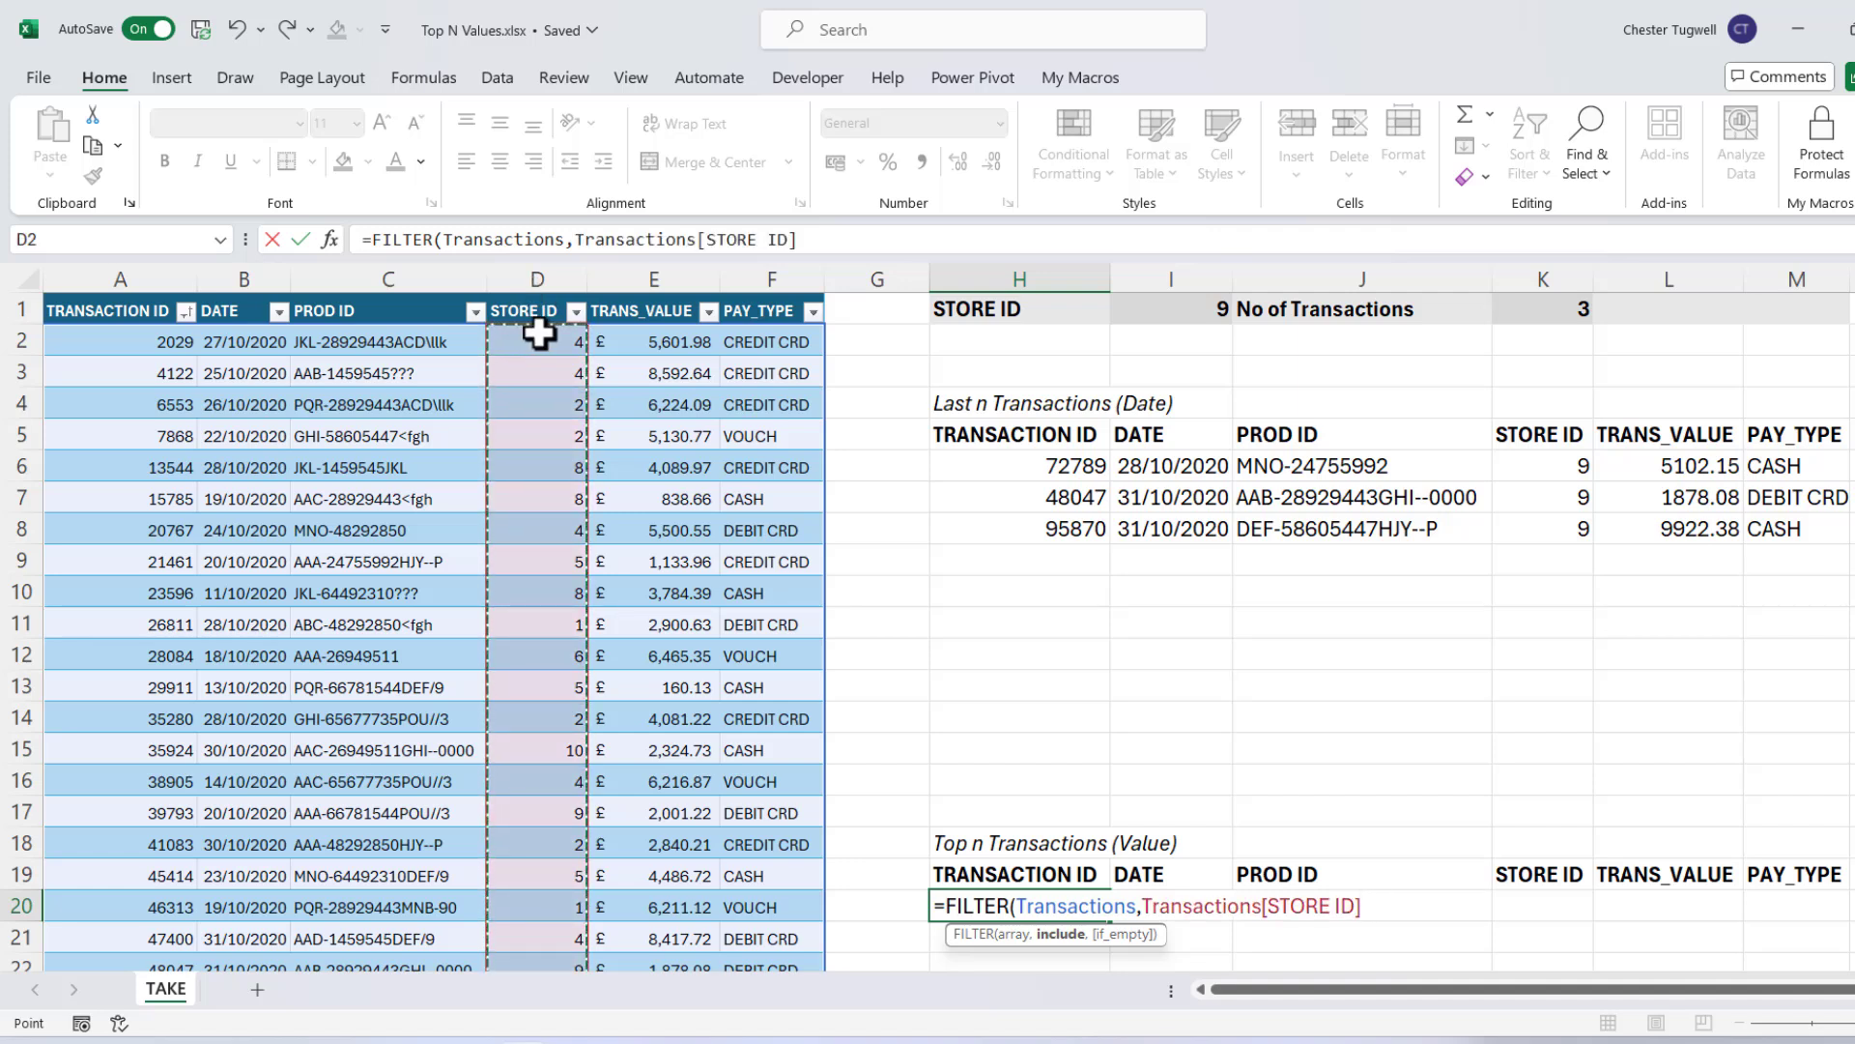
type("=")
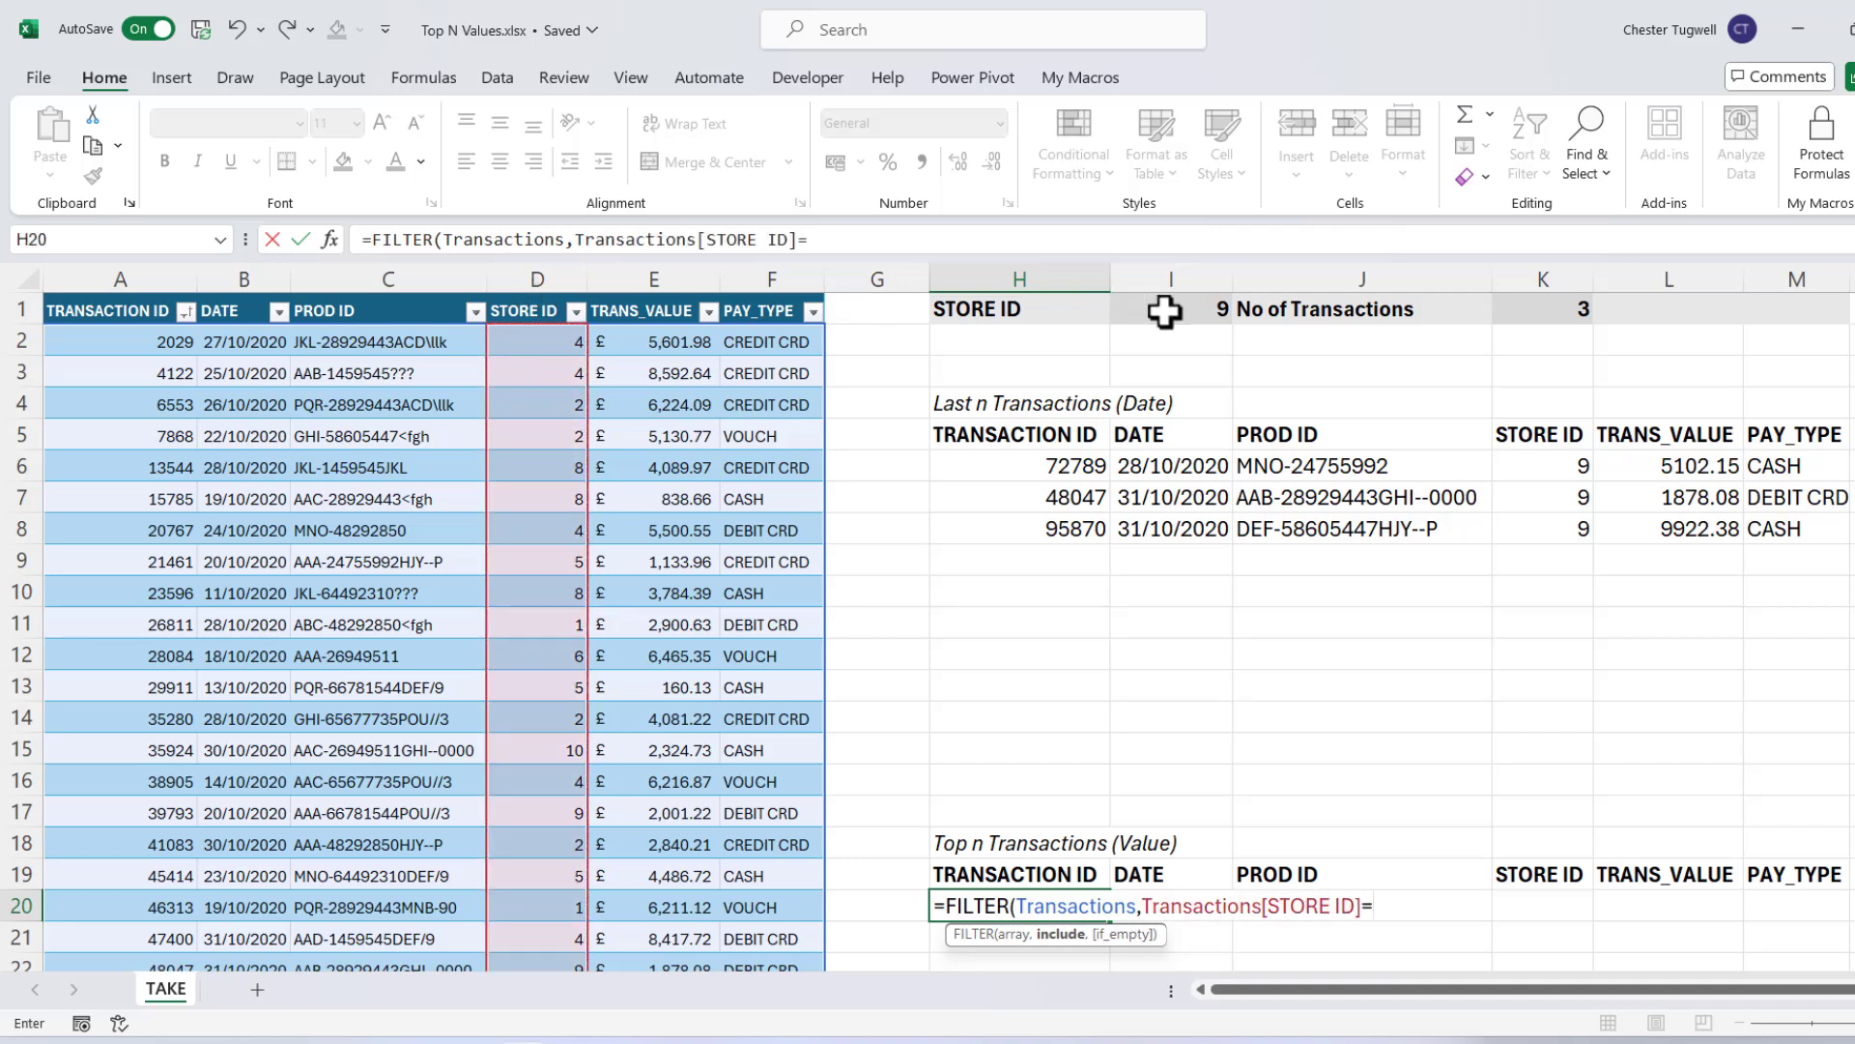
left_click(1164, 311)
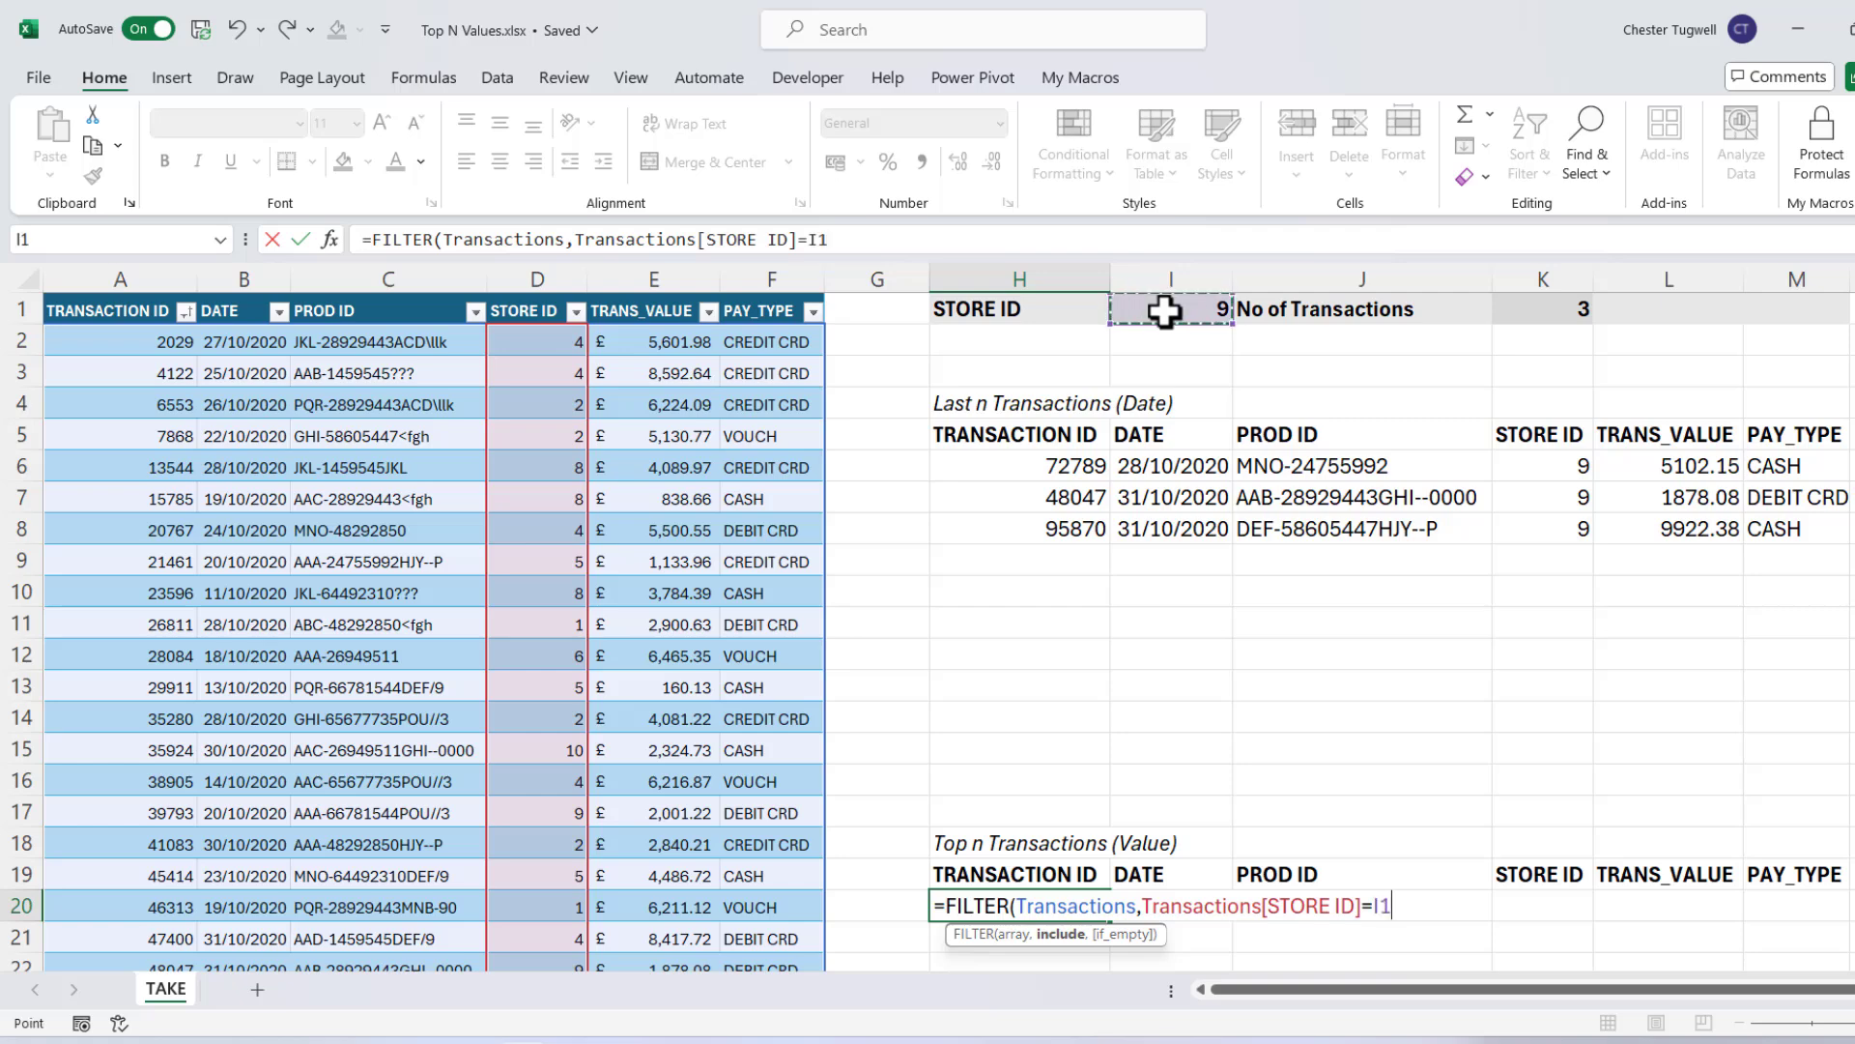
type(")")
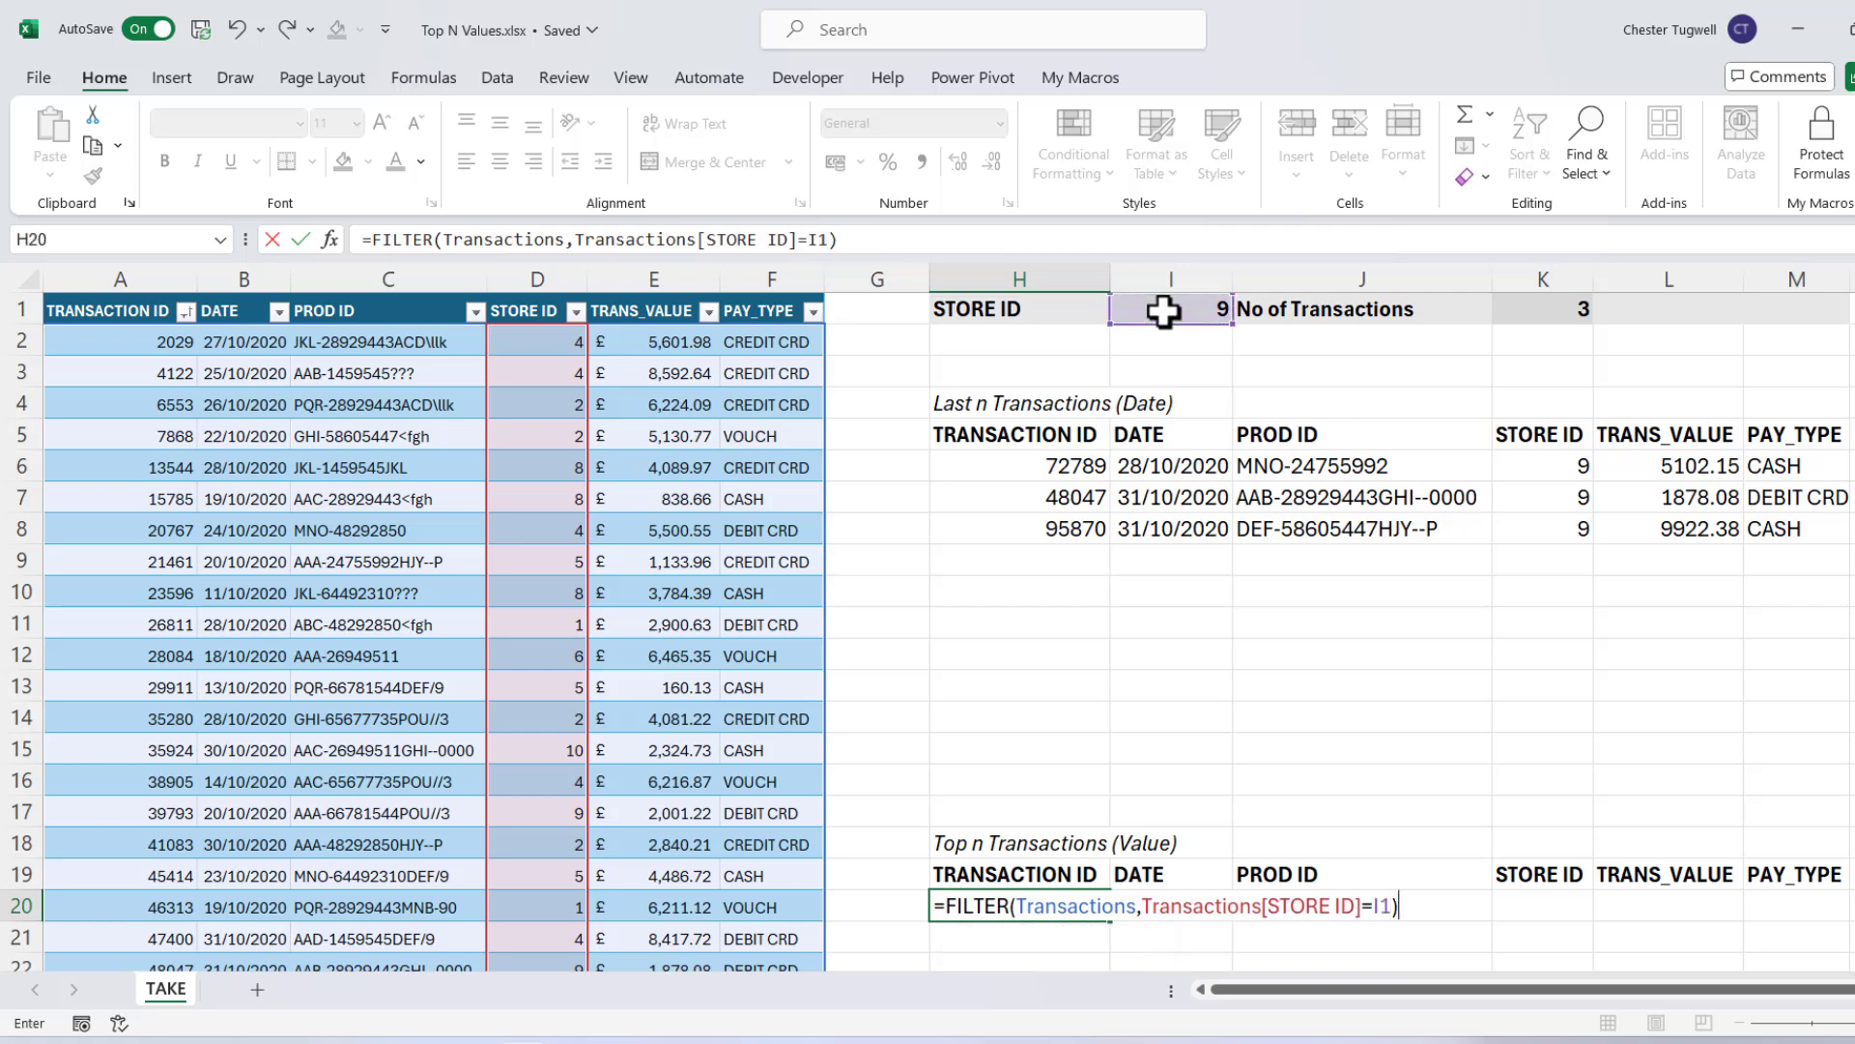
key("Return")
scroll(1752, 628, "down", 2)
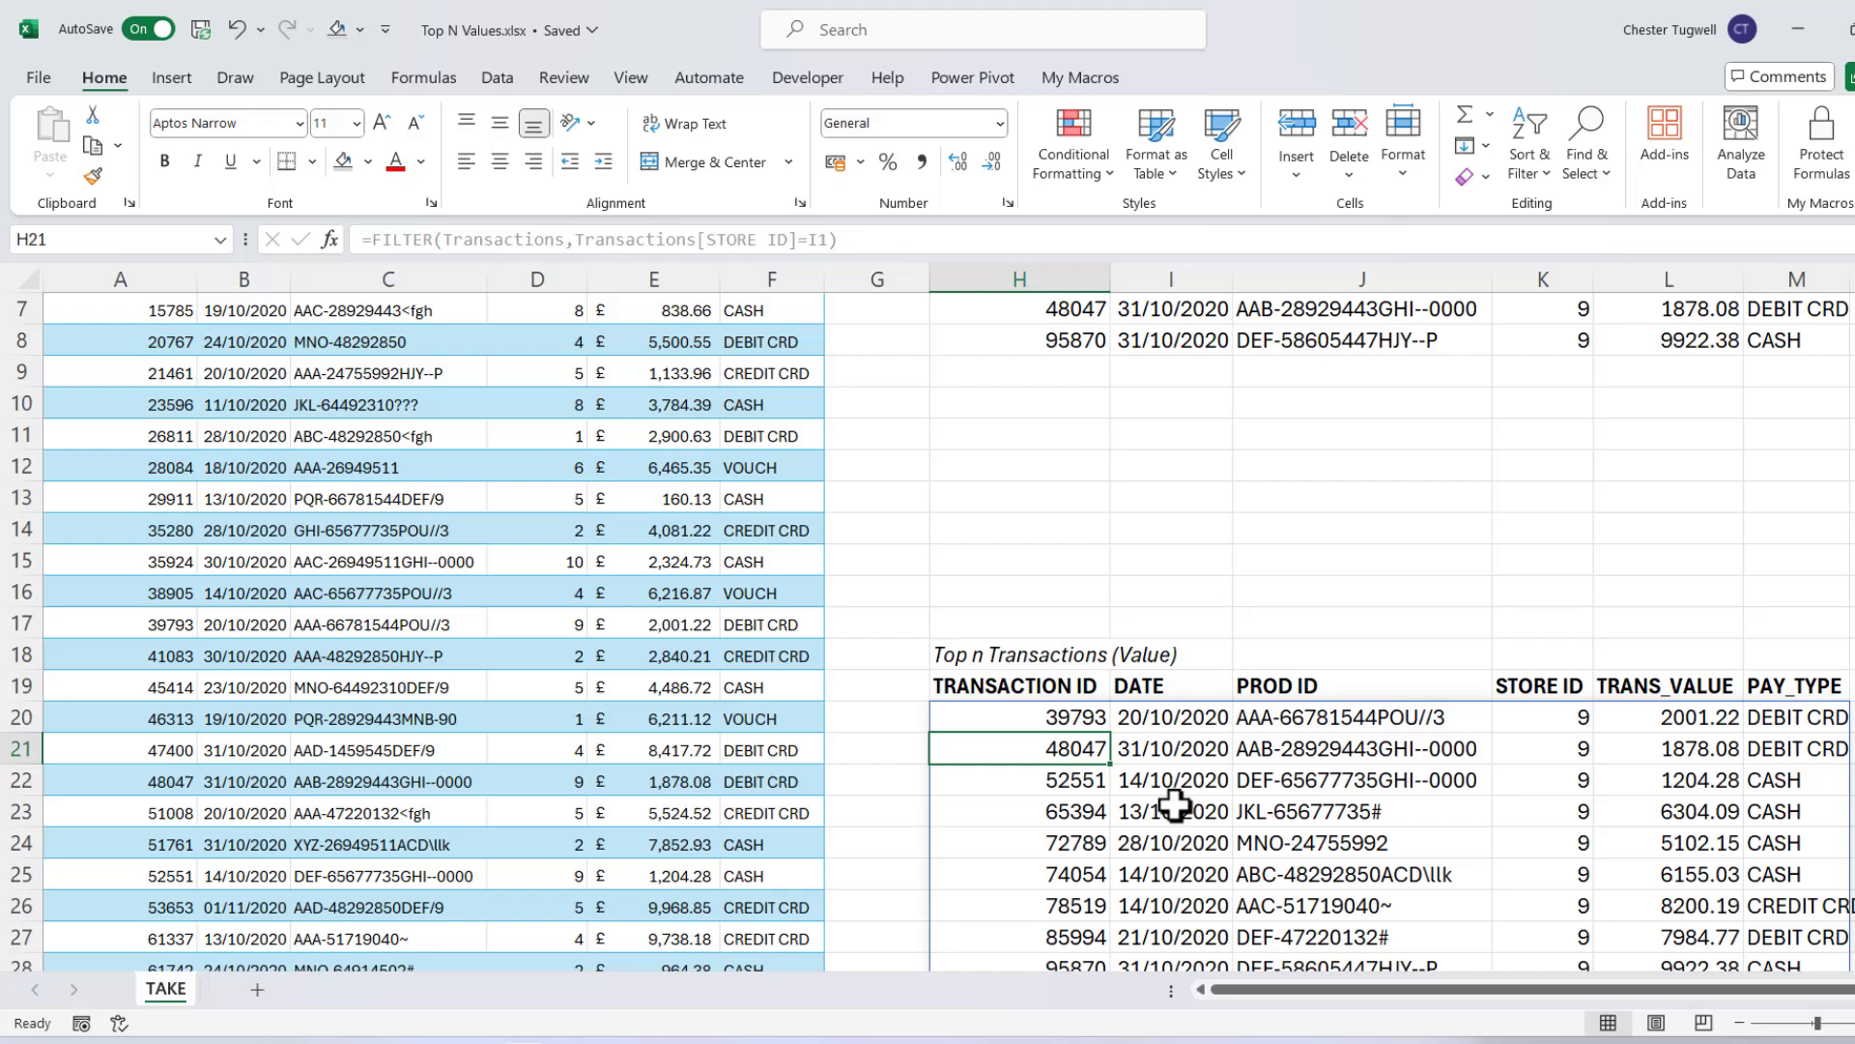
scroll(1713, 802, "down", 3)
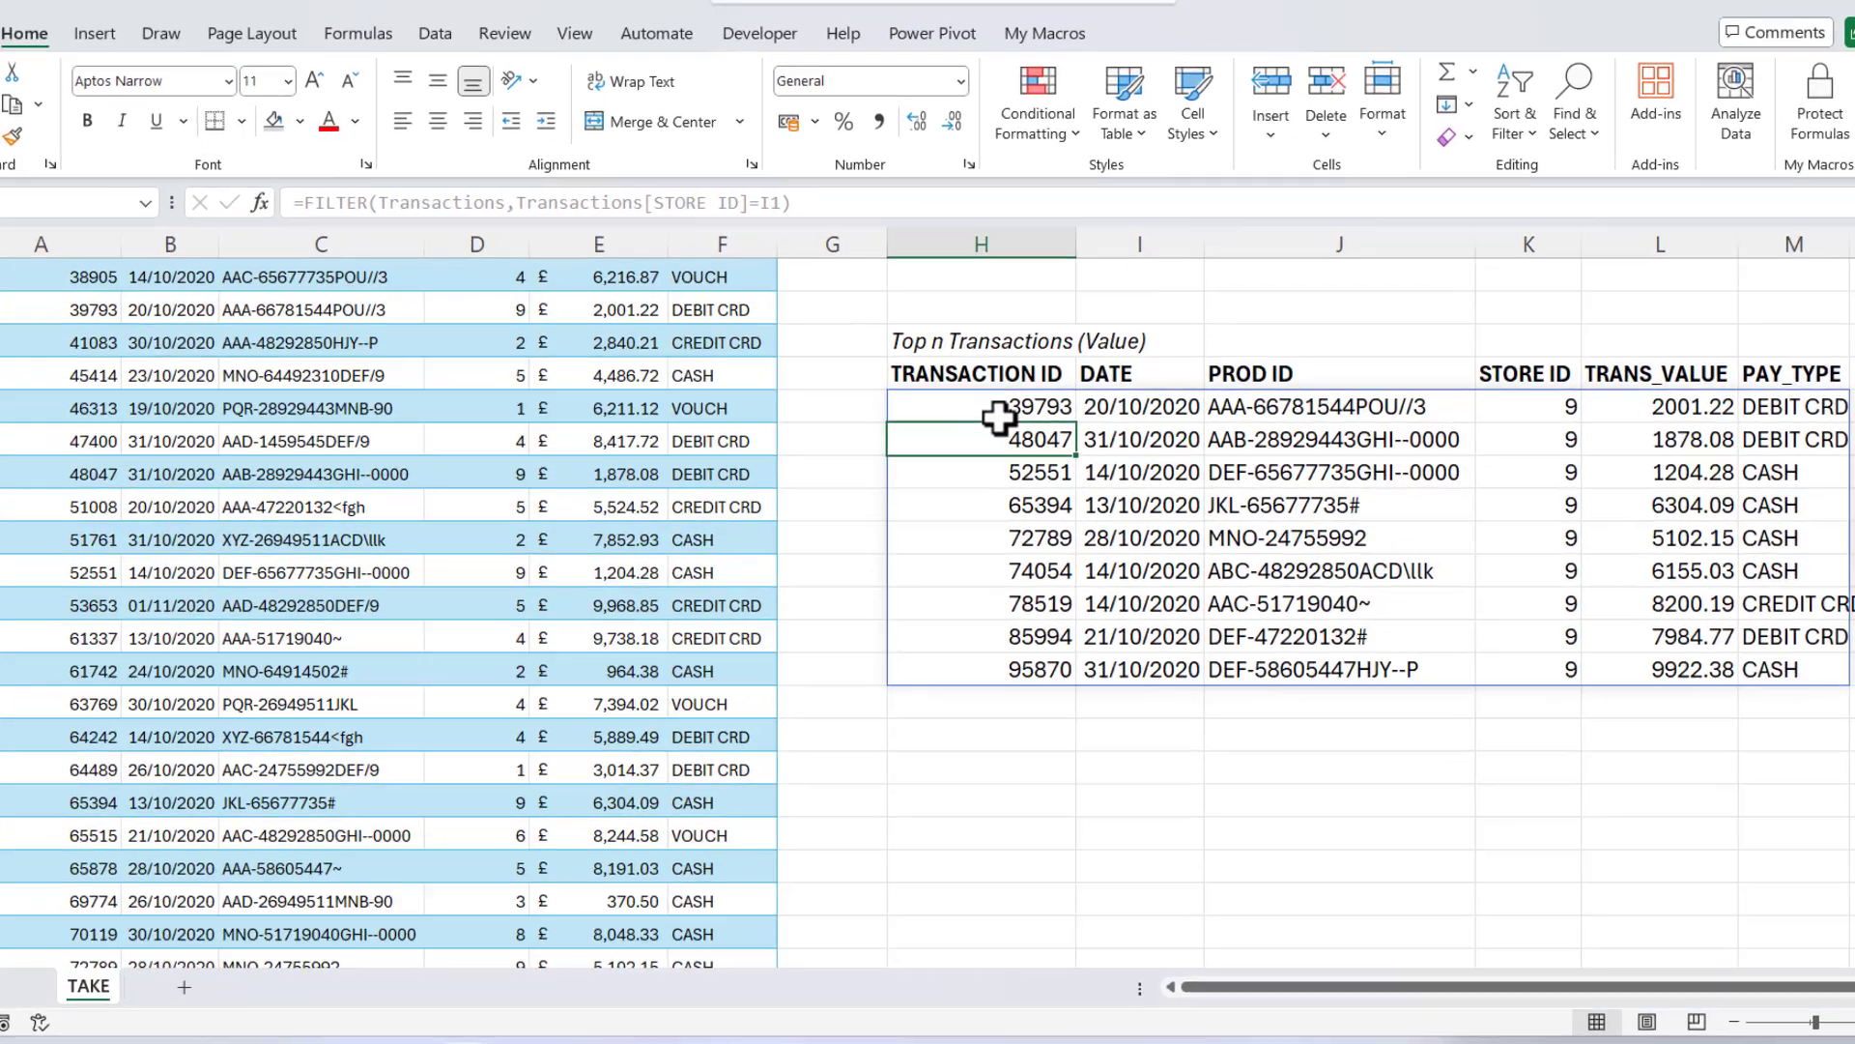
Wrap the H20 formula as SORT(FILTER(...),5,-1) to rank transactions by TRANS_VALUE, highest first
double_click(952, 435)
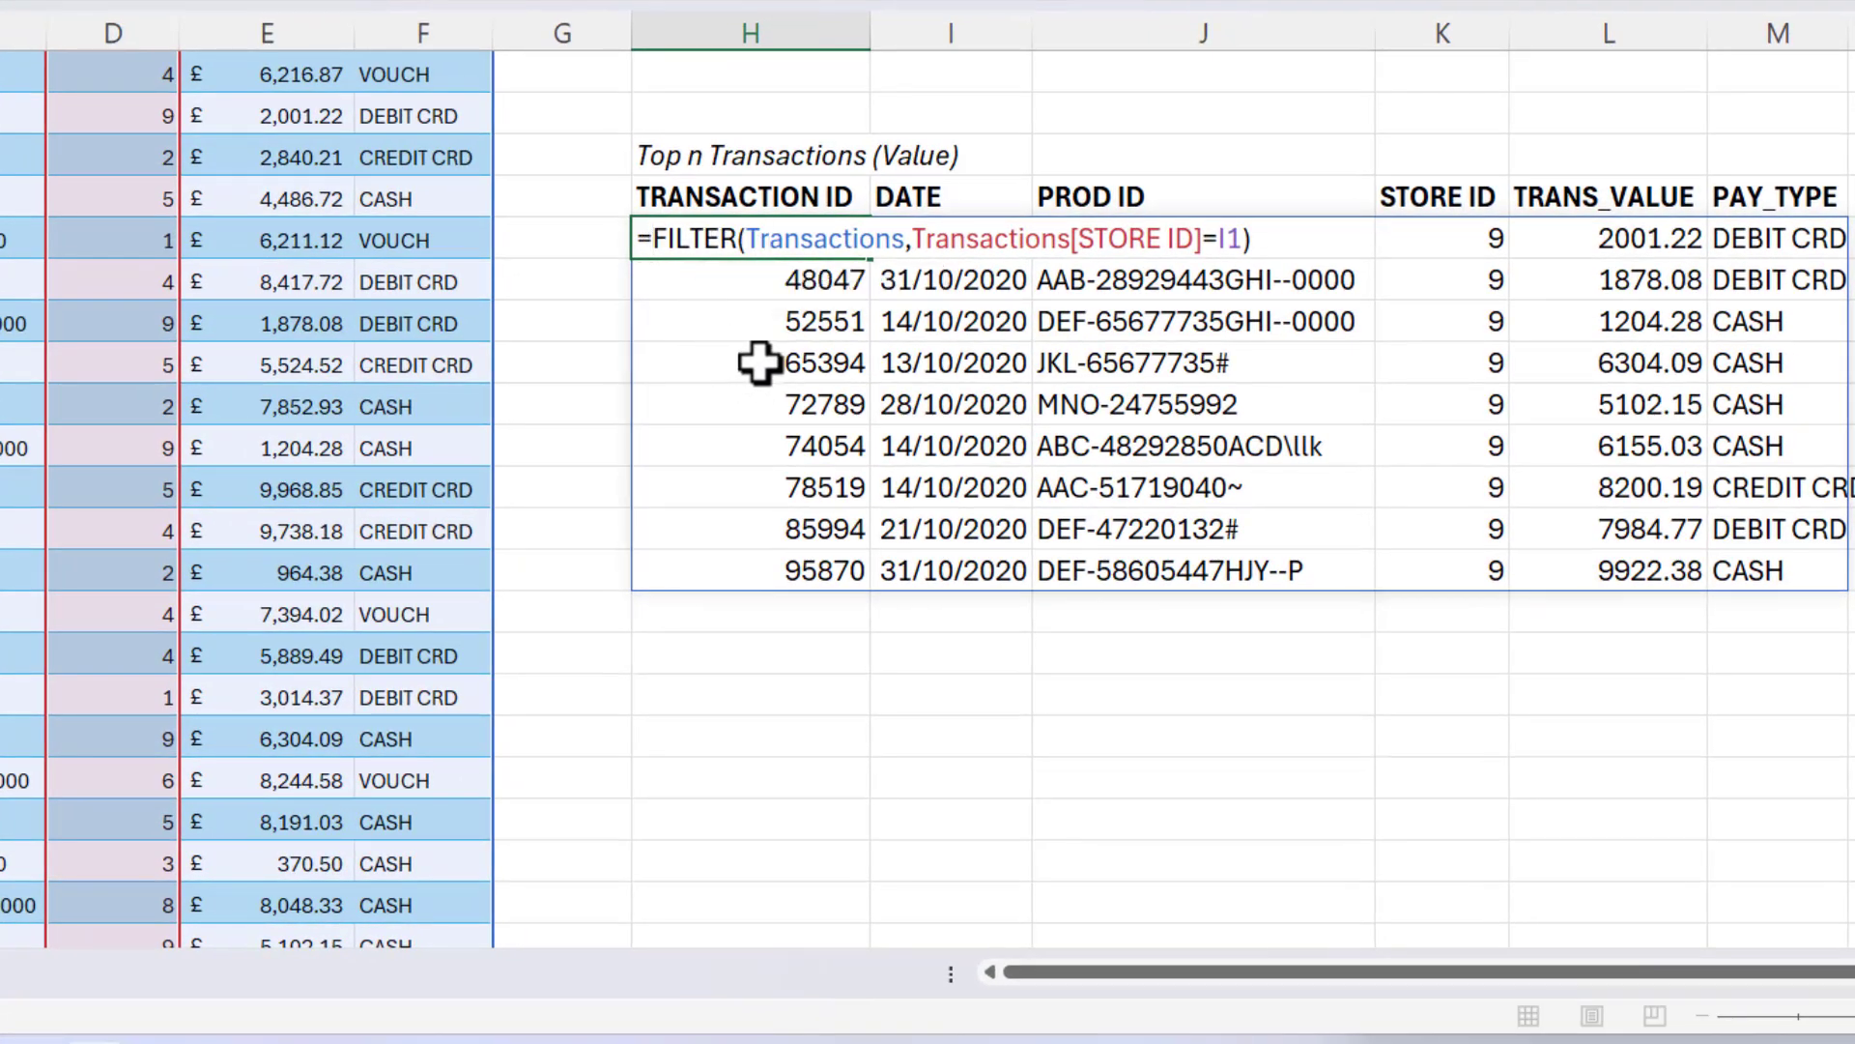
type("SORT")
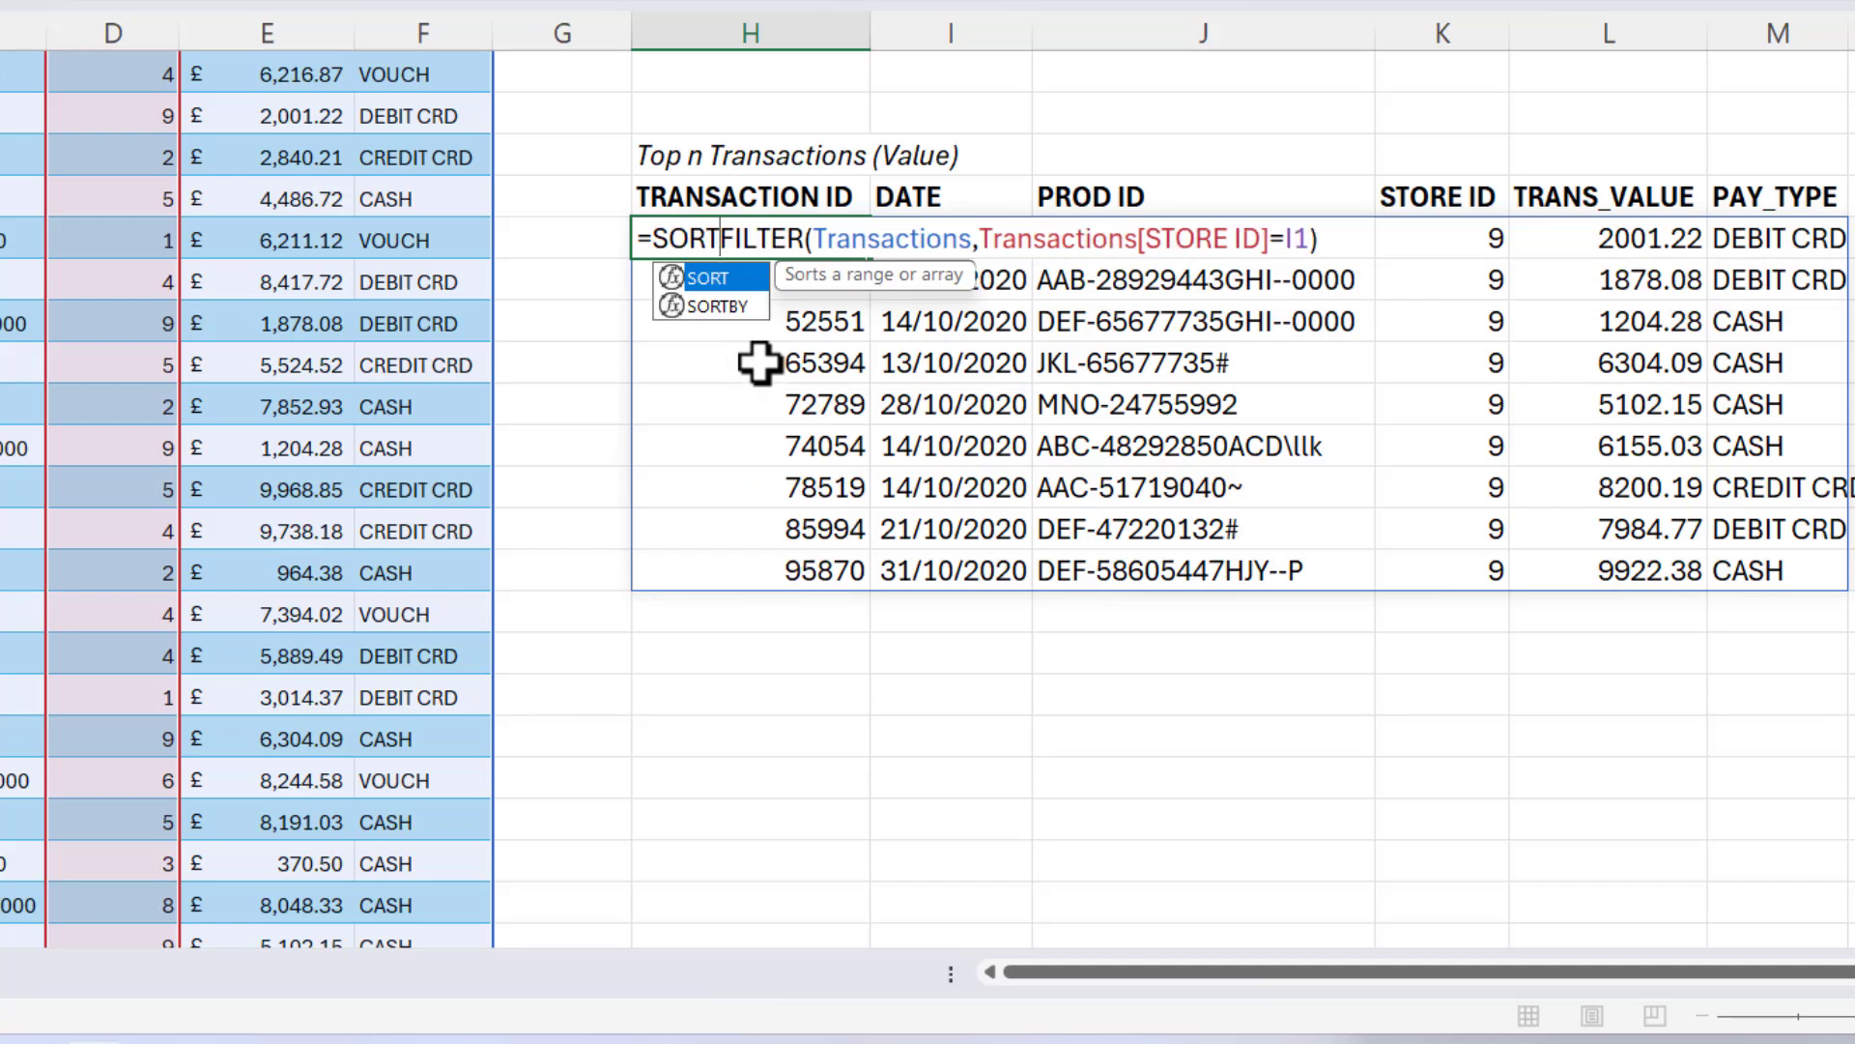
type("(")
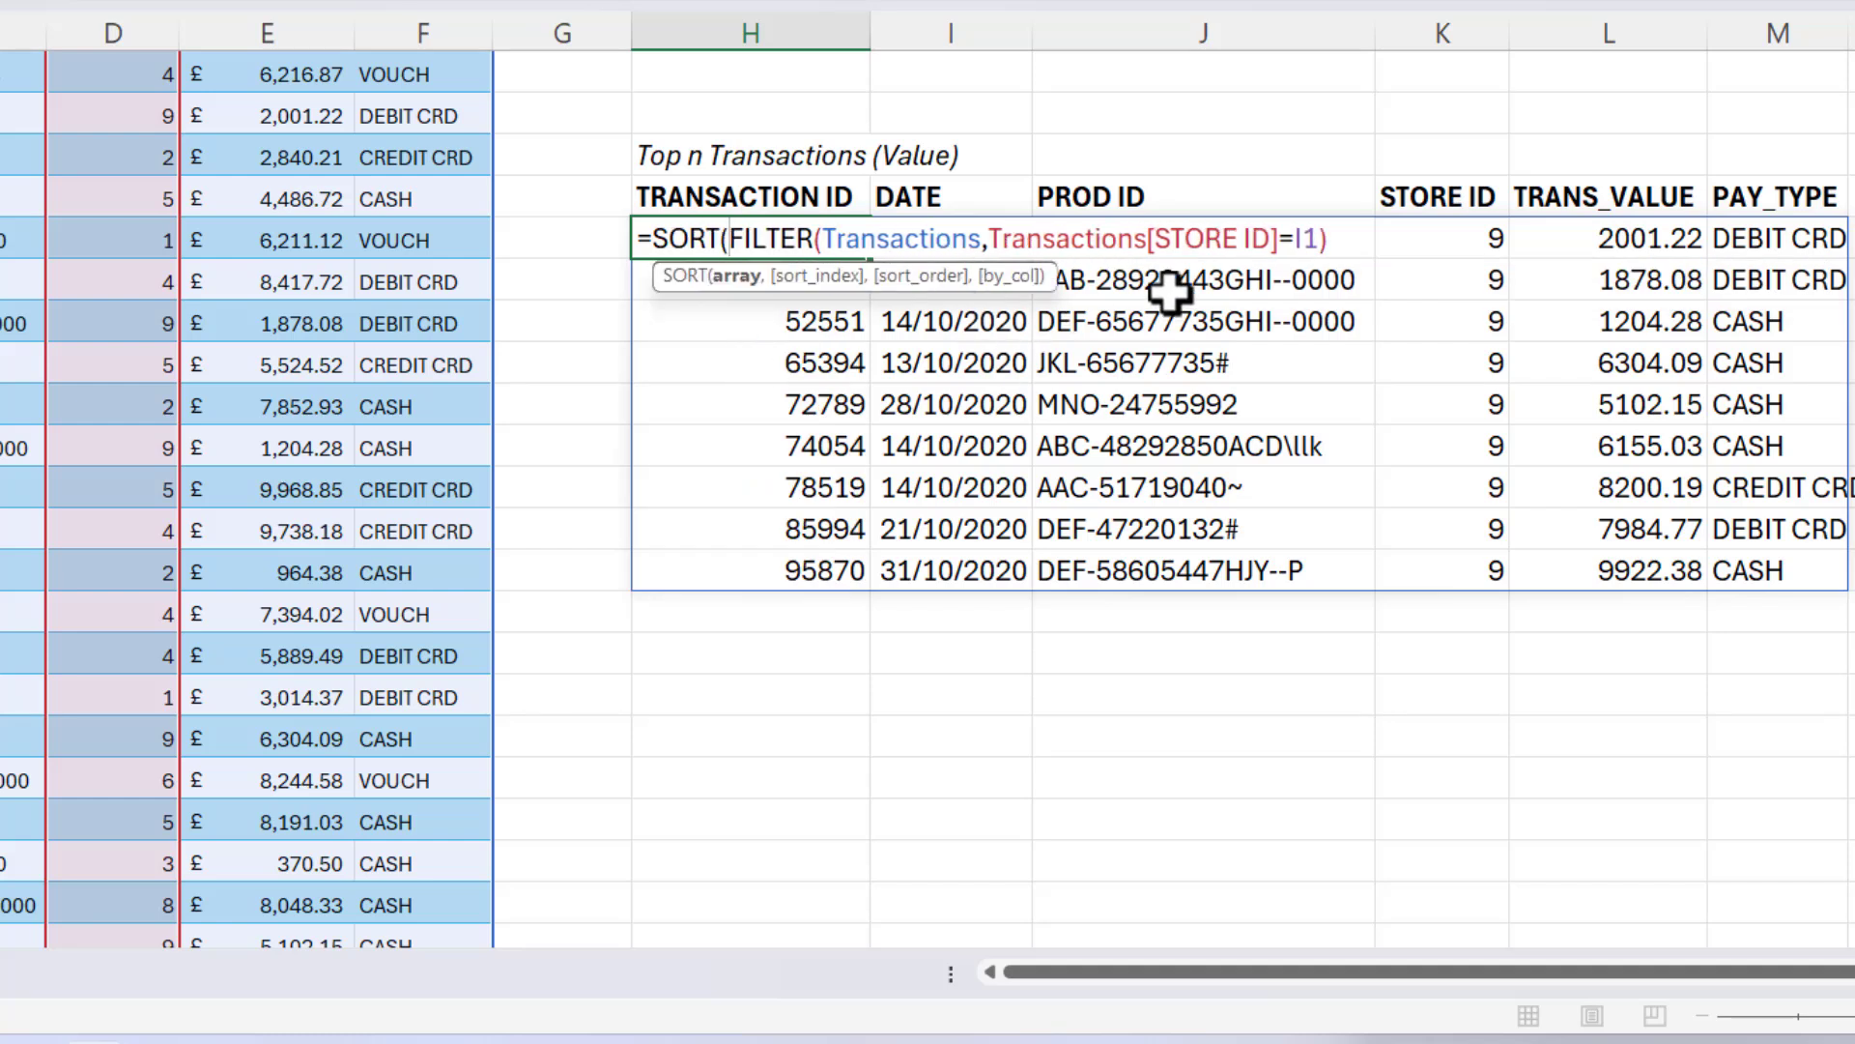
left_click(1337, 239)
type(",")
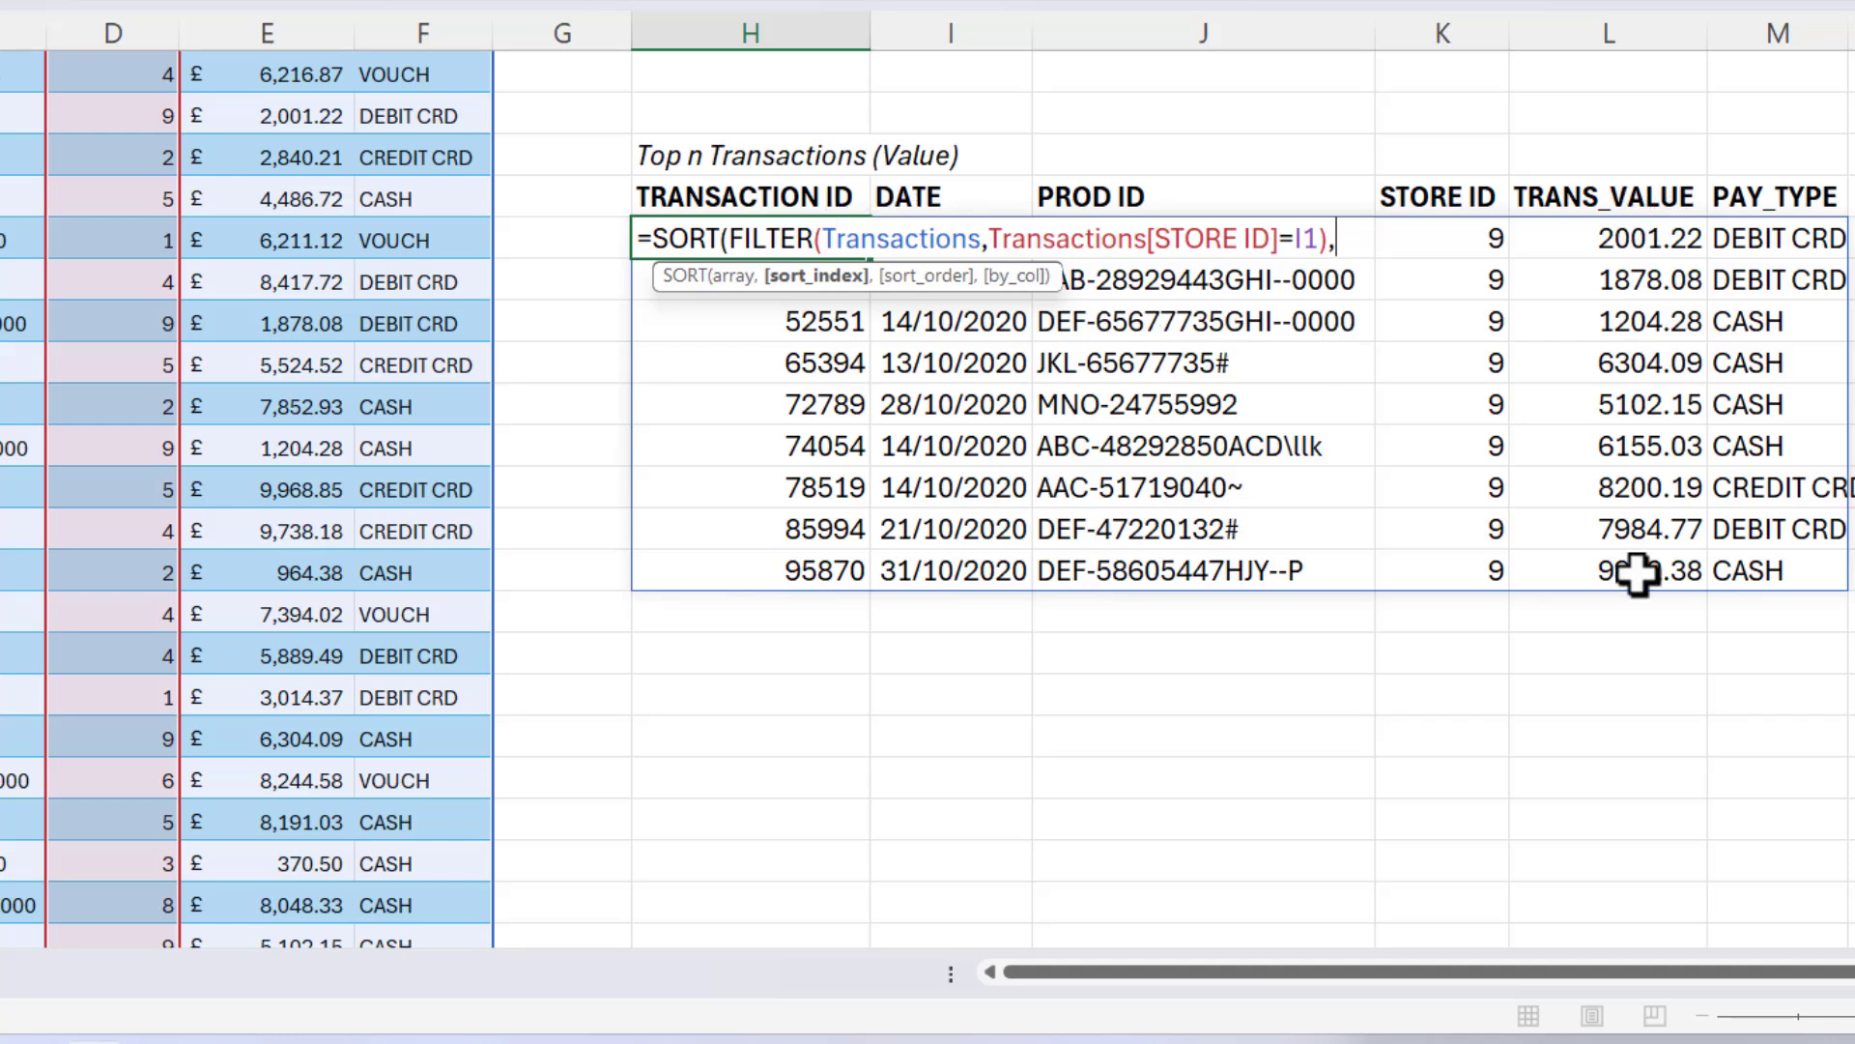
type("5")
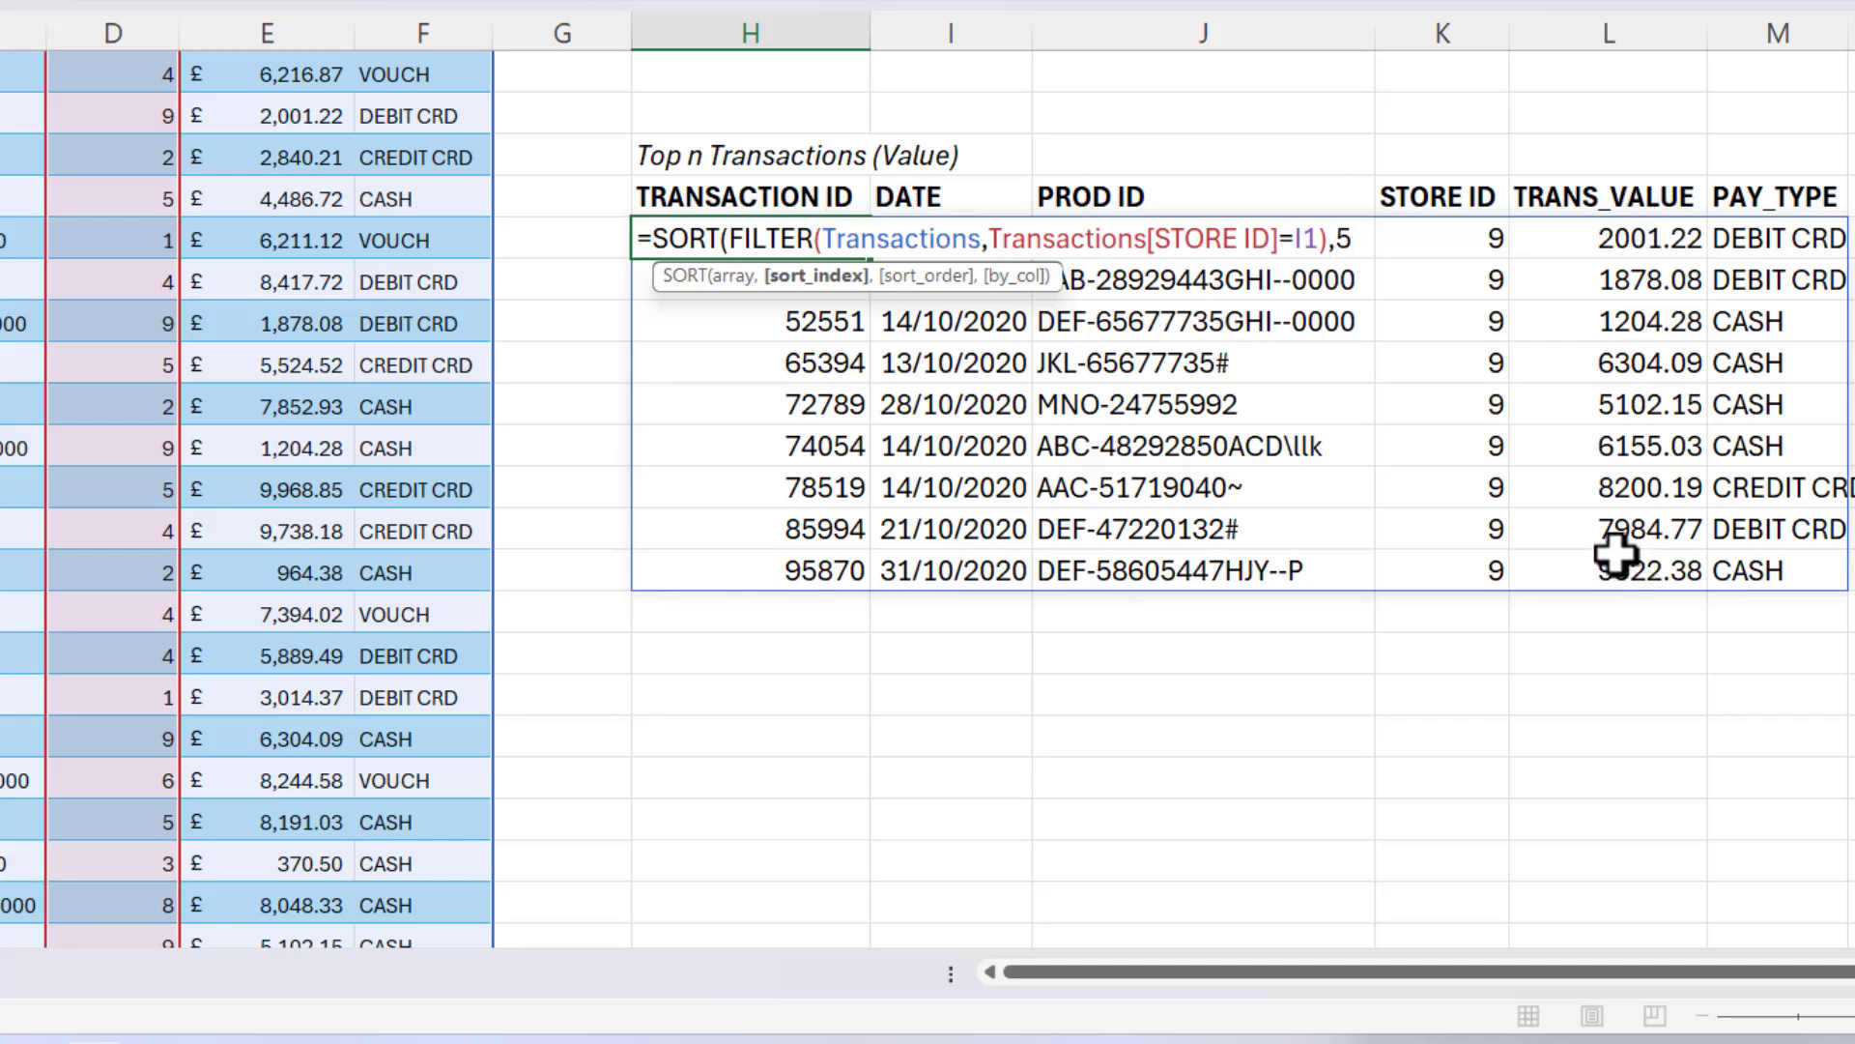
type(",")
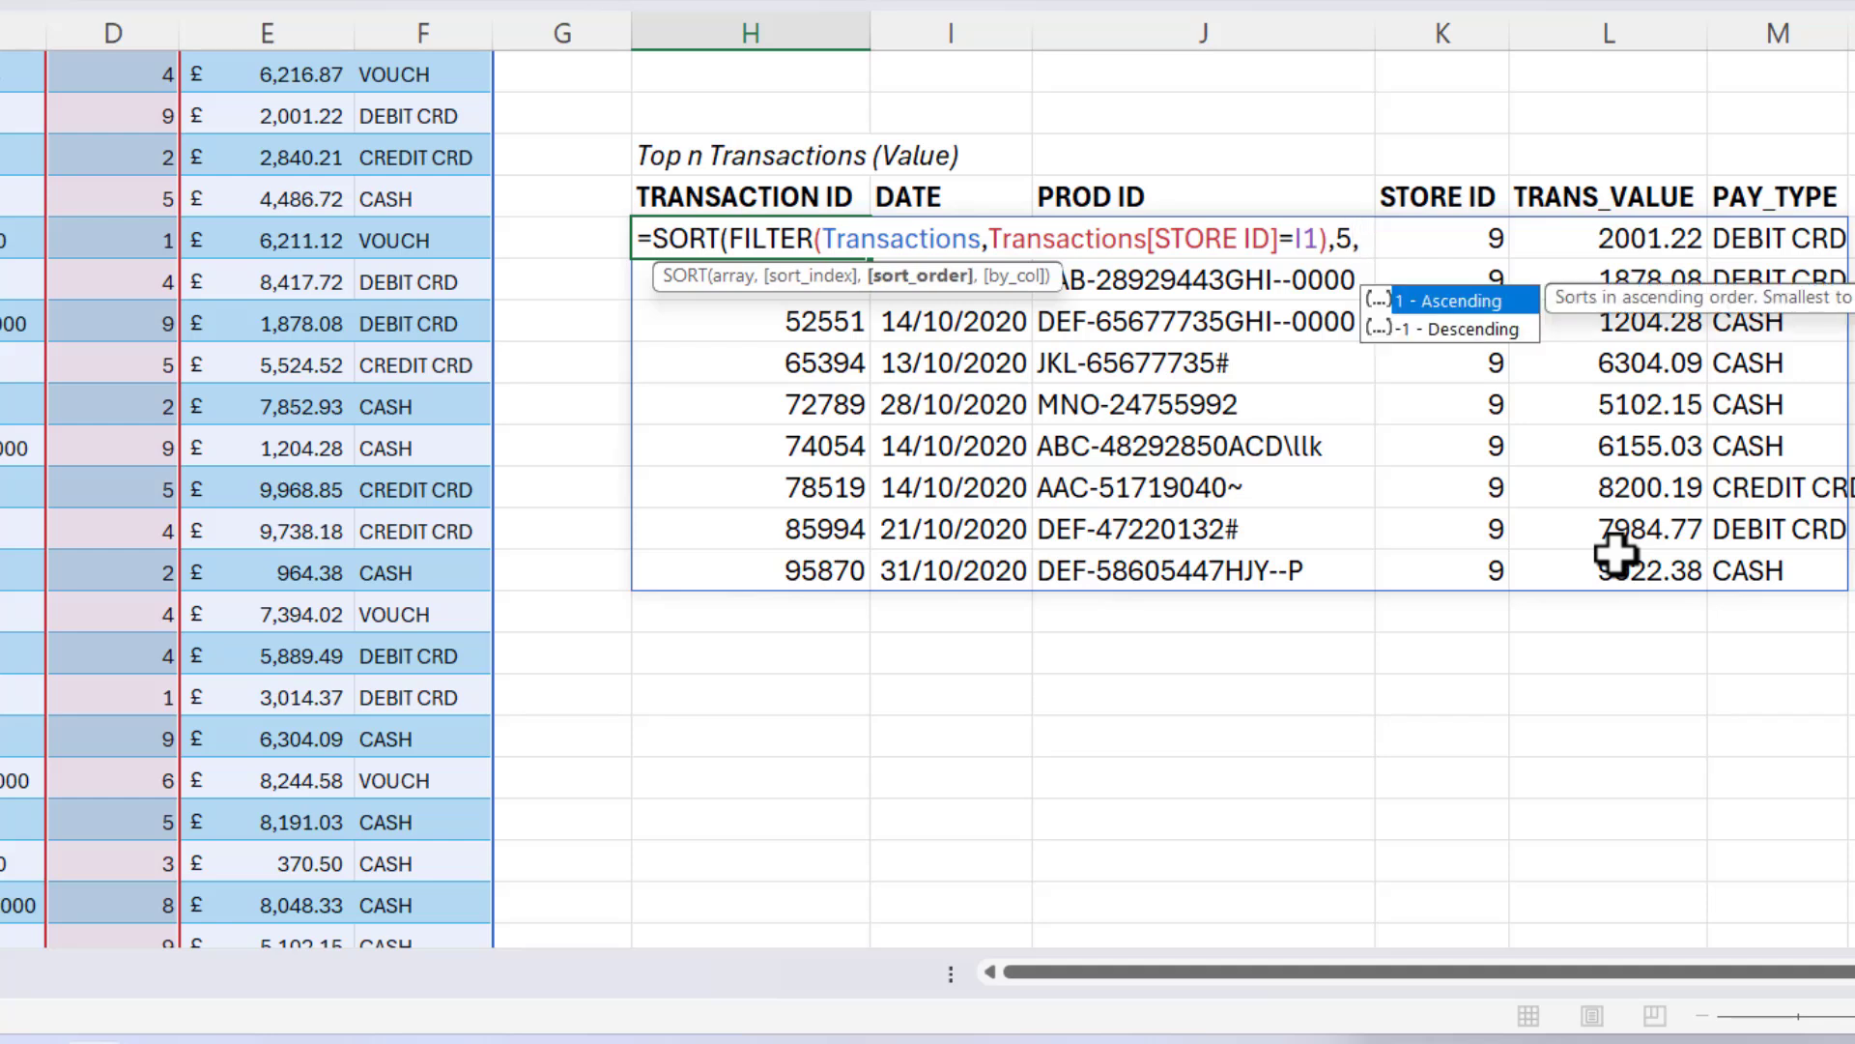
type("-1")
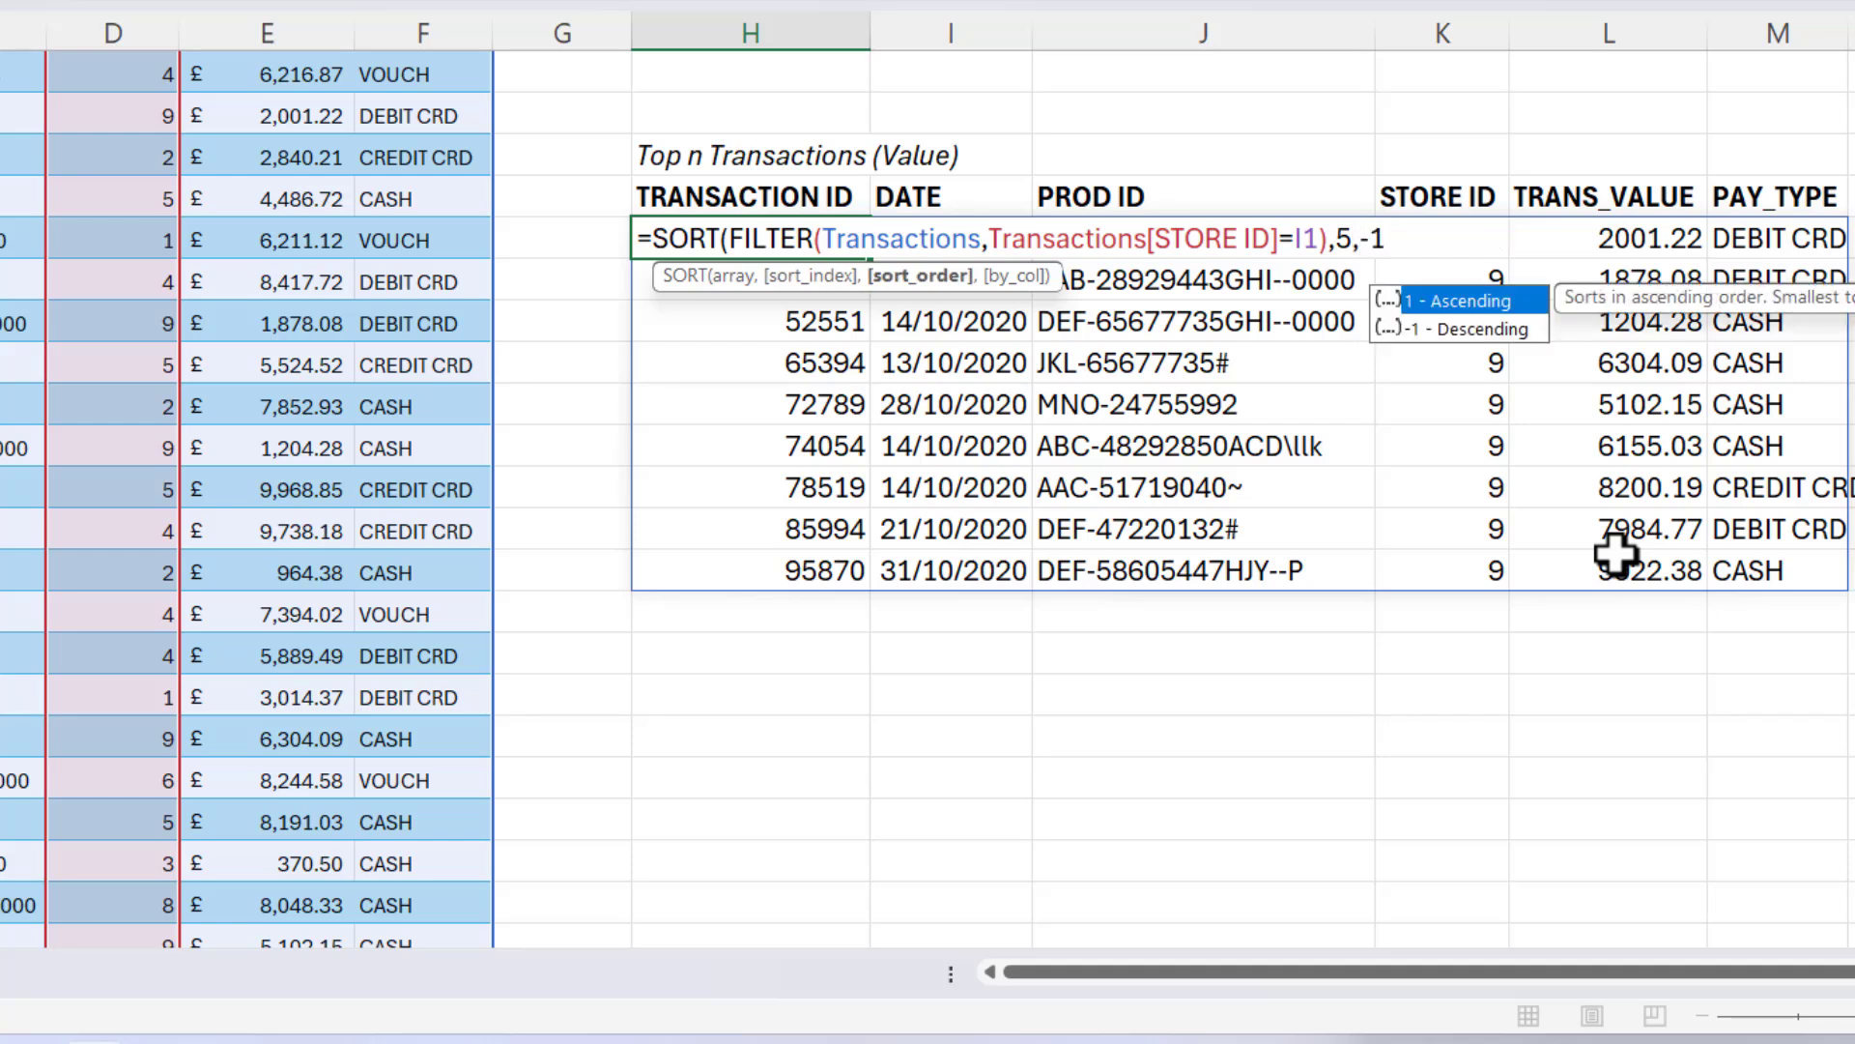
type(")")
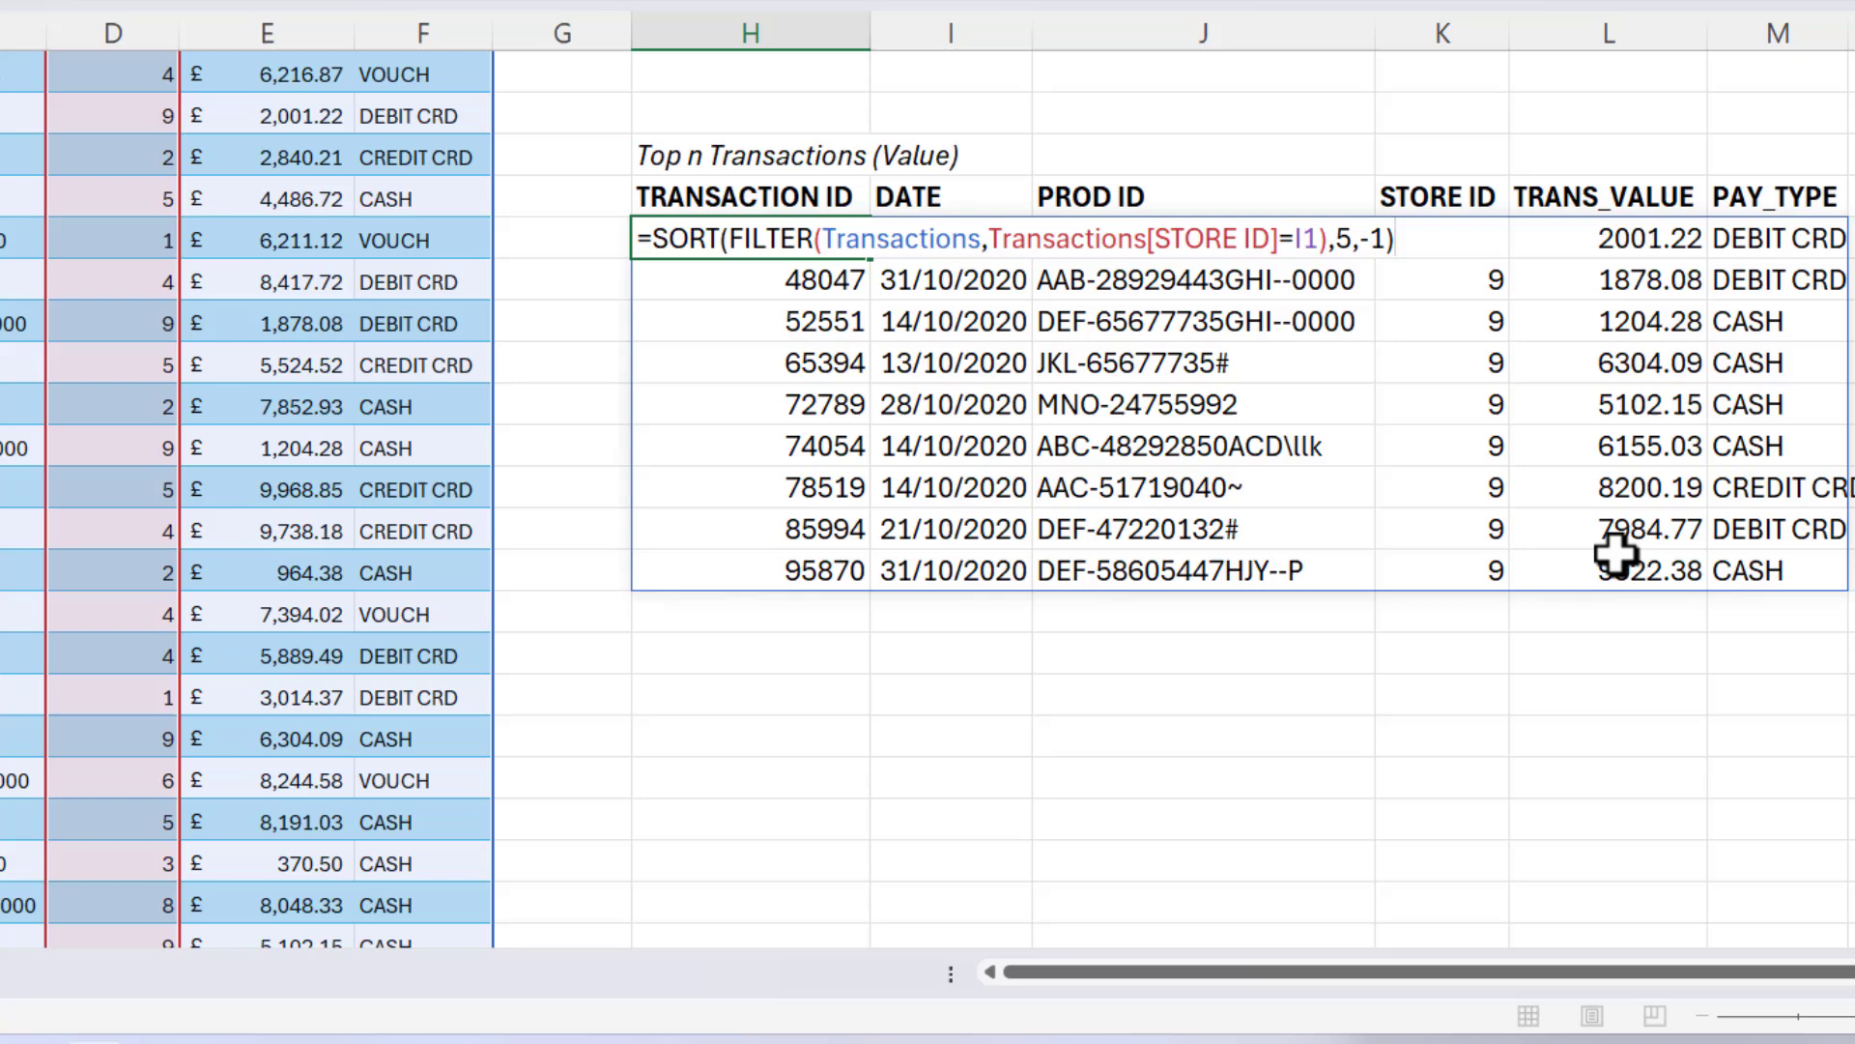
key("Return")
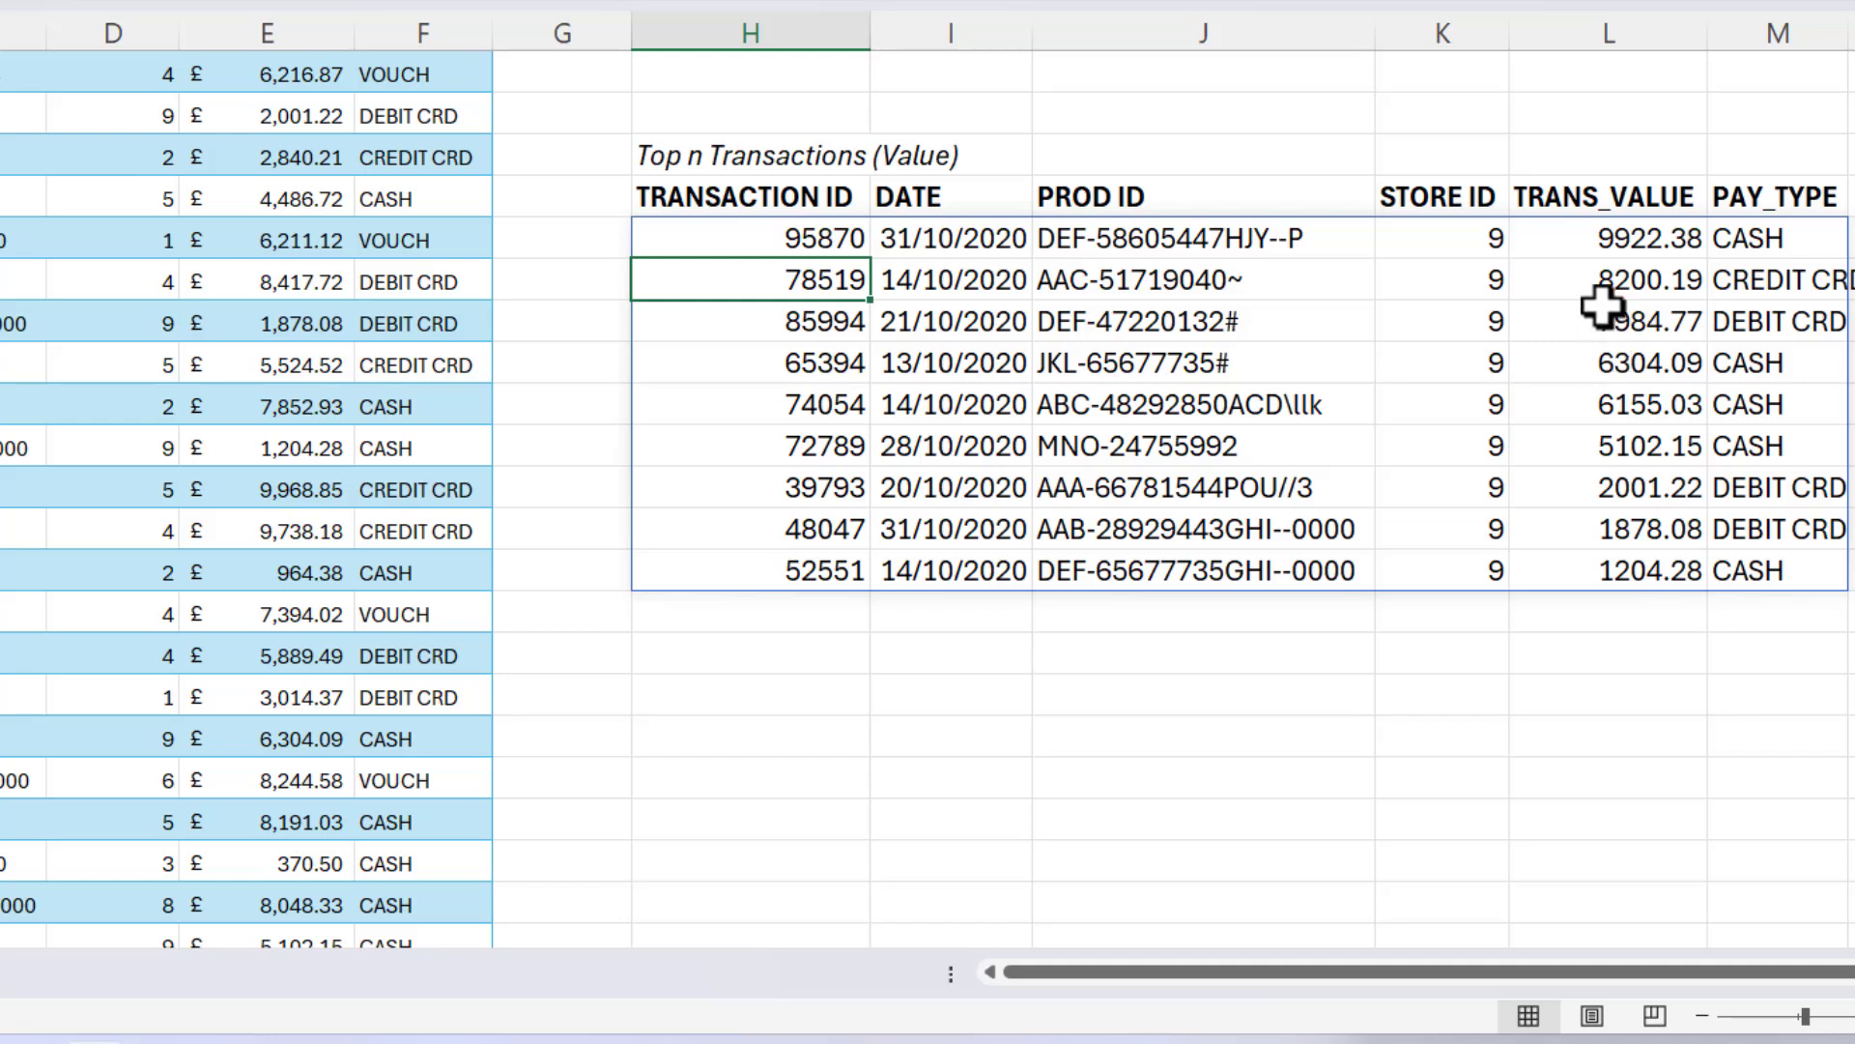
left_click_drag(729, 234, 1773, 319)
Wrap the H20 formula in TAKE(...,K1) to keep the top three values, 9922.38 to 7984.77
left_click(790, 242)
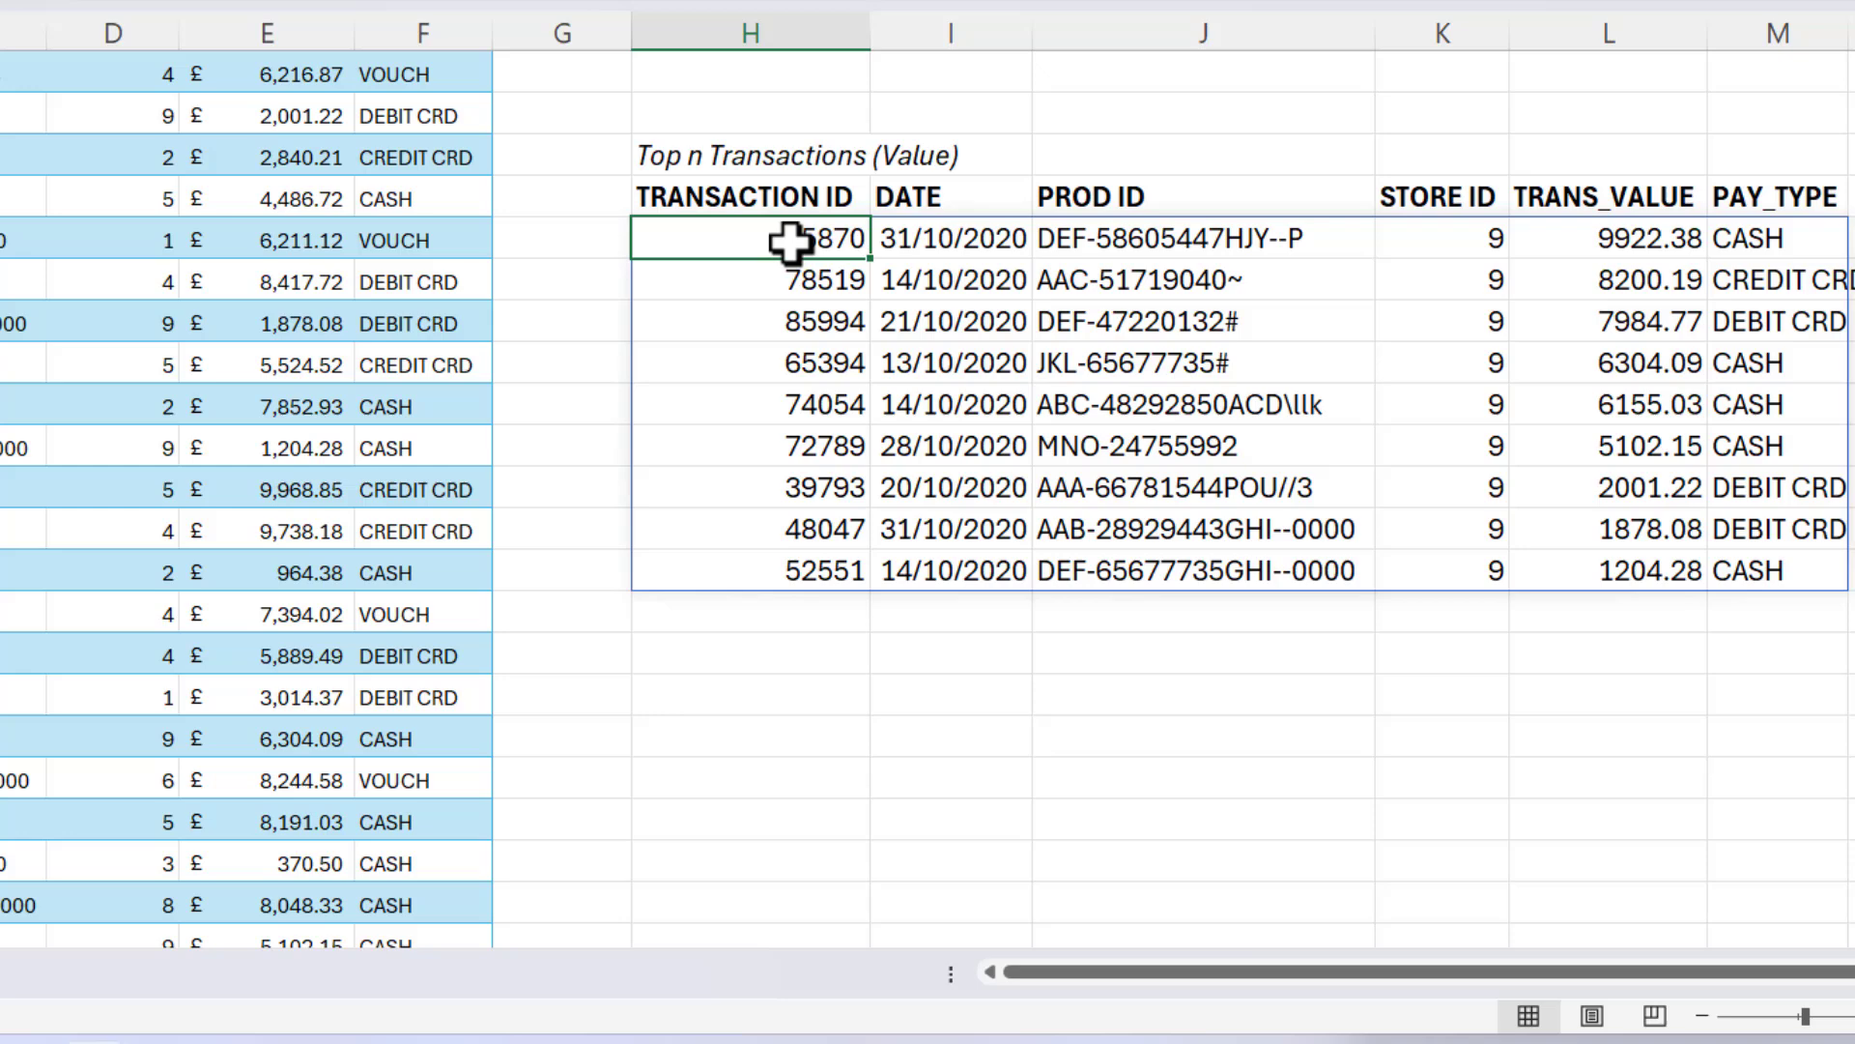
double_click(656, 237)
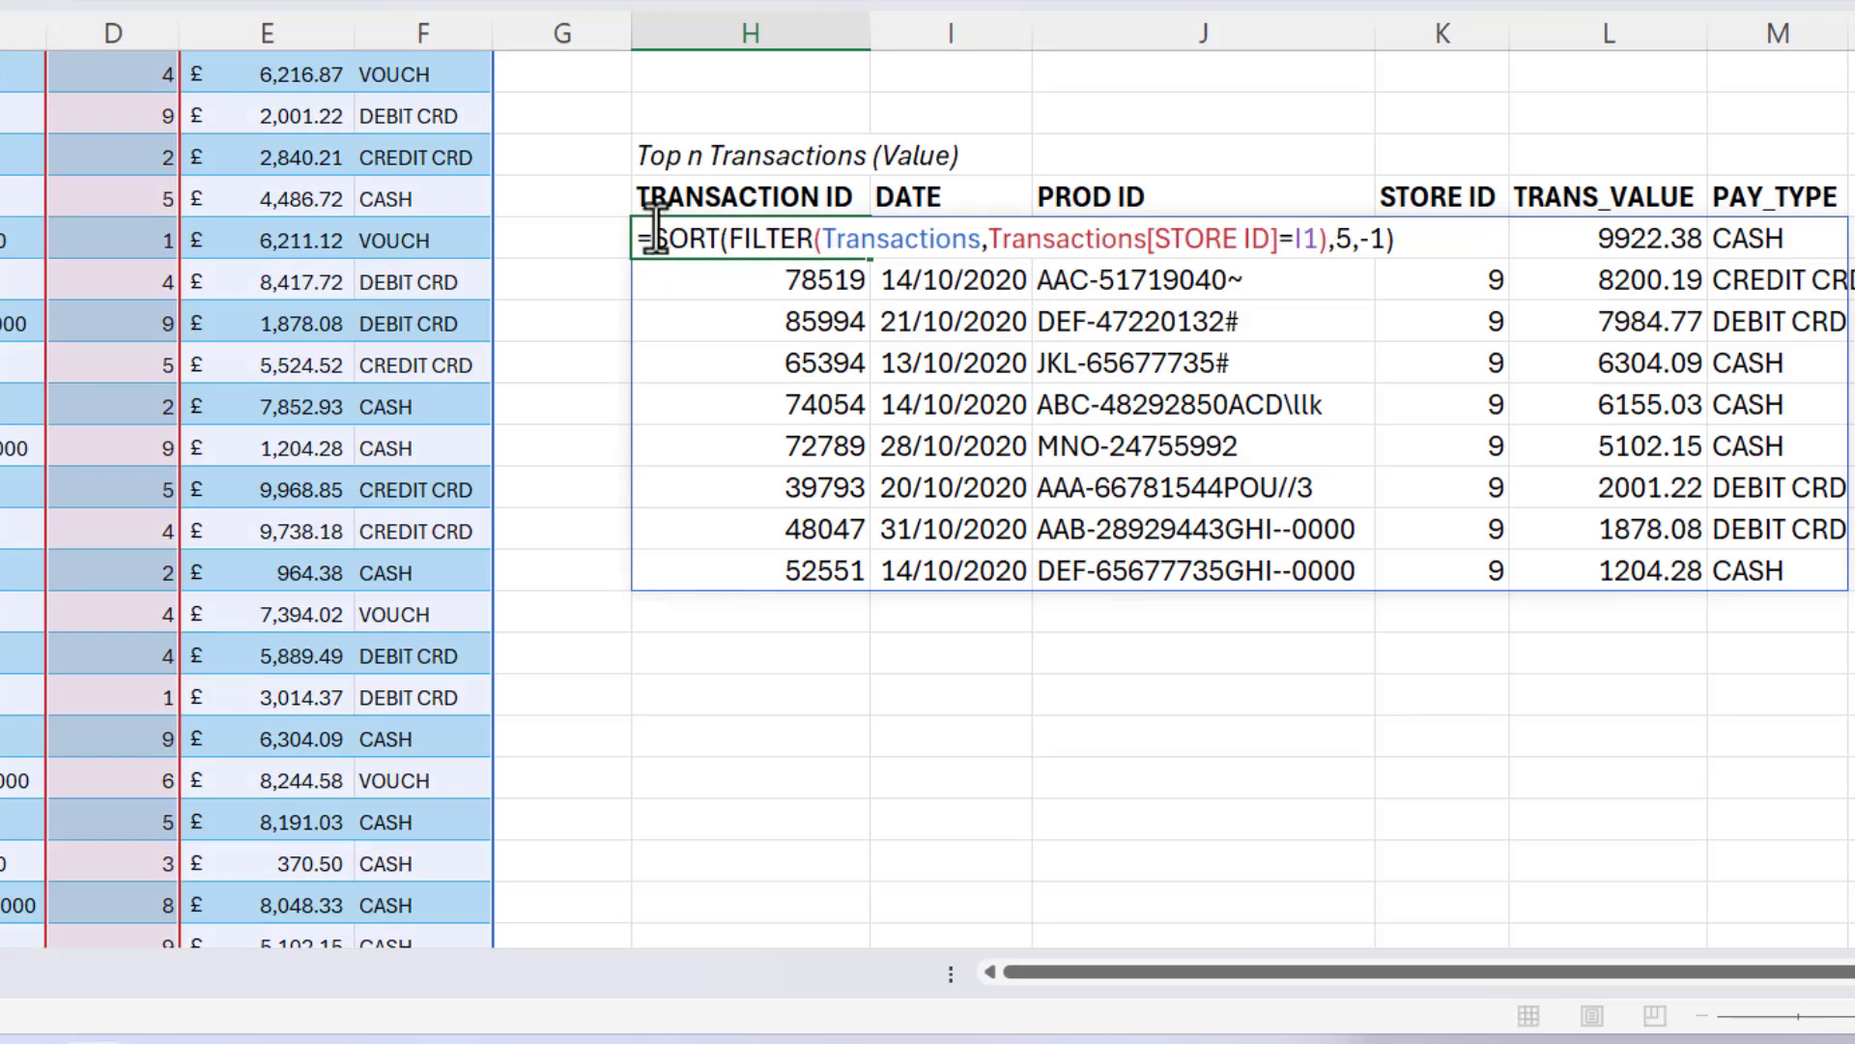
type("TAKE(")
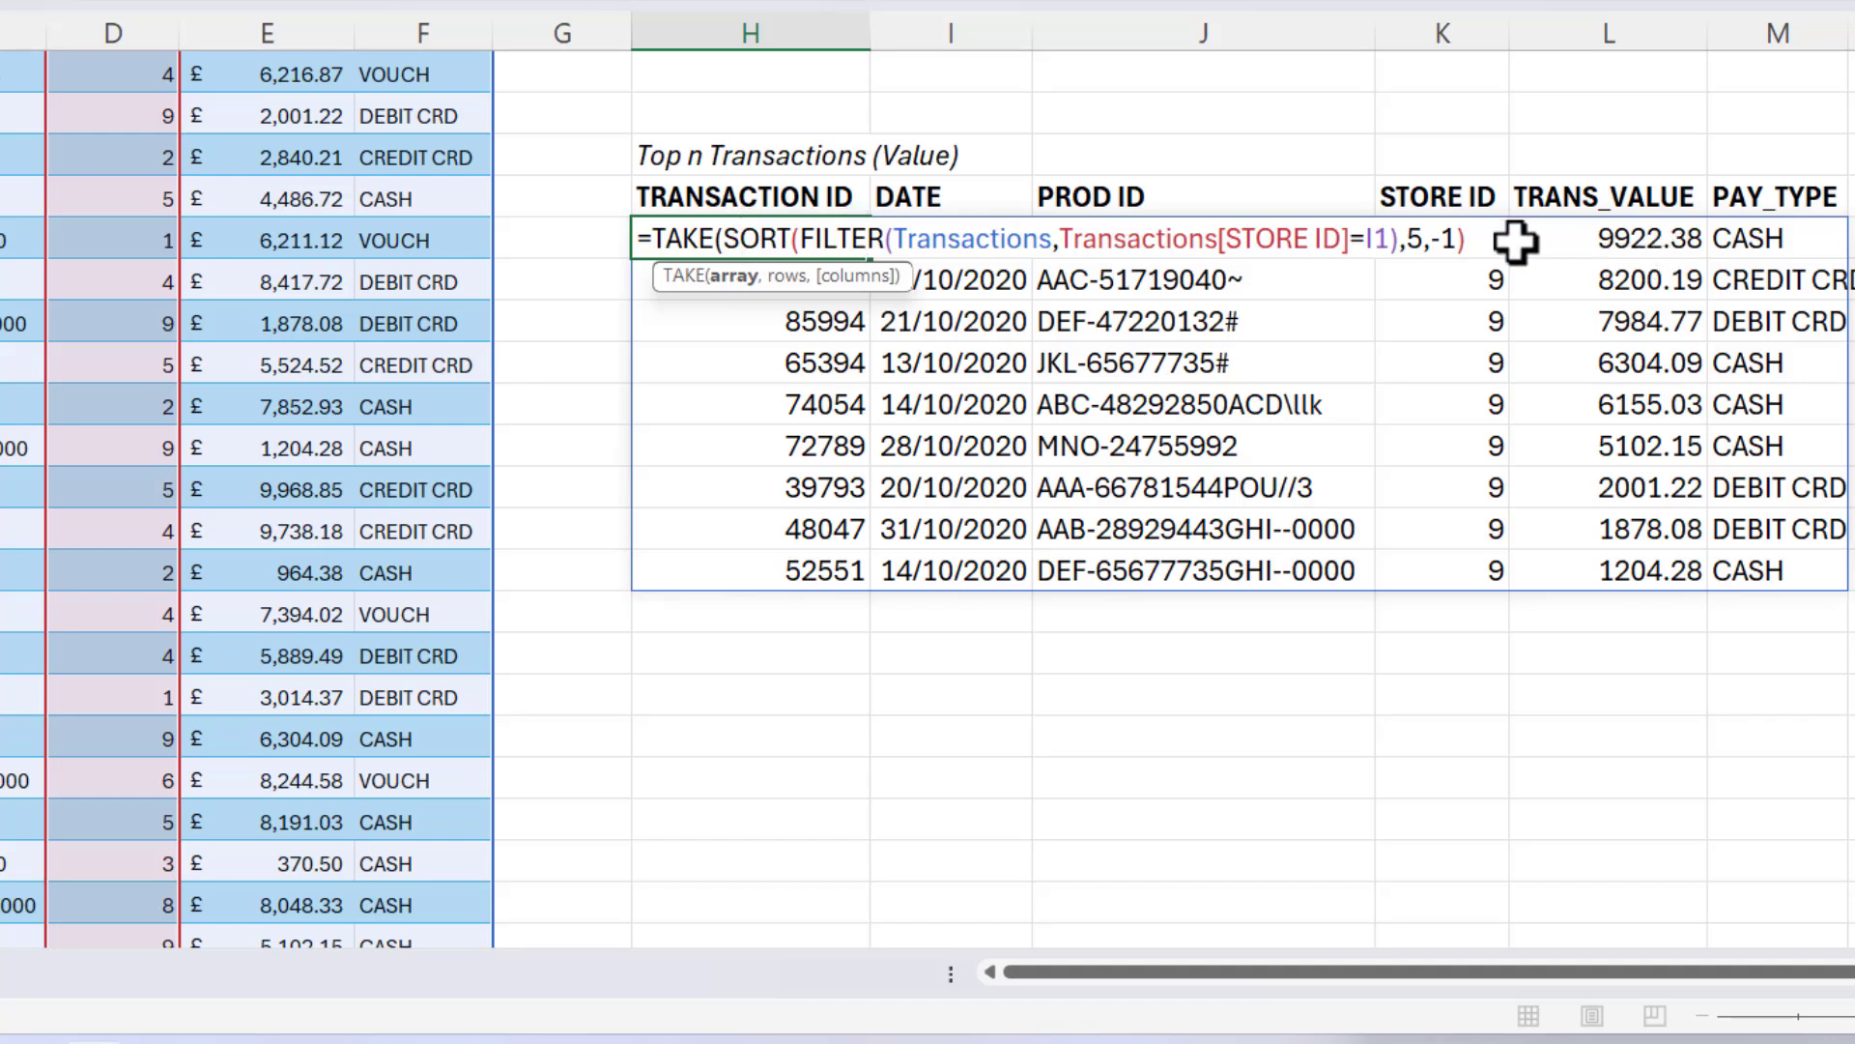
left_click(1488, 242)
type(",")
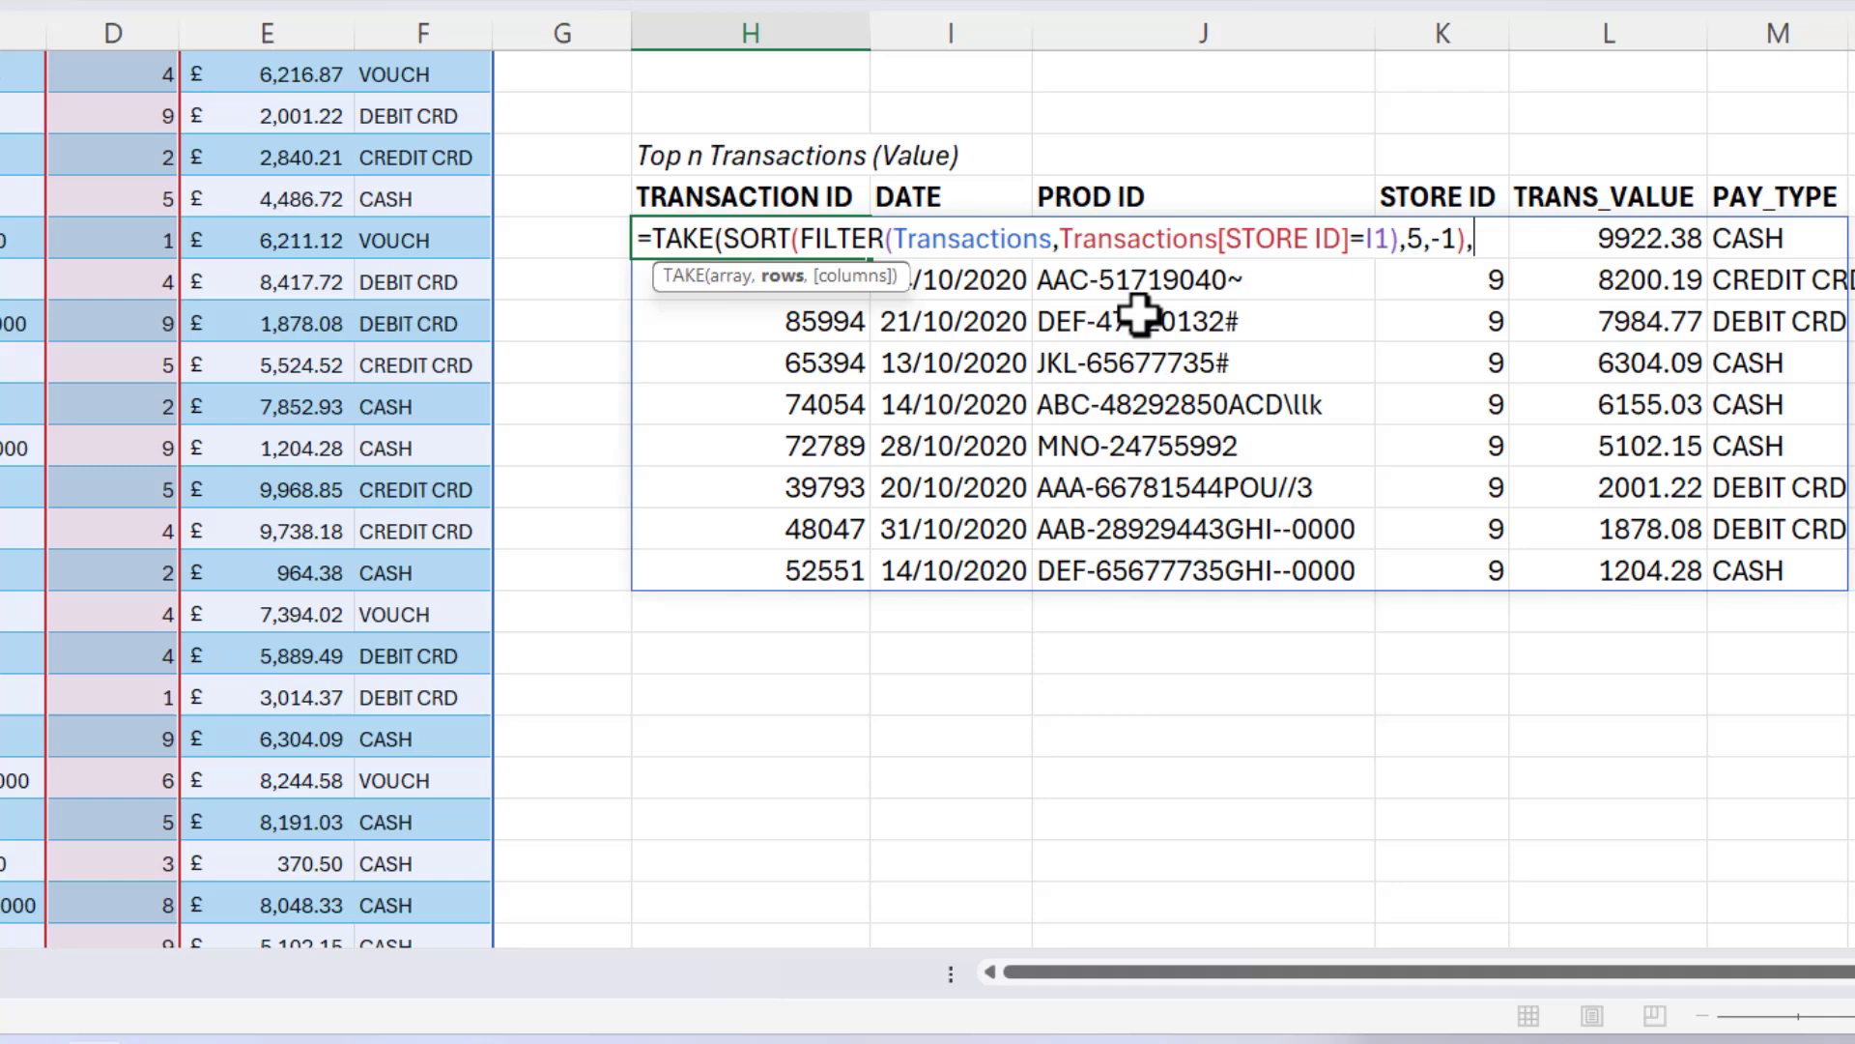
scroll(1160, 310, "up", 5)
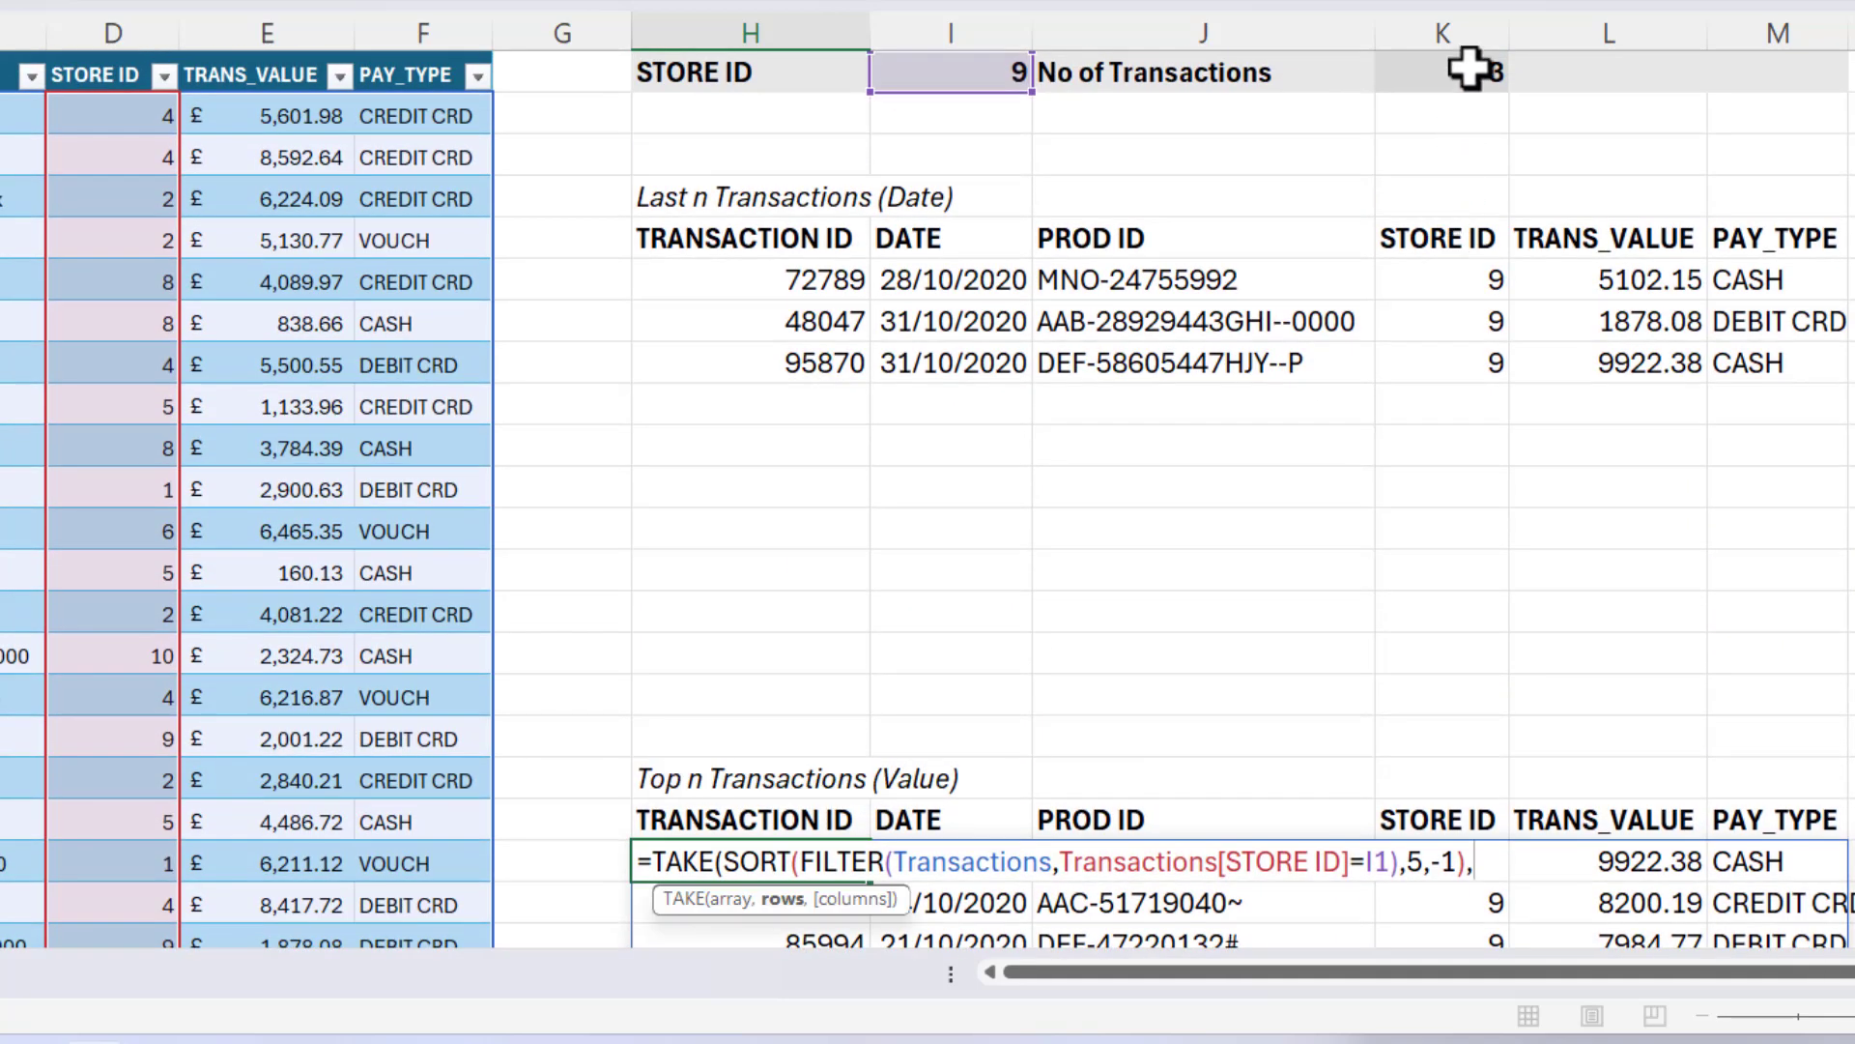
left_click(1469, 72)
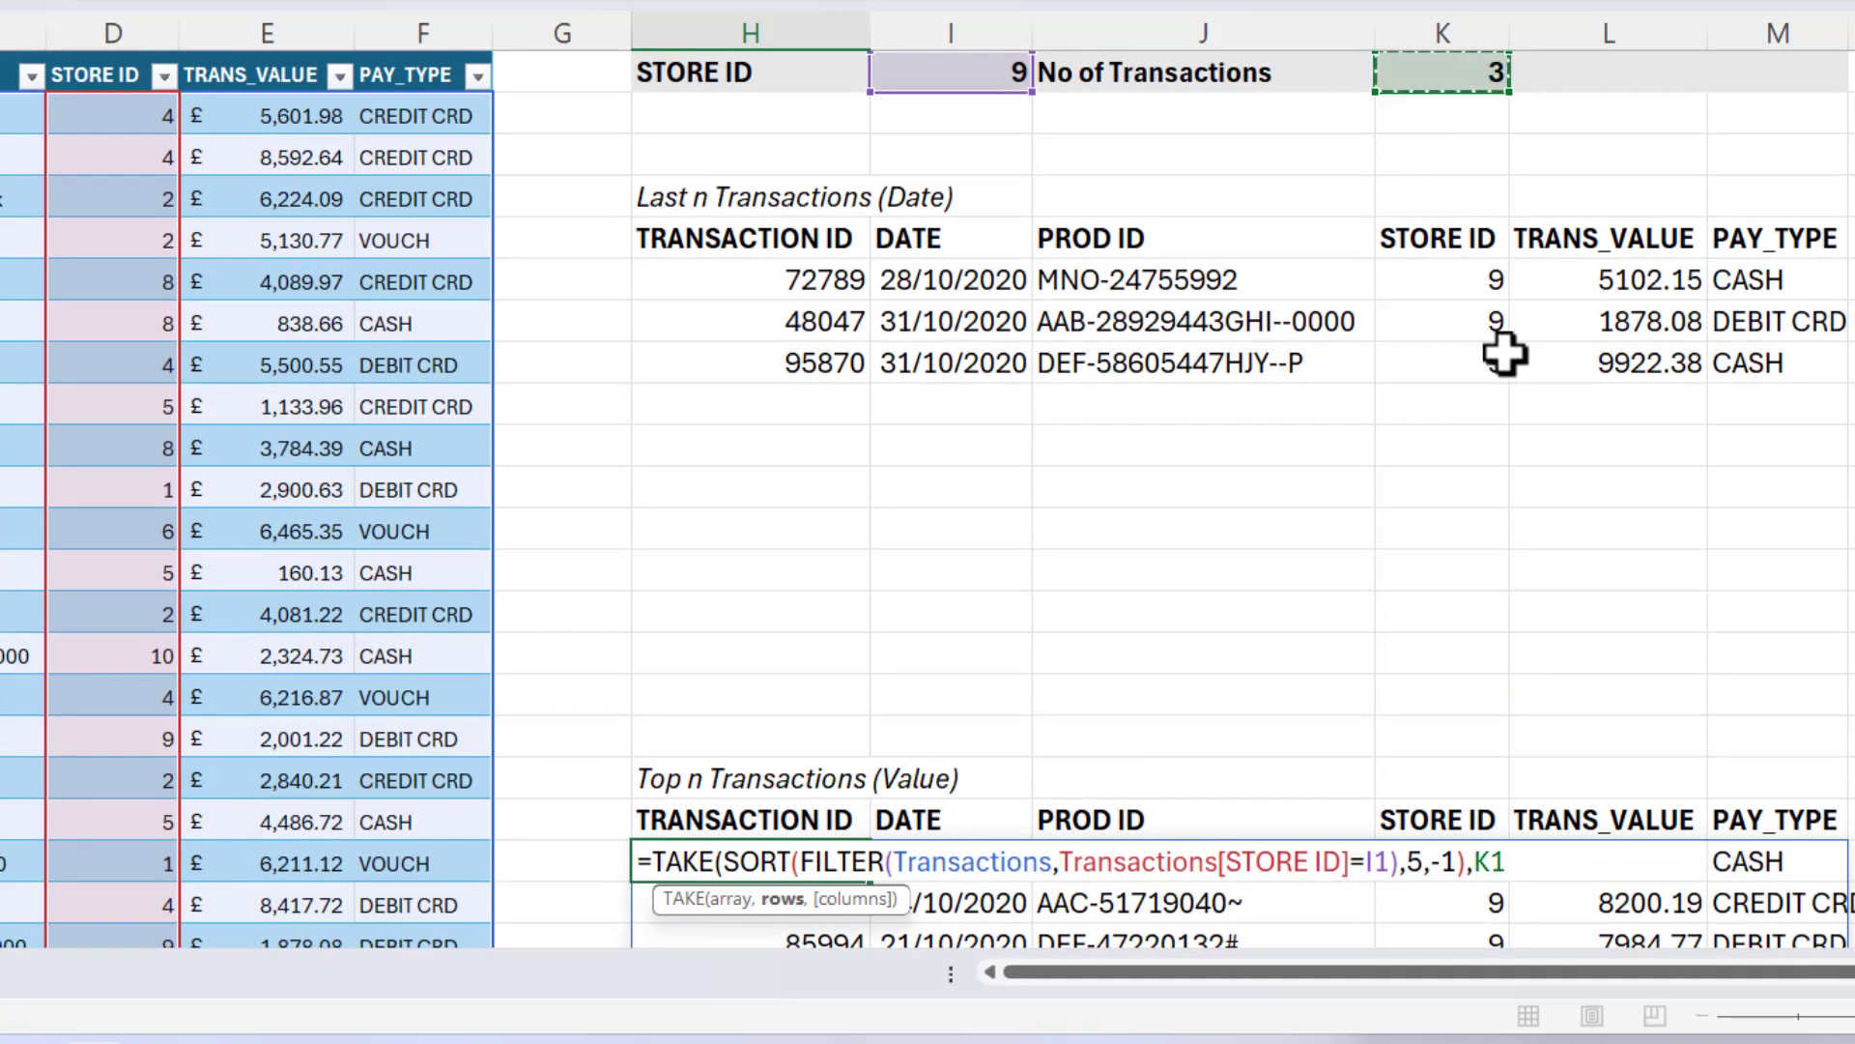
type(")")
key("Return")
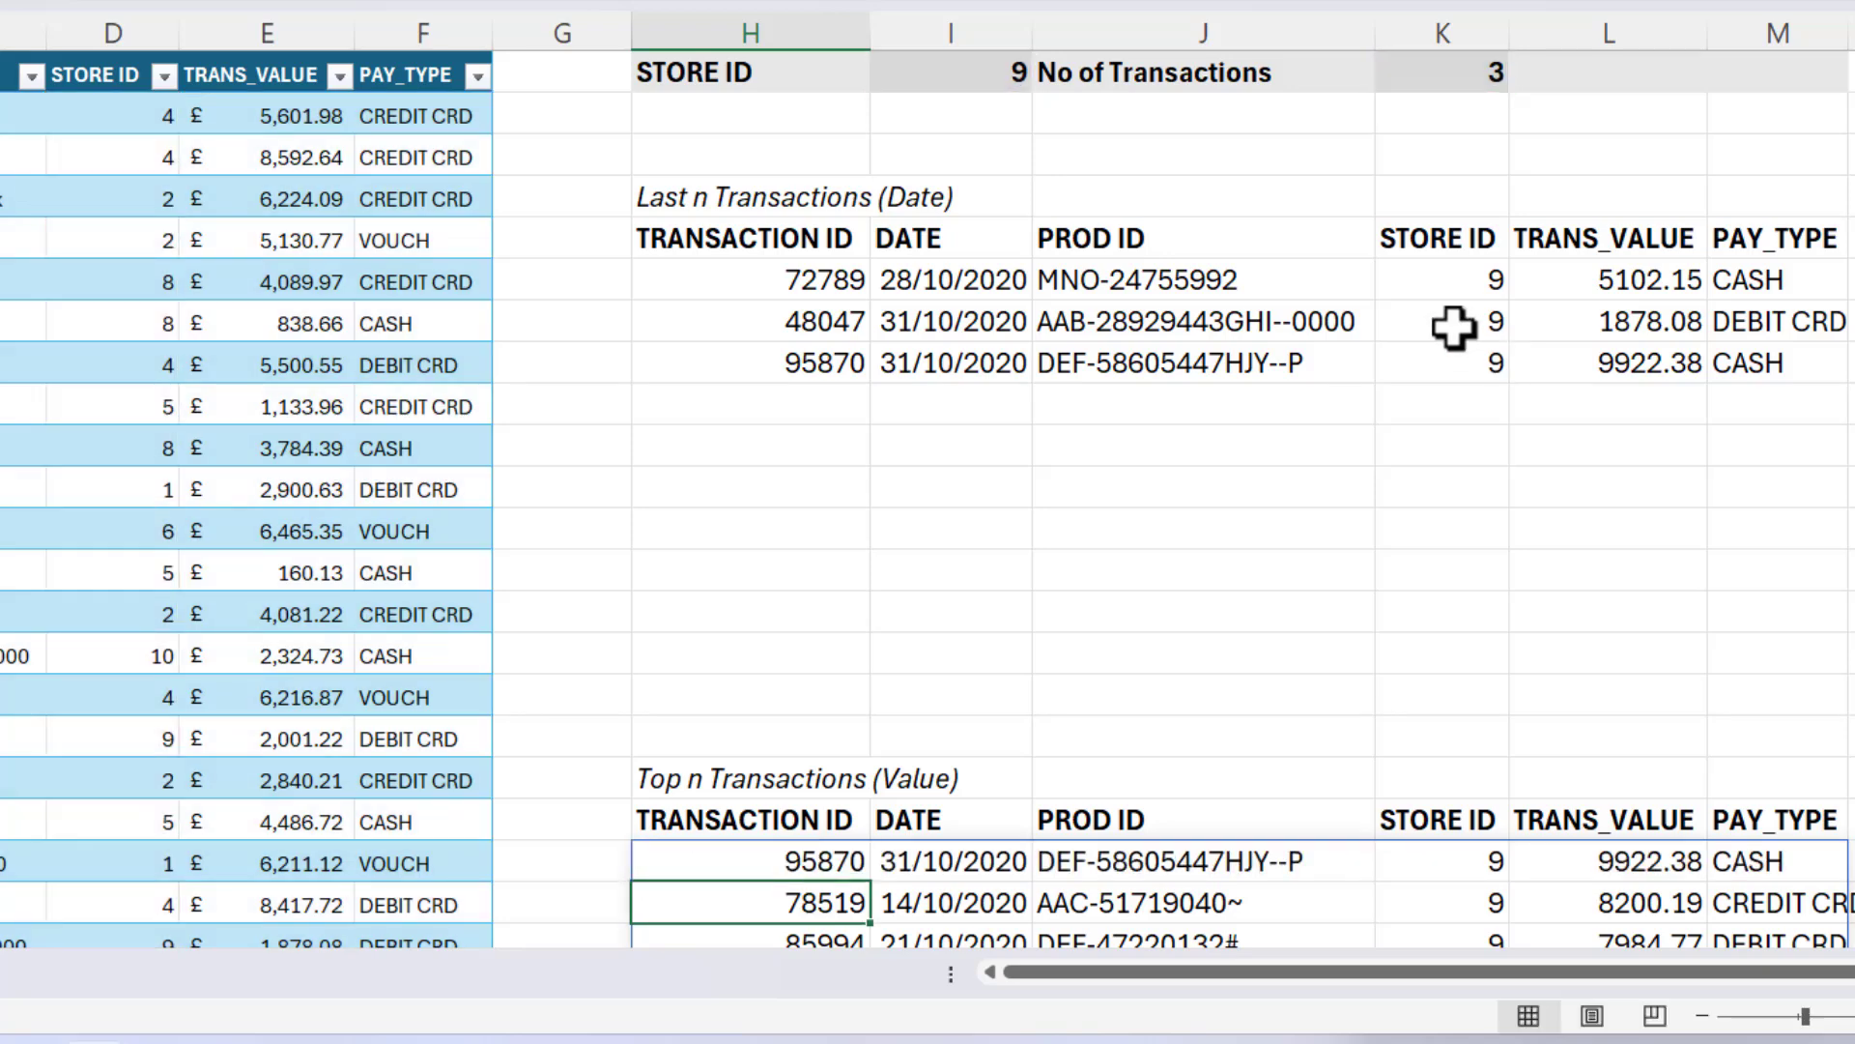
scroll(1458, 571, "down", 2)
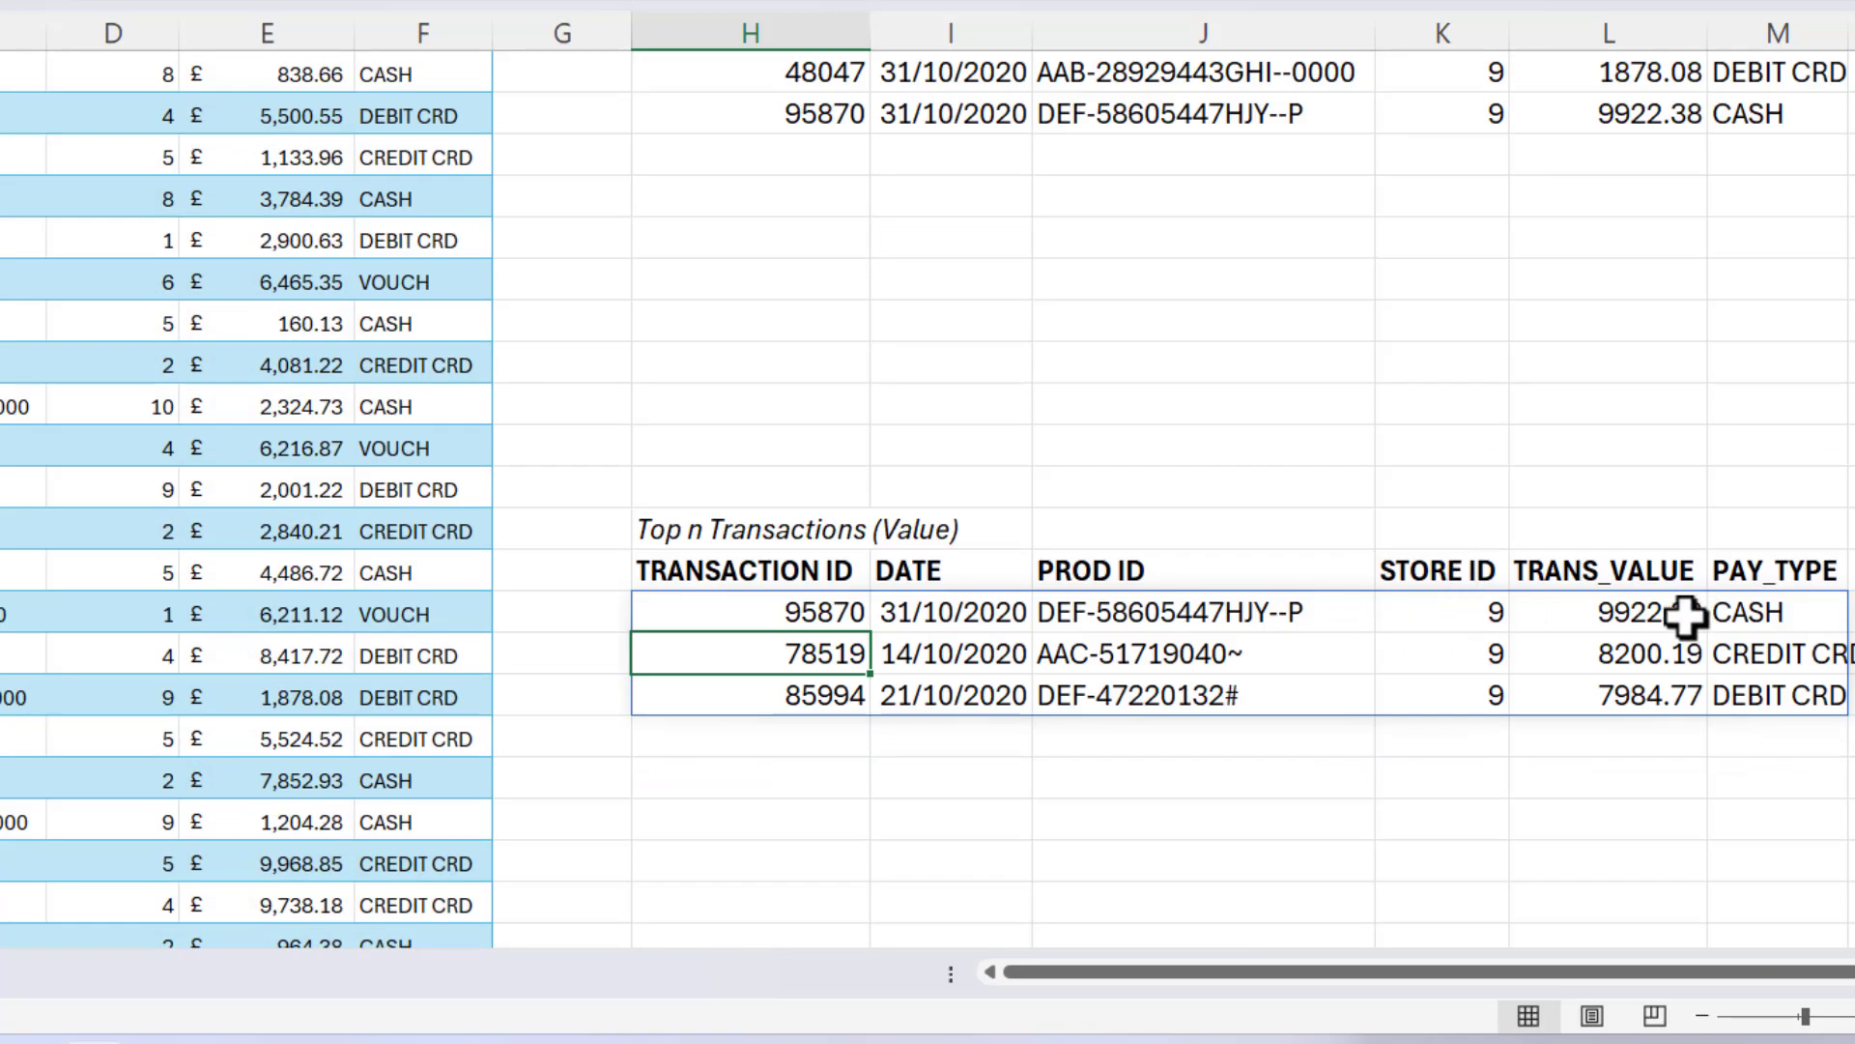